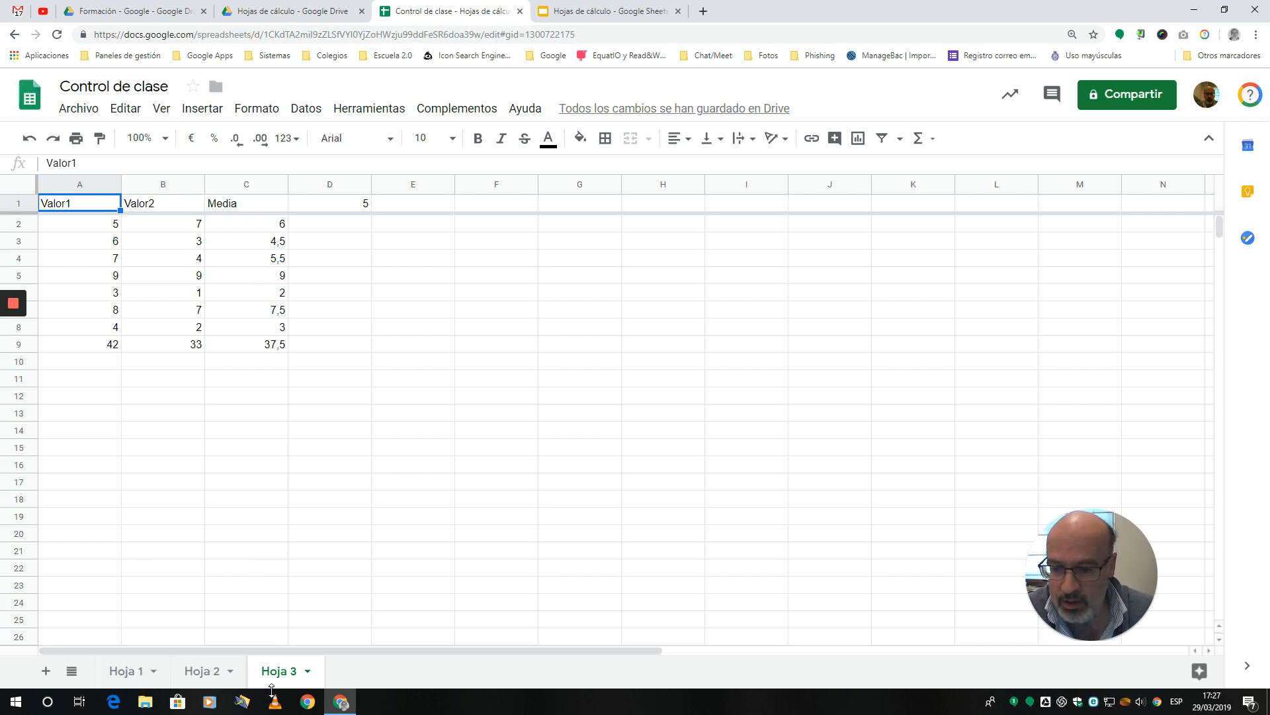
Step: Move the Hoja 2 sheet ahead of Hoja 1, and return it to its place between Hoja 1 and Hoja 3
{"action": "left_click", "coordinate": [140, 673]}
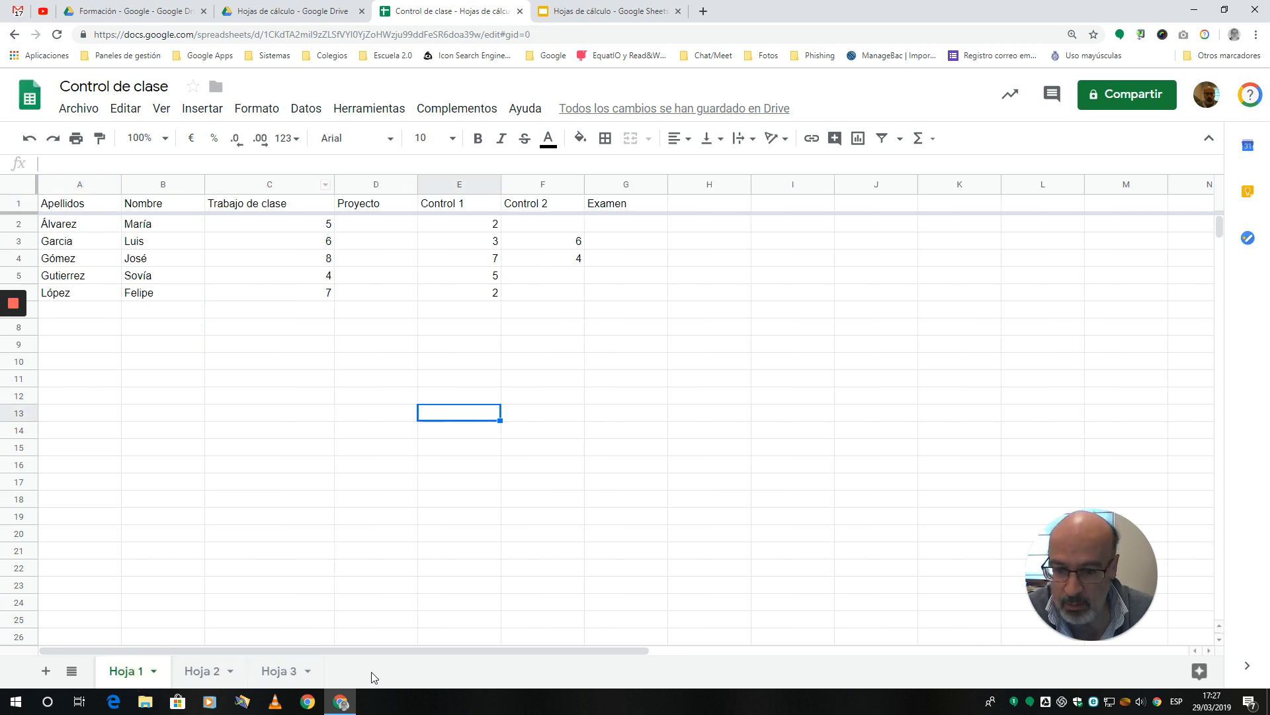
{"action": "left_click", "coordinate": [211, 676]}
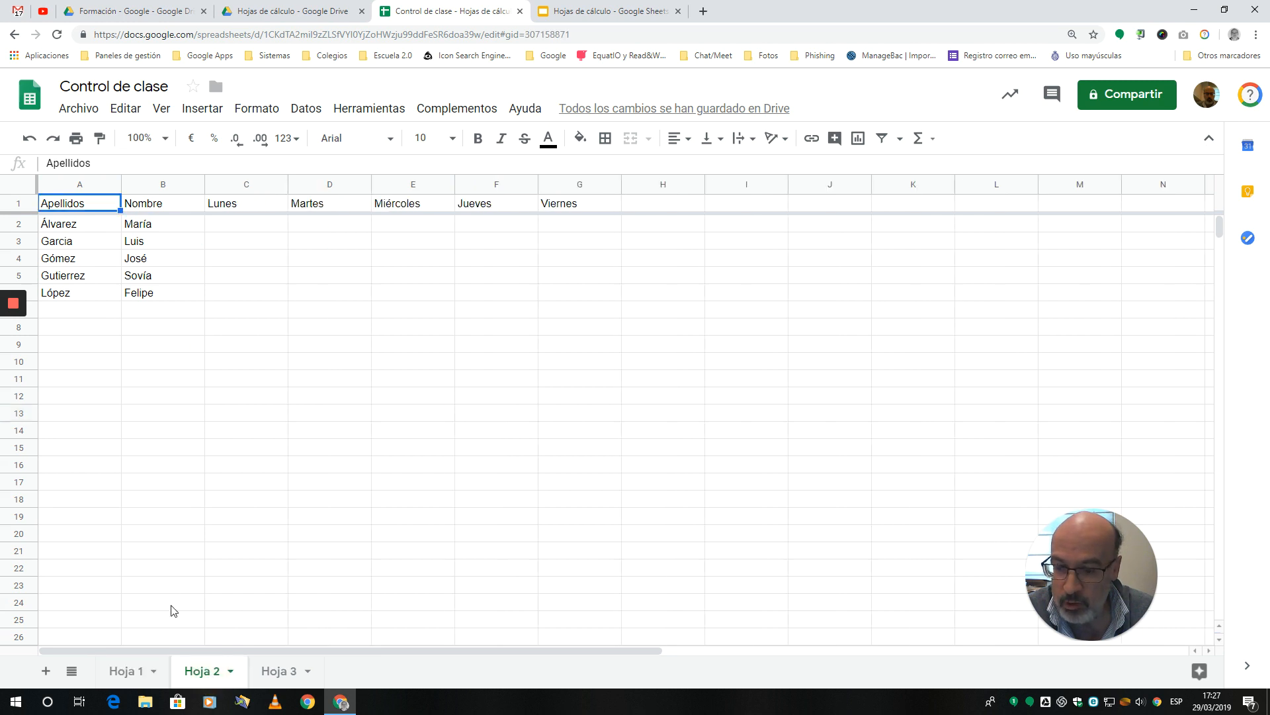
{"action": "left_click_drag", "start_coordinate": [205, 675], "coordinate": [133, 675]}
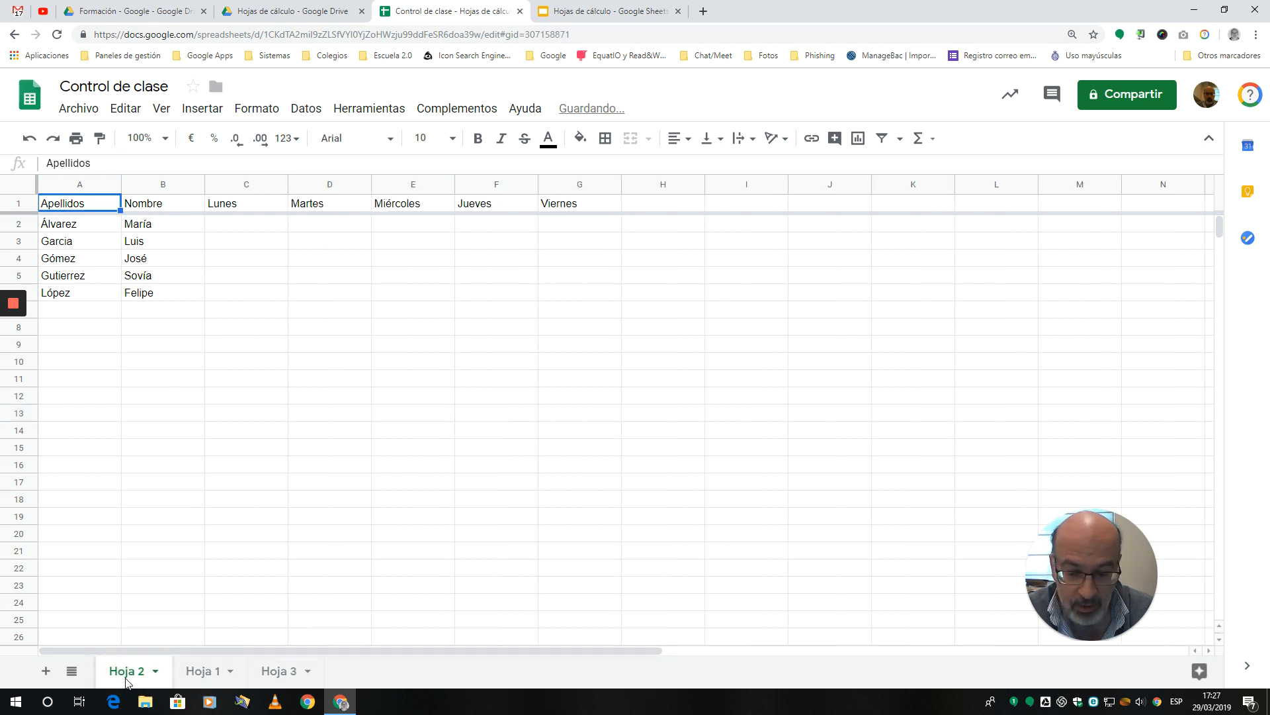
{"action": "left_click_drag", "start_coordinate": [129, 679], "coordinate": [206, 674]}
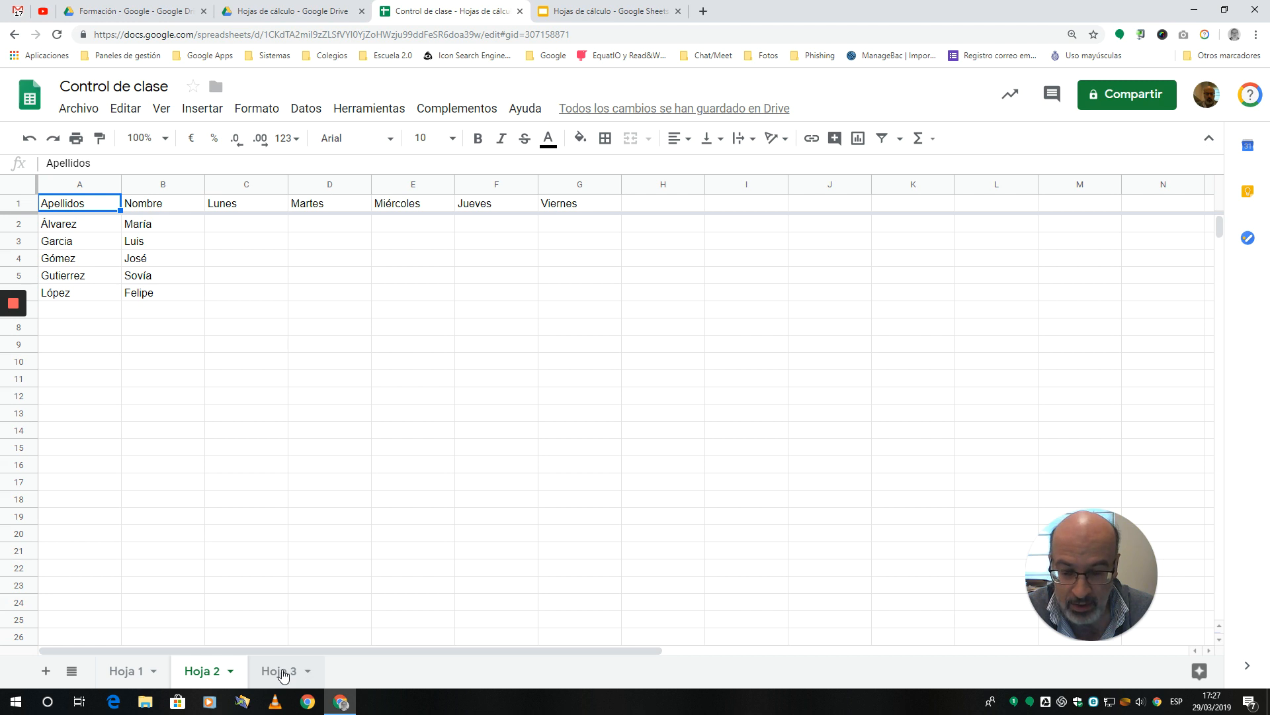
Step: Delete the Hoja 3 sheet from the spreadsheet
{"action": "left_click", "coordinate": [306, 675]}
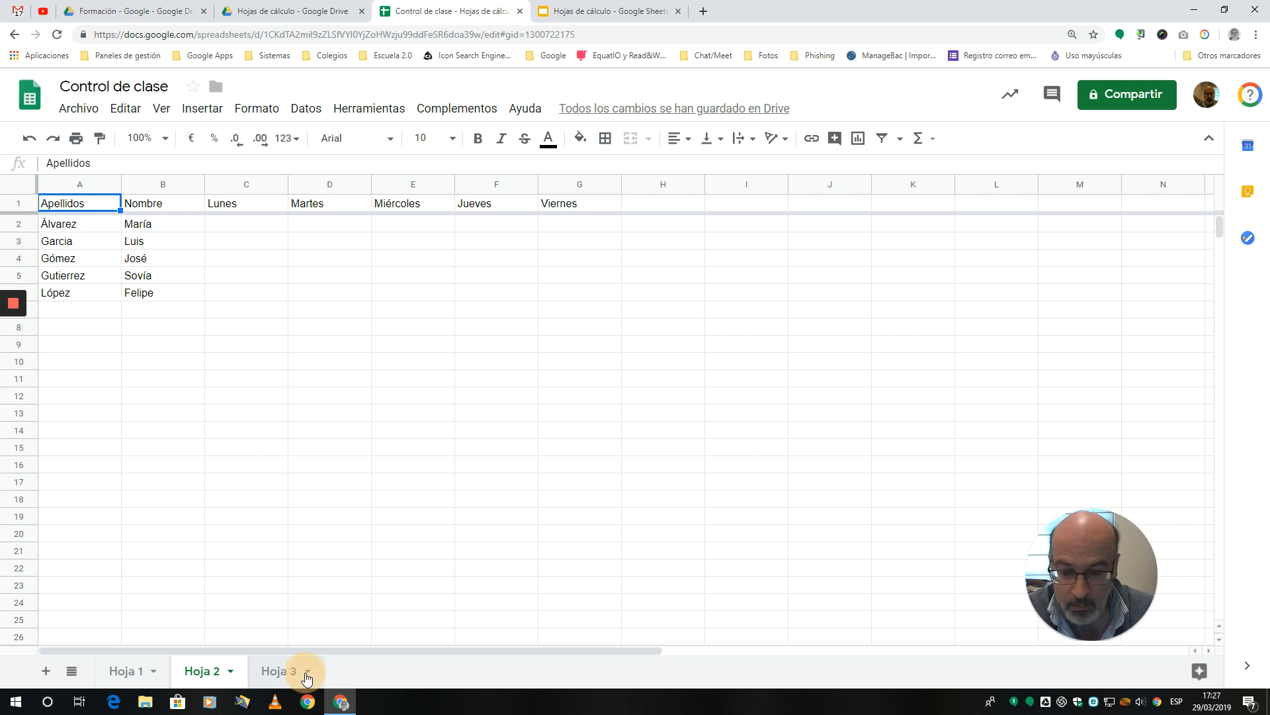
{"action": "left_click", "coordinate": [306, 673]}
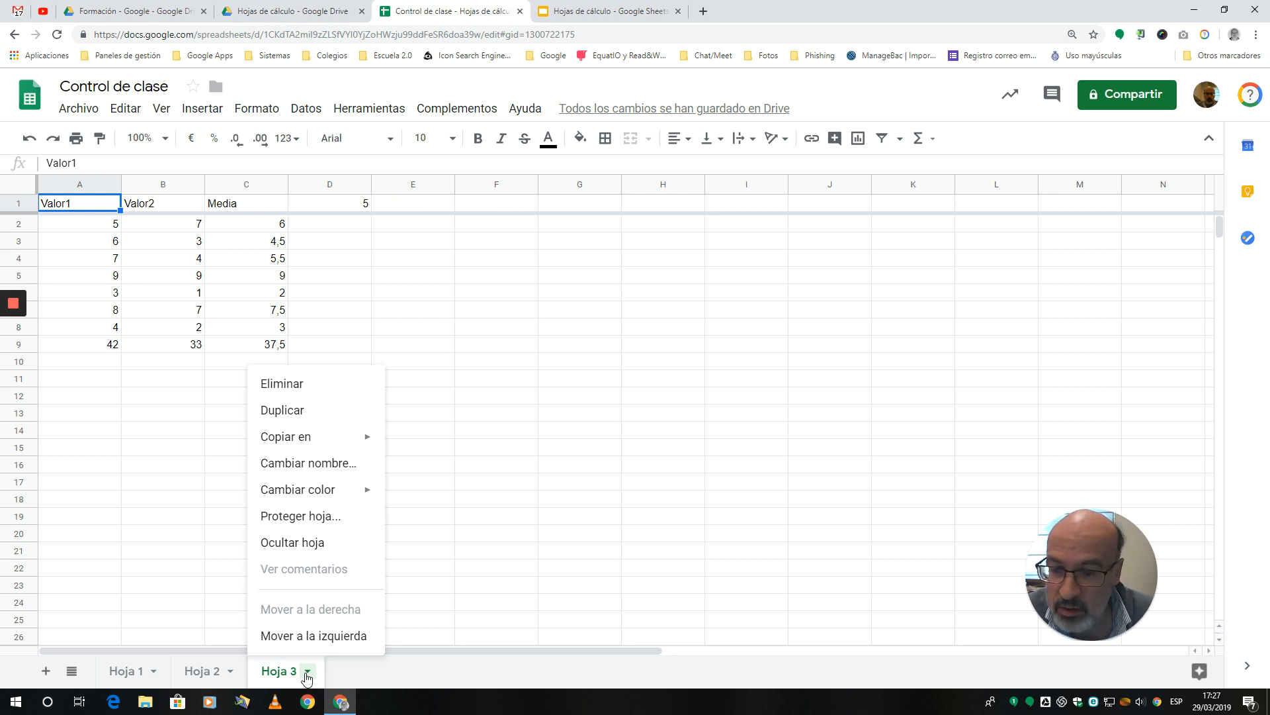
{"action": "left_click", "coordinate": [299, 388]}
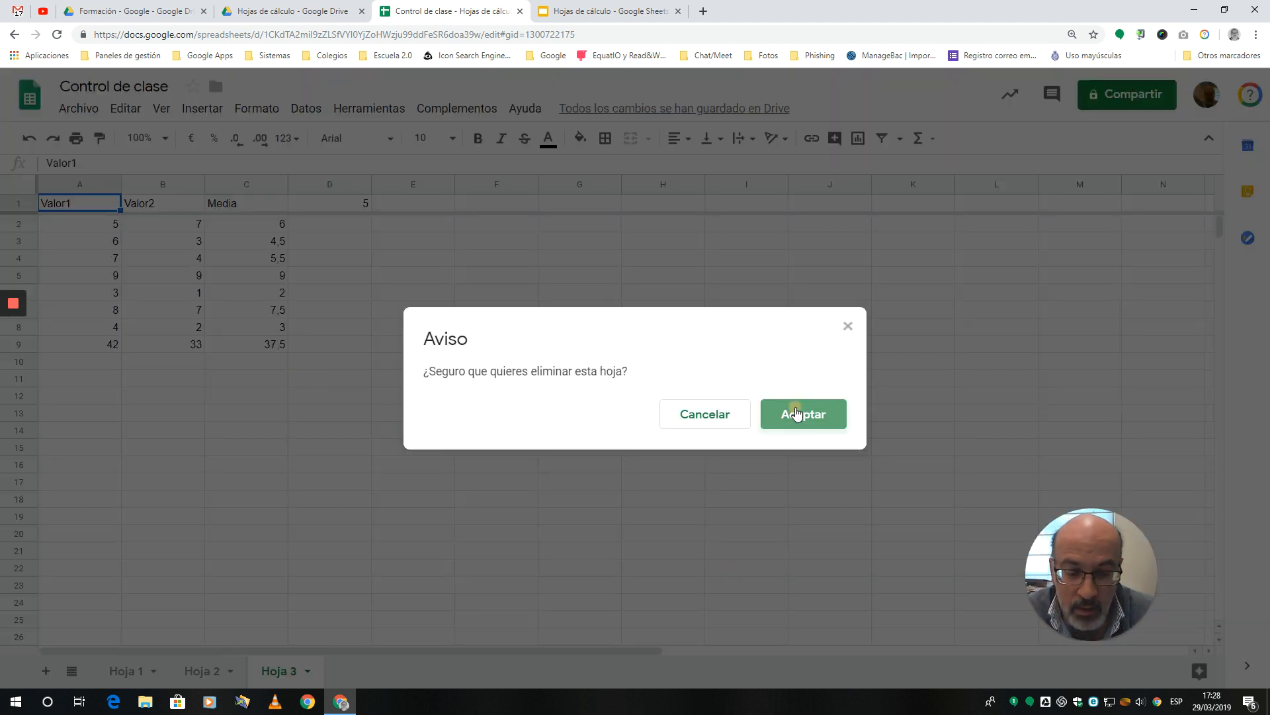
{"action": "left_click", "coordinate": [797, 414]}
Step: Rename the Hoja 1 sheet as Notas
{"action": "left_click", "coordinate": [131, 671]}
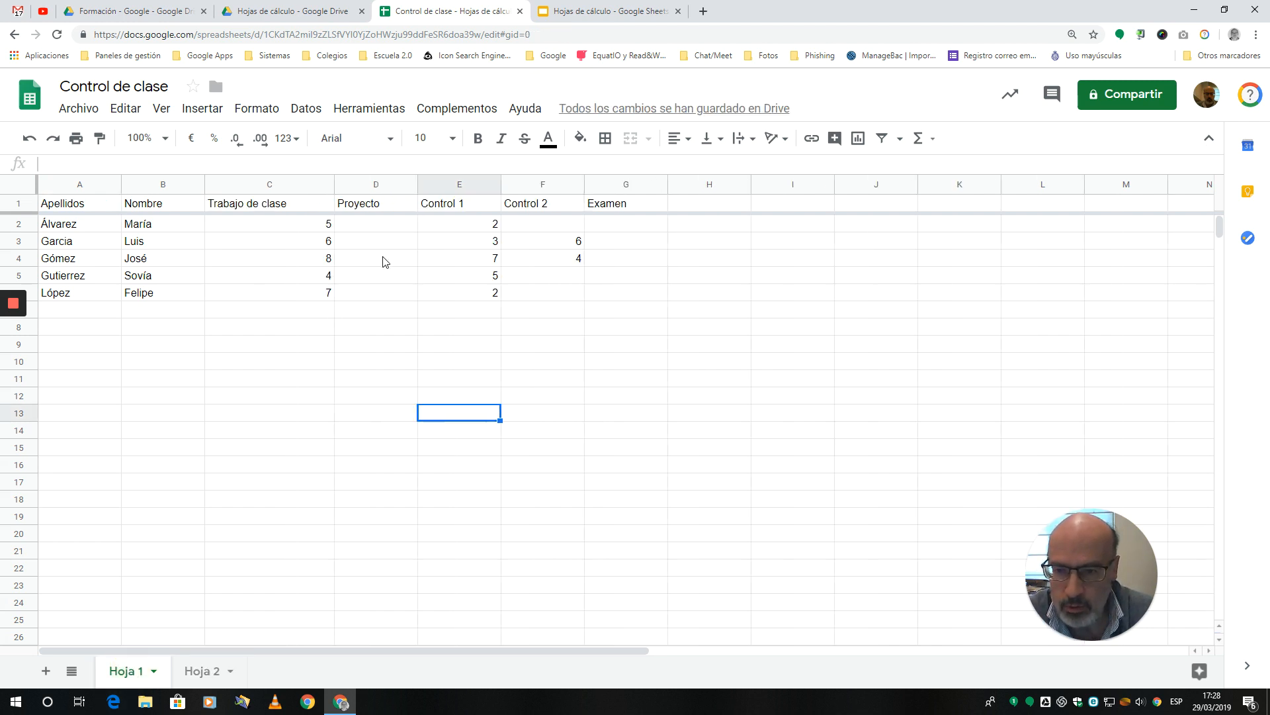
{"action": "left_click", "coordinate": [154, 671]}
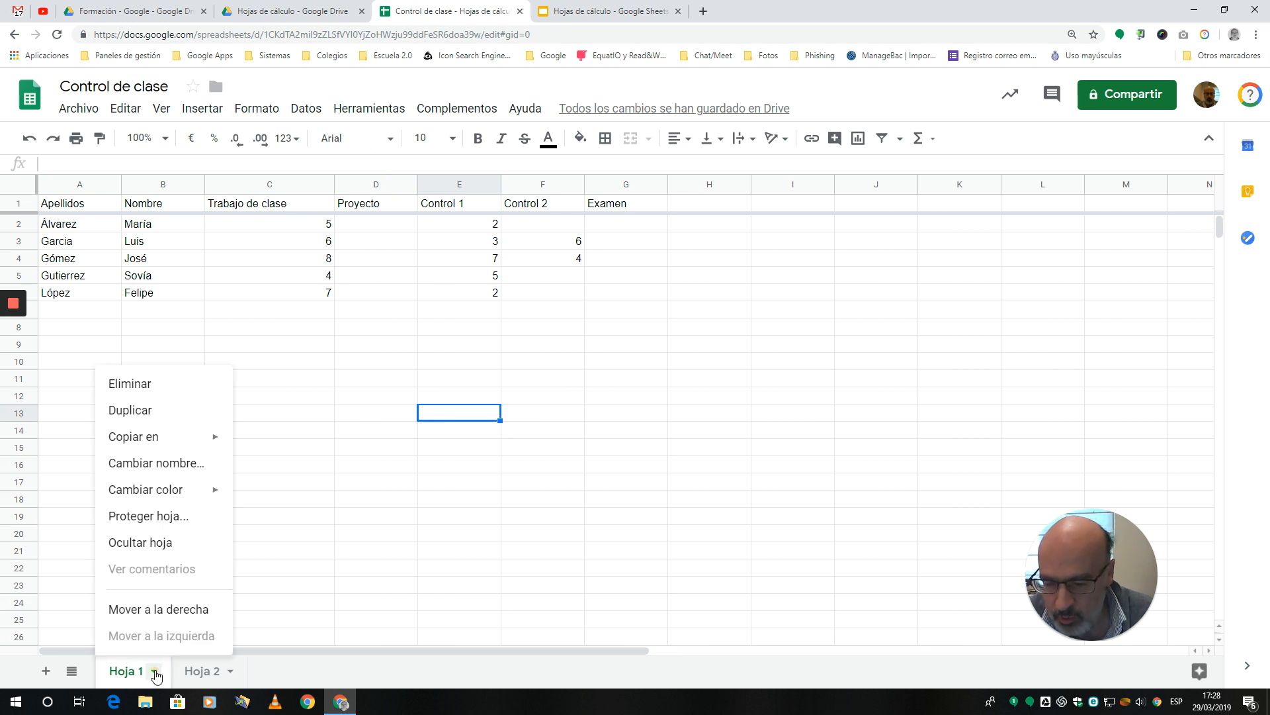
{"action": "left_click", "coordinate": [159, 467]}
{"action": "type", "text": "Notas"}
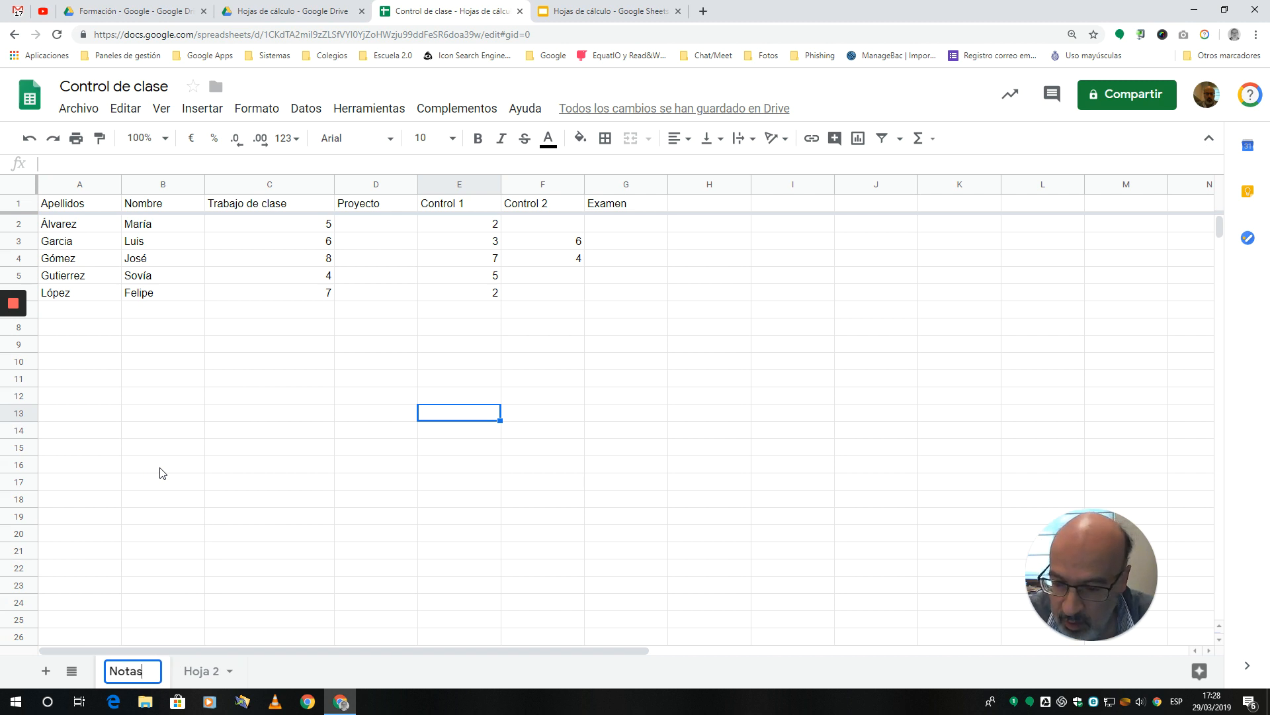
{"action": "key", "text": "Return"}
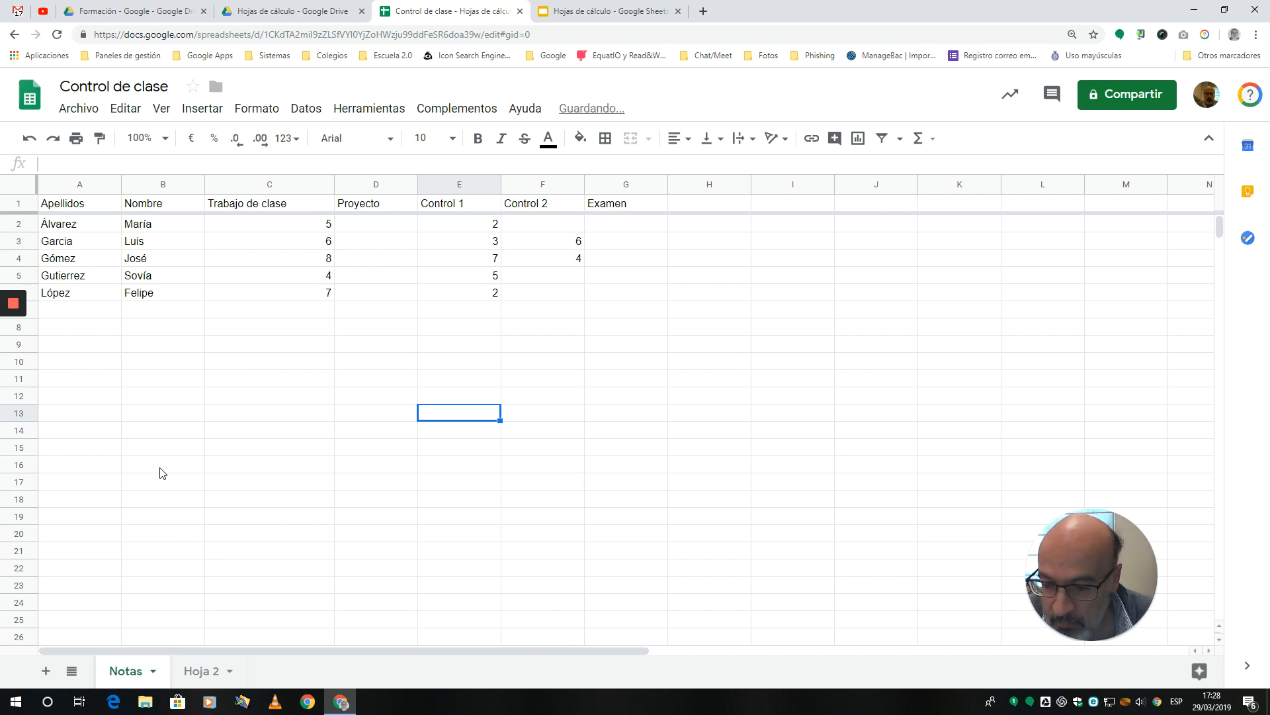
Step: Rename the Hoja 2 sheet as Faltas
{"action": "left_click", "coordinate": [229, 673]}
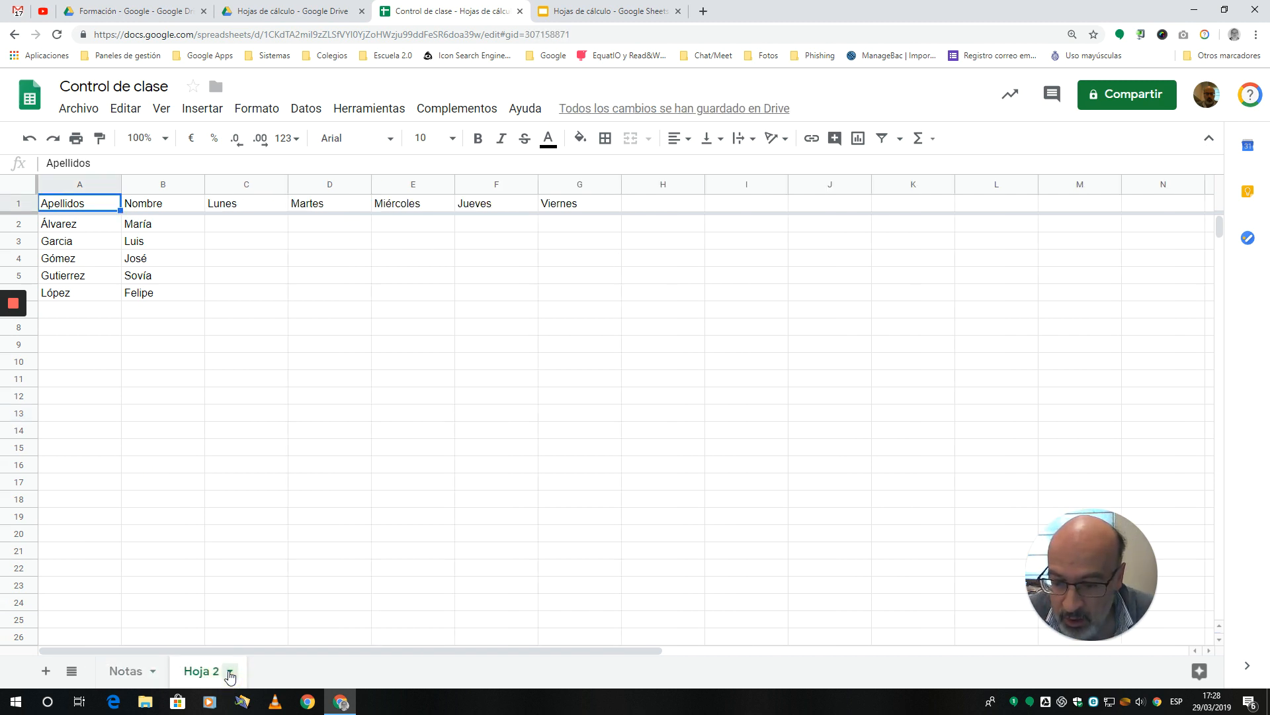
{"action": "left_click", "coordinate": [229, 673]}
{"action": "left_click", "coordinate": [220, 463]}
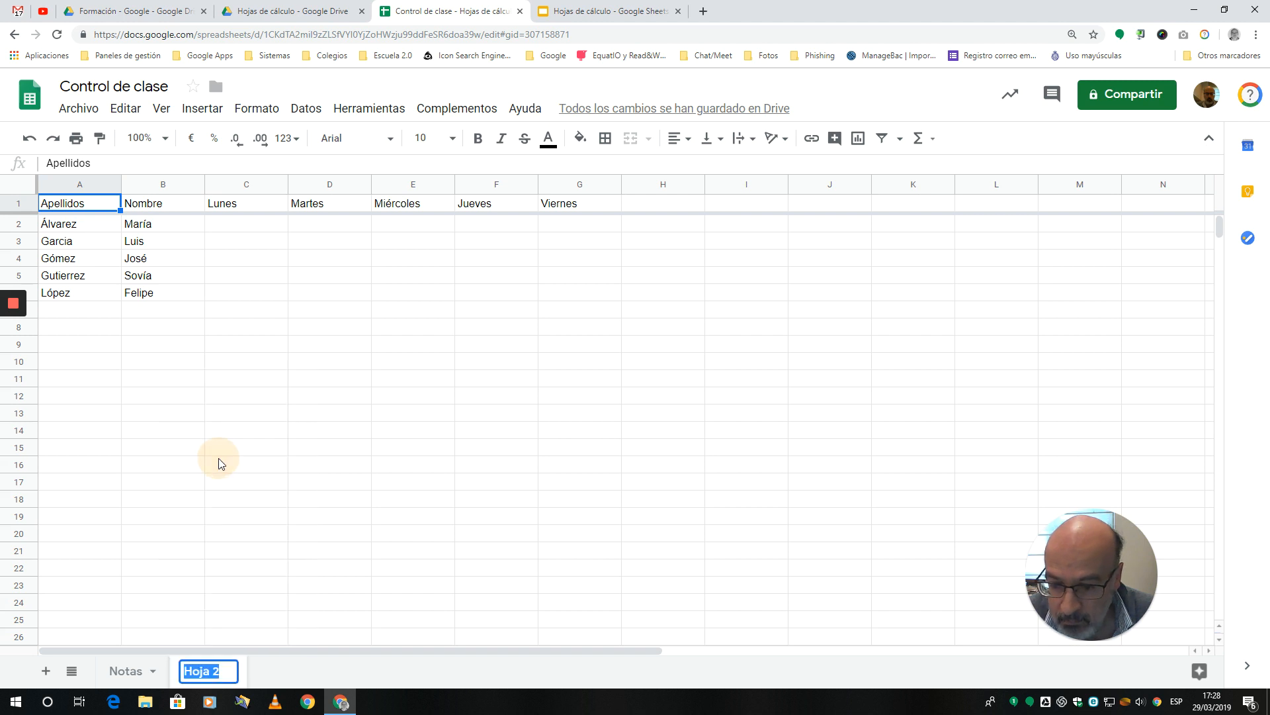
{"action": "type", "text": "Faltas"}
{"action": "key", "text": "Return"}
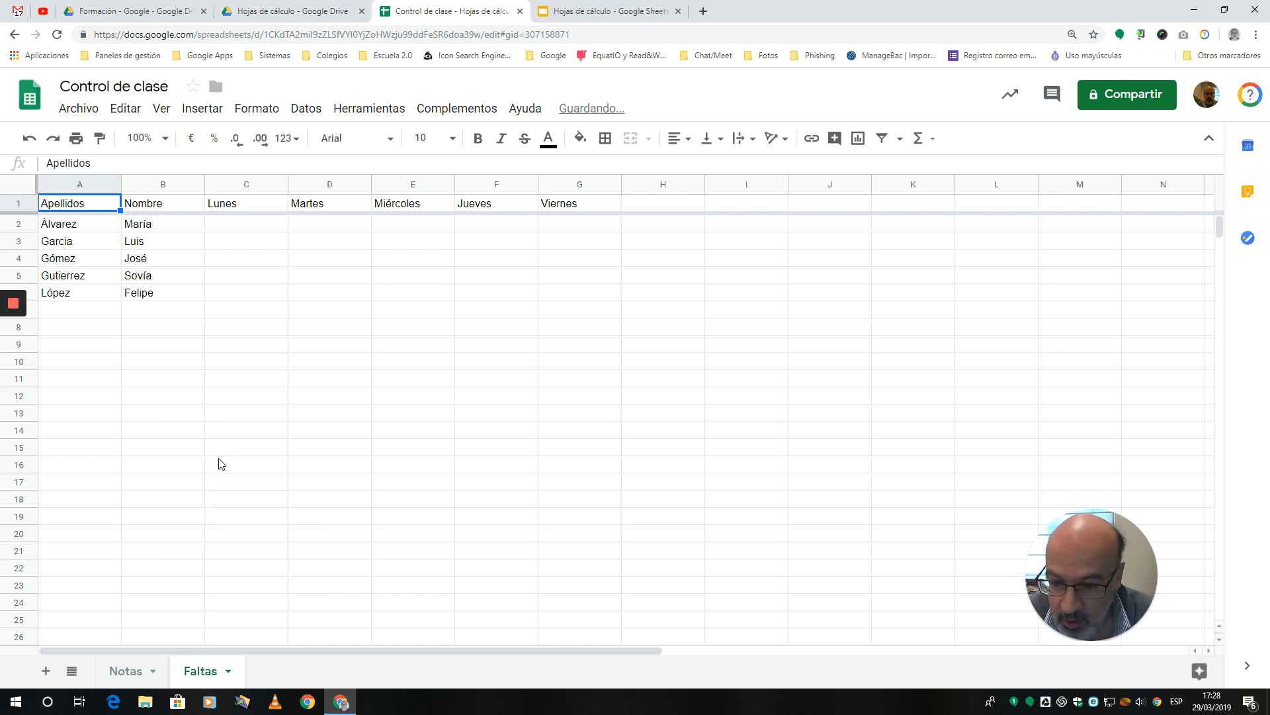
Step: Set the colour of the Faltas sheet to dark red
{"action": "left_click", "coordinate": [228, 671]}
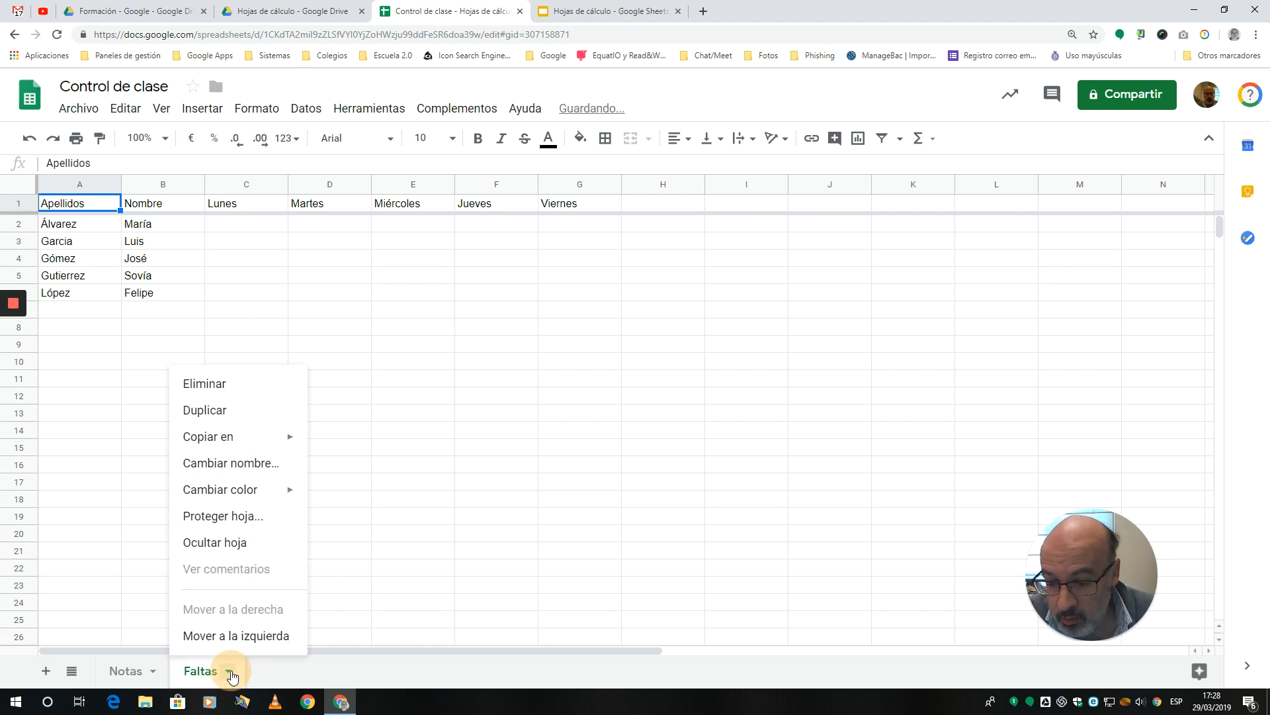
{"action": "mouse_move", "coordinate": [265, 493]}
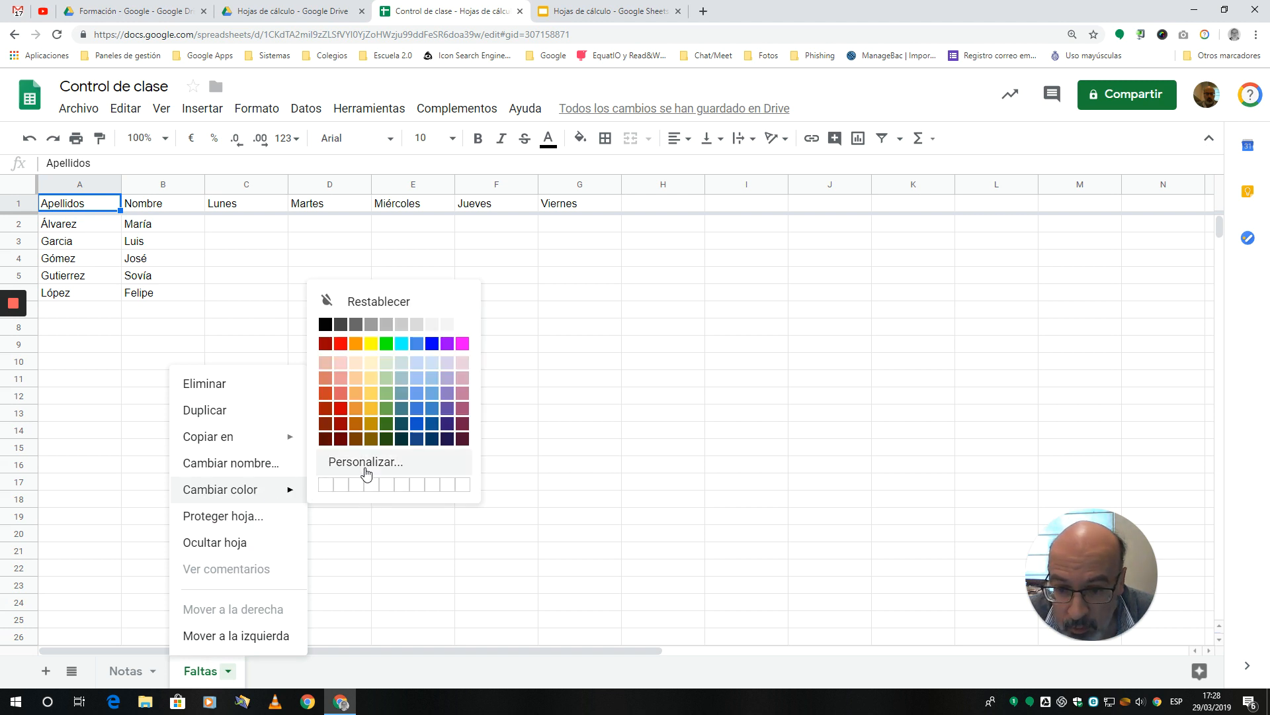
{"action": "left_click", "coordinate": [341, 409]}
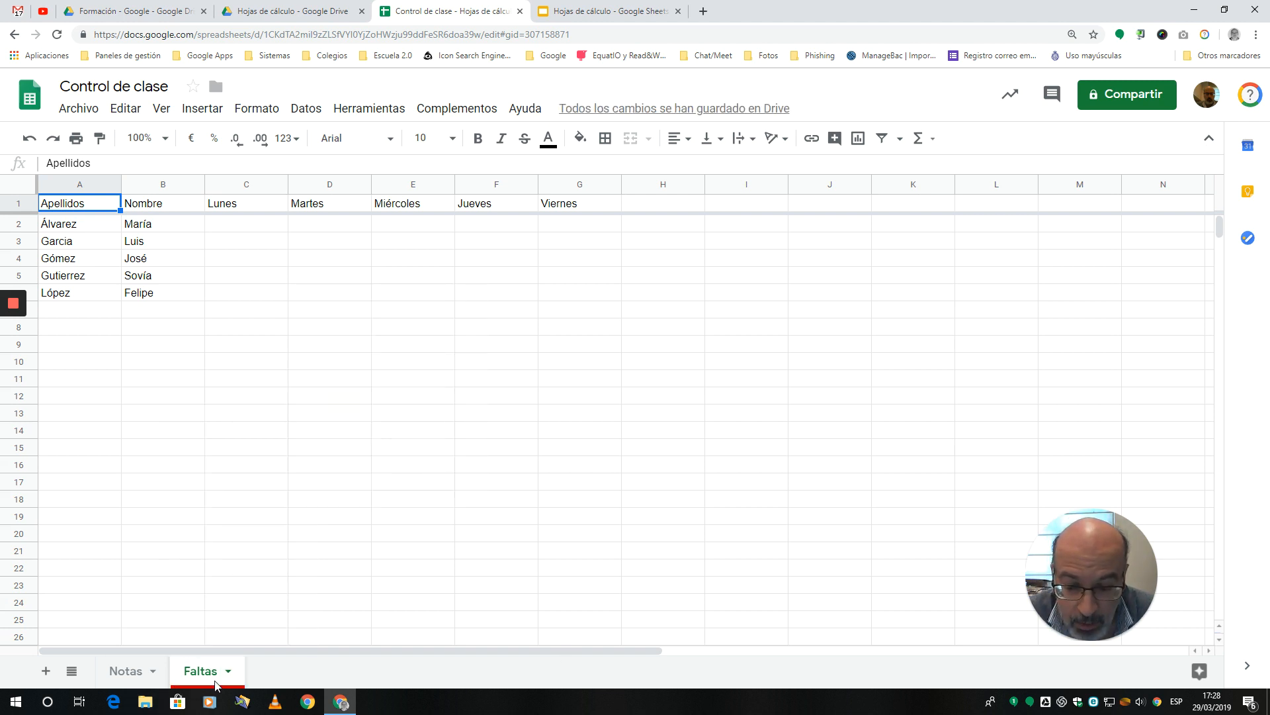
Step: Set the colour of the Notas sheet to pure blue
{"action": "left_click", "coordinate": [153, 673]}
{"action": "left_click", "coordinate": [154, 671]}
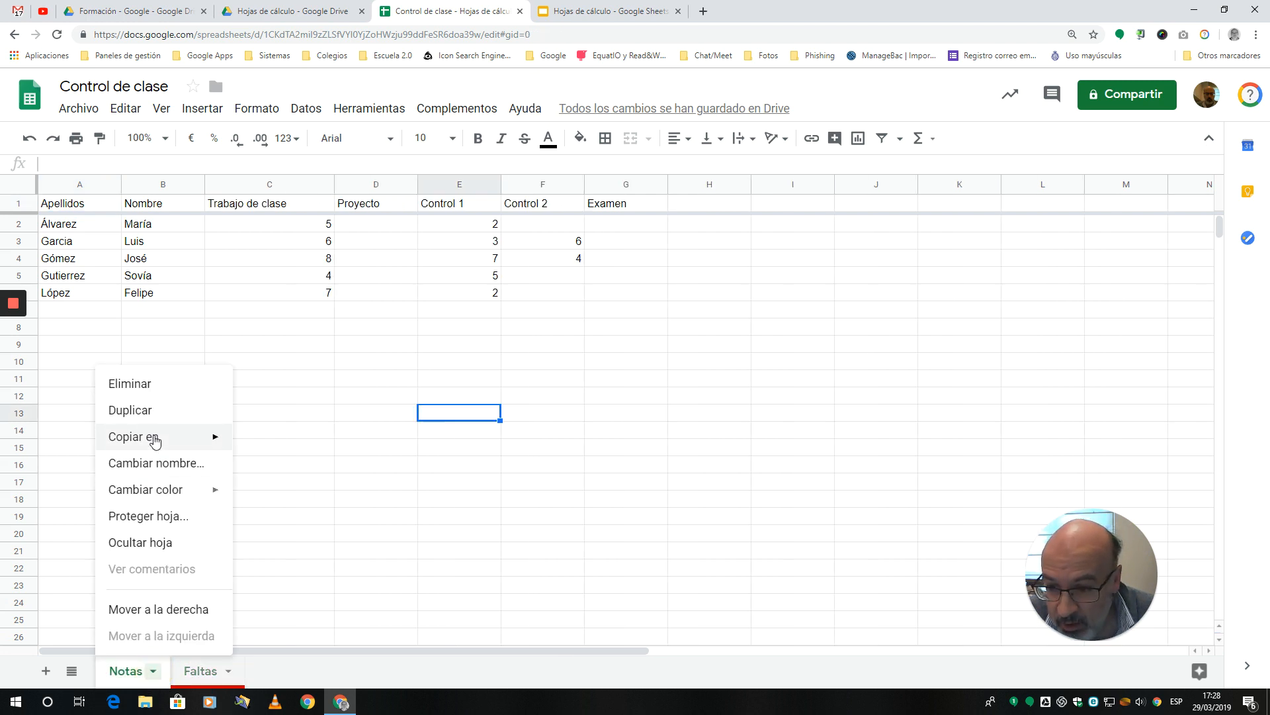
{"action": "mouse_move", "coordinate": [159, 494]}
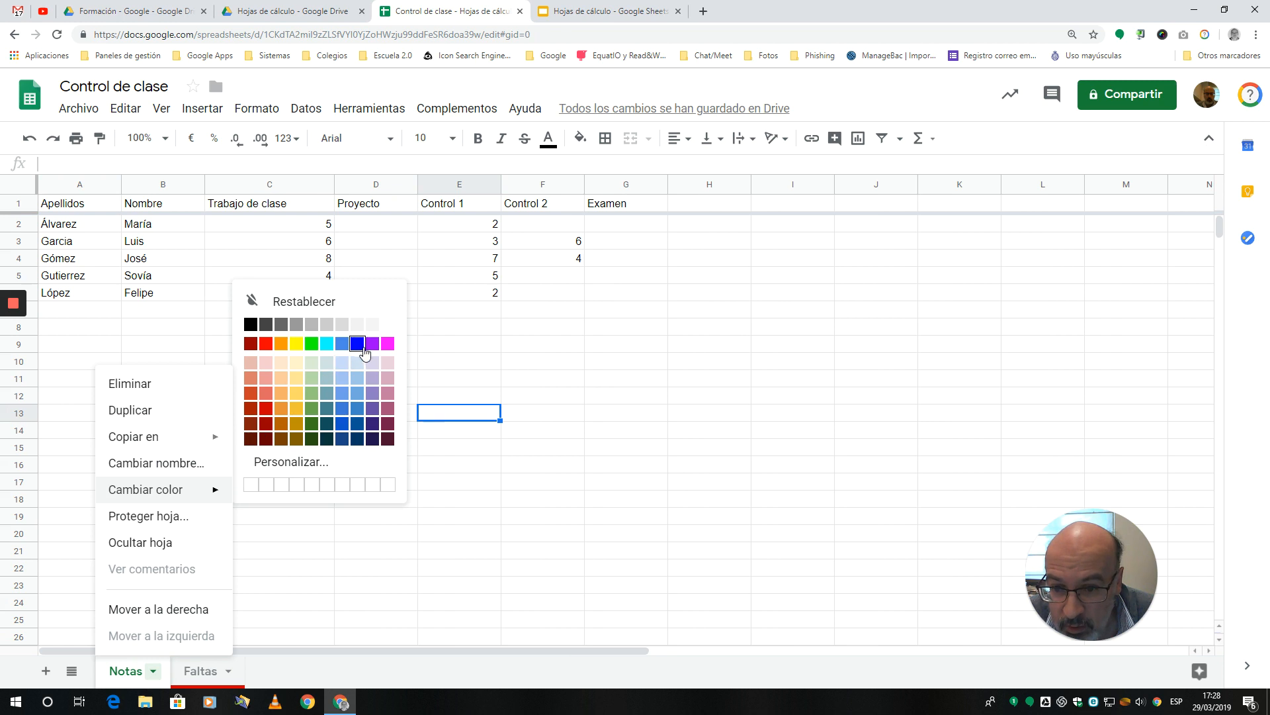
{"action": "left_click", "coordinate": [357, 344]}
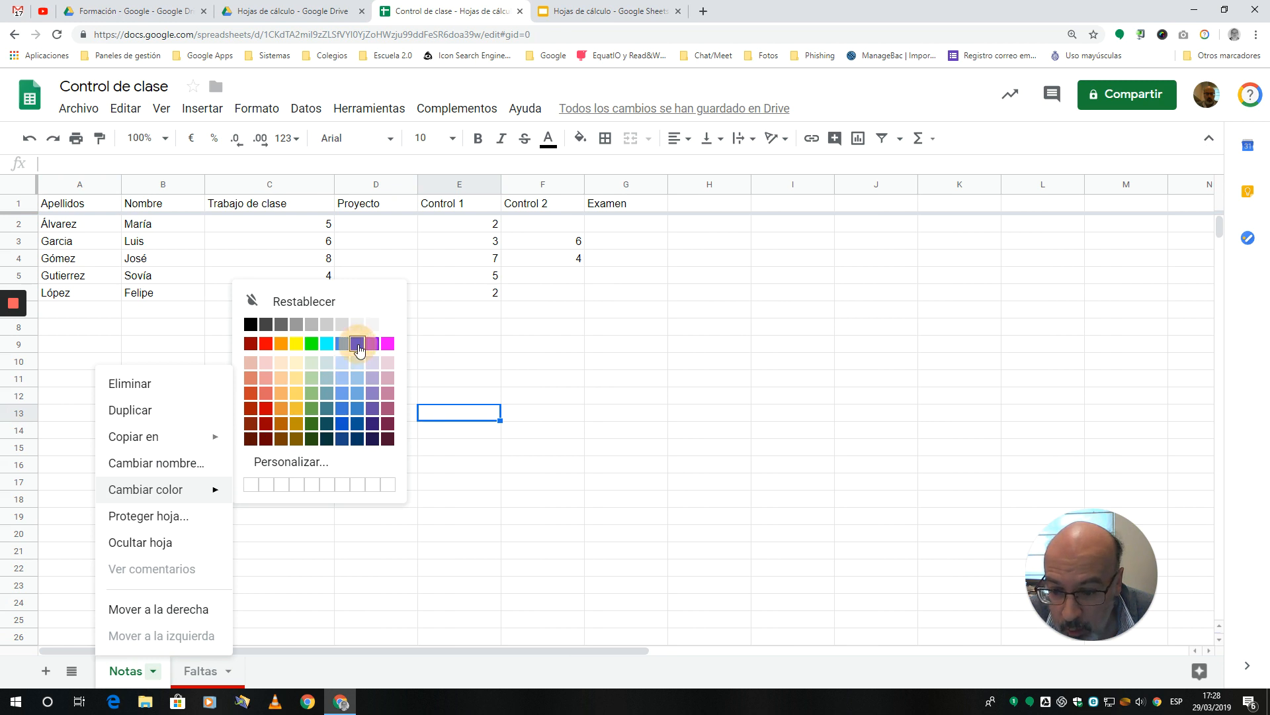
{"action": "left_click", "coordinate": [129, 674]}
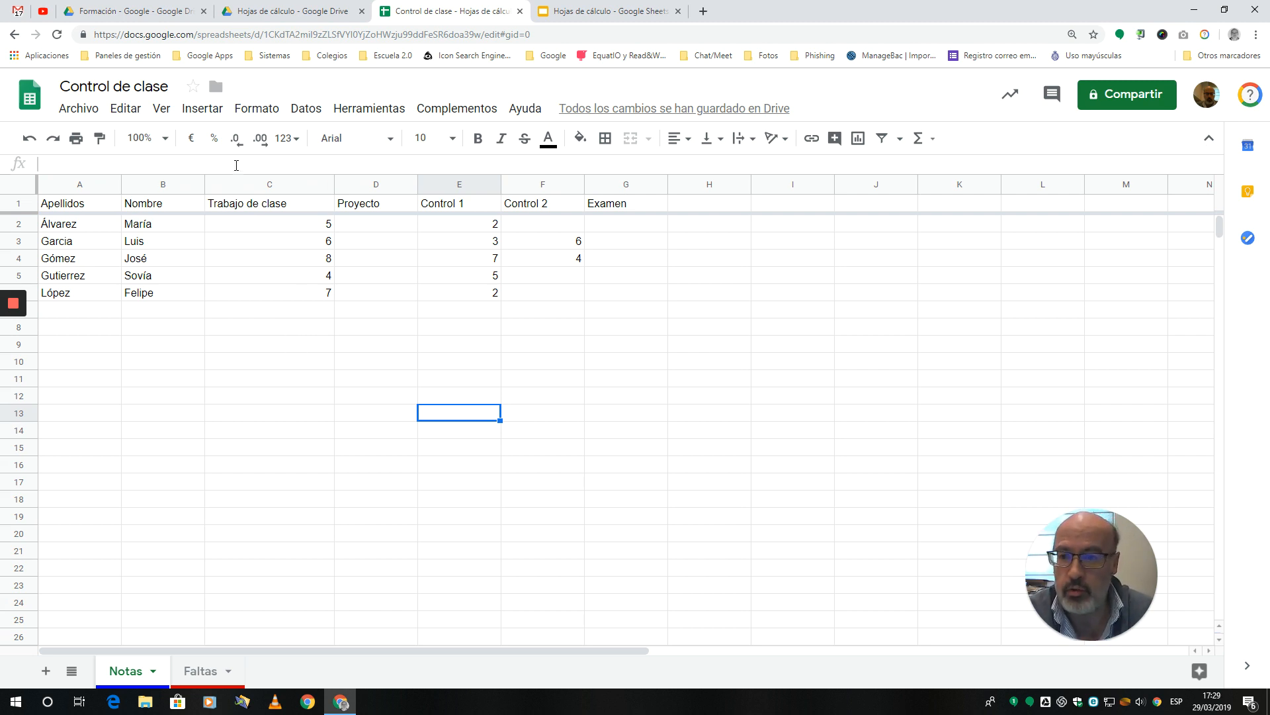
Step: Highlight columns C to G of the Notas sheet one at a time, followed by rows 3 to 5, to review its structure
{"action": "left_click", "coordinate": [229, 184]}
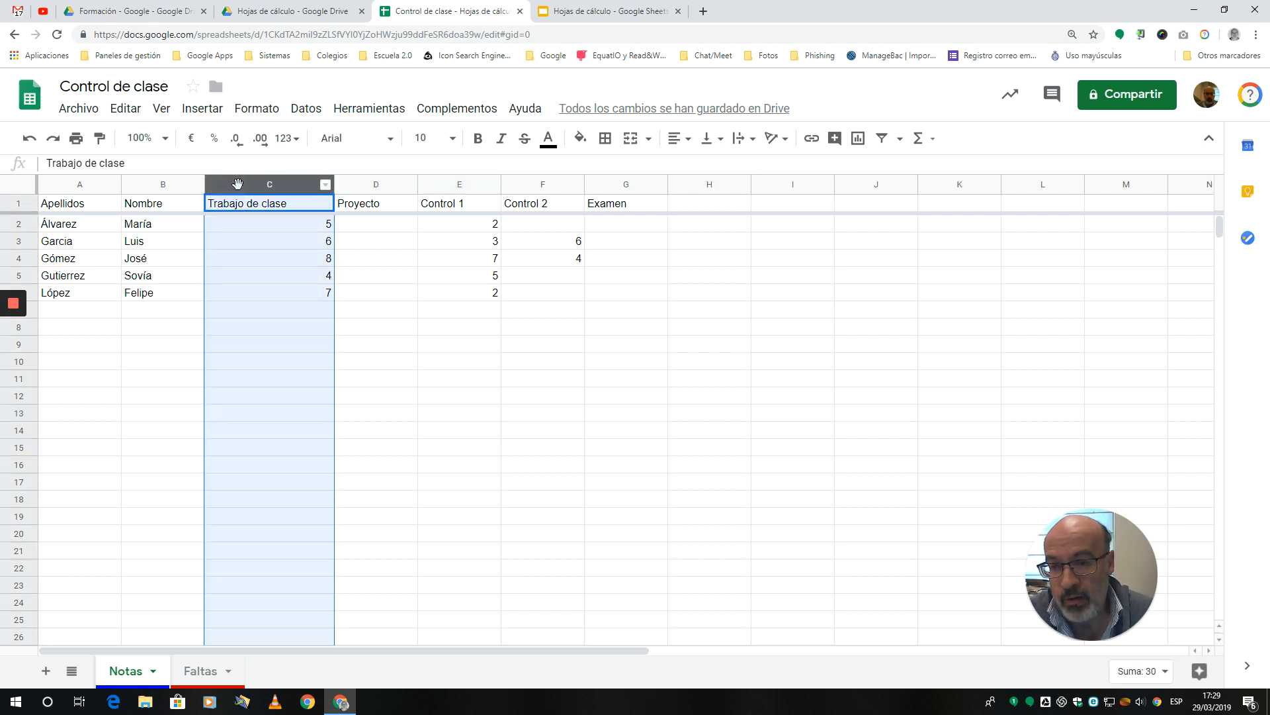
{"action": "left_click", "coordinate": [392, 185]}
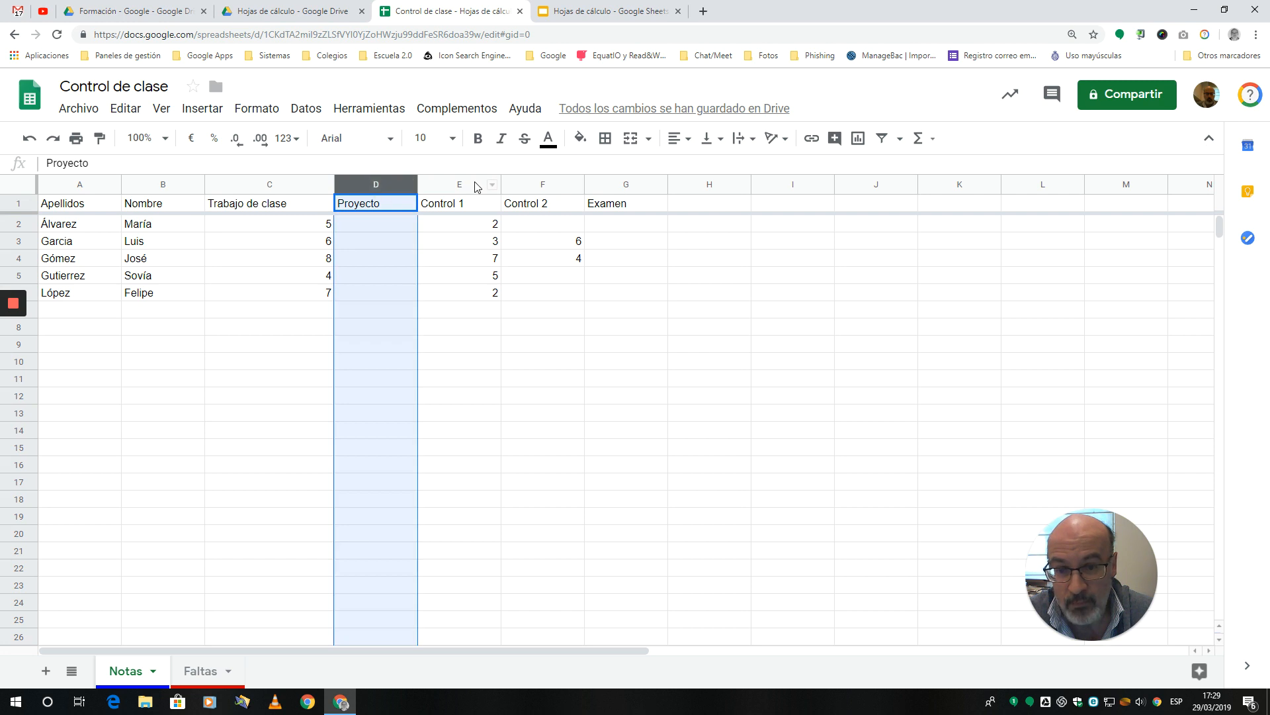
{"action": "left_click", "coordinate": [475, 184]}
{"action": "left_click", "coordinate": [557, 183]}
{"action": "left_click", "coordinate": [624, 185]}
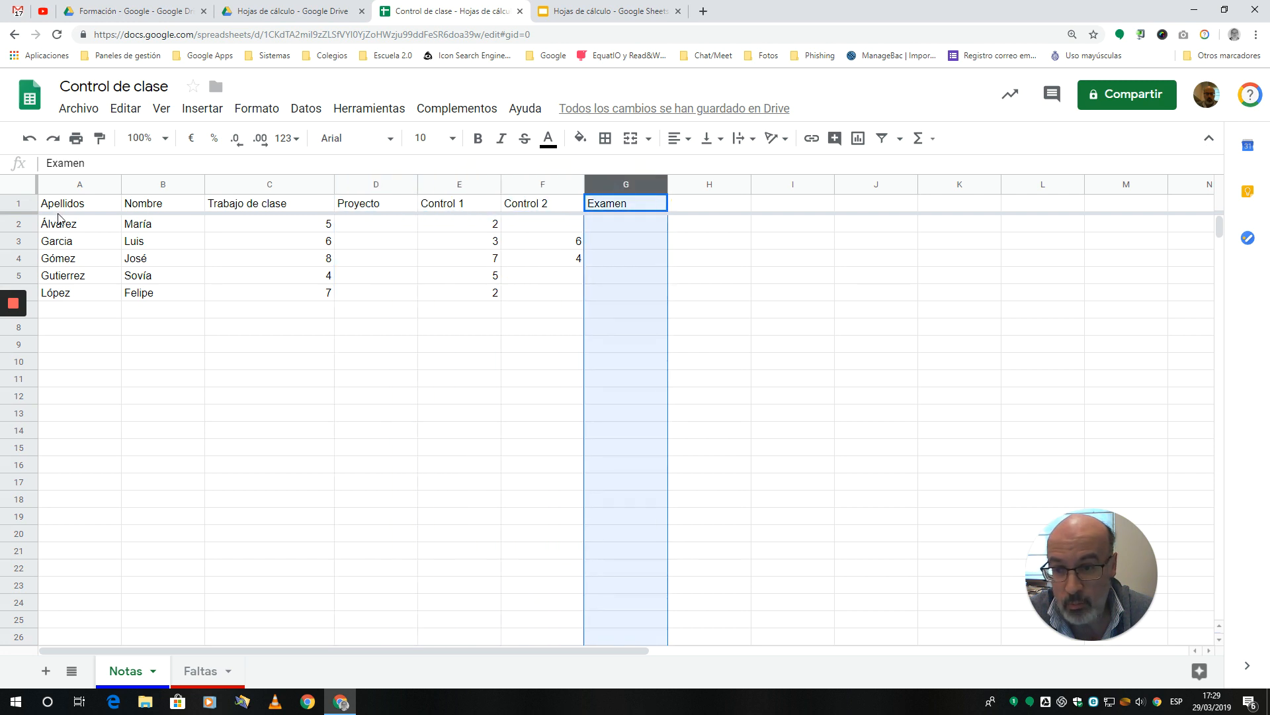
{"action": "left_click", "coordinate": [19, 242]}
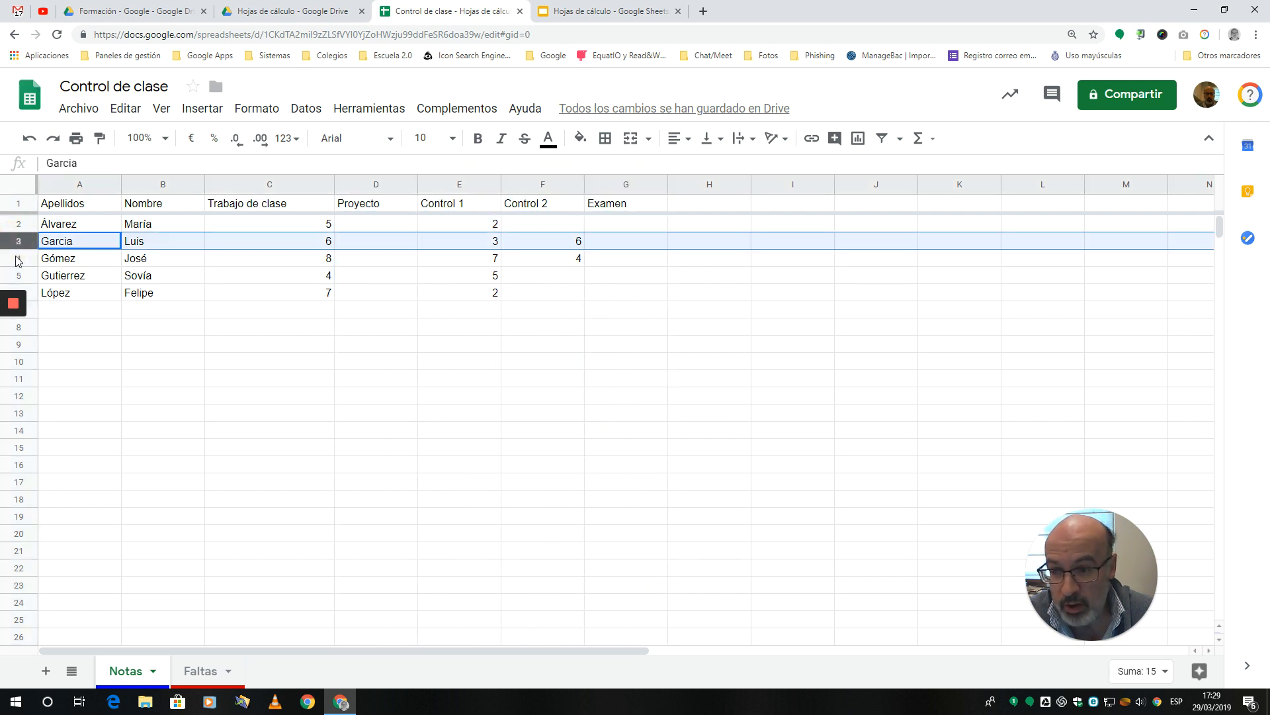
{"action": "left_click", "coordinate": [19, 259]}
{"action": "left_click", "coordinate": [18, 275]}
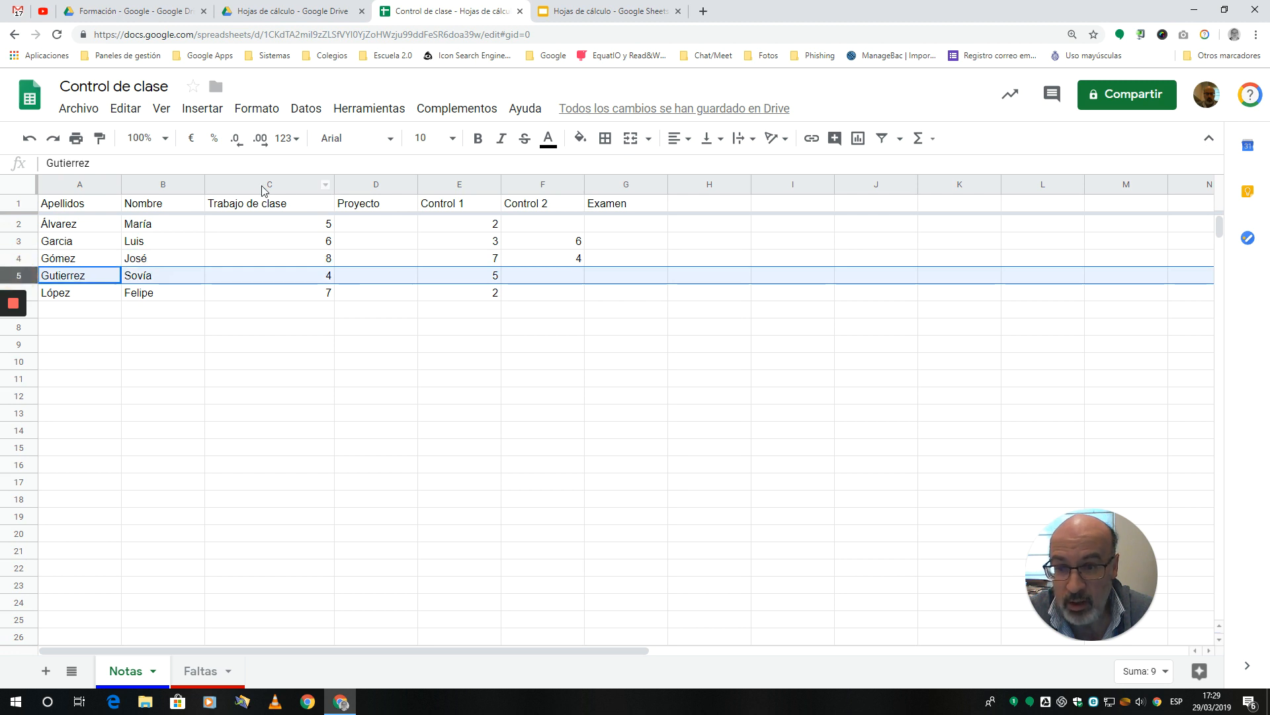
Step: Insert a column immediately before Trabajo de clase and enter the header "Nombre completo" in C1
{"action": "left_click", "coordinate": [242, 184]}
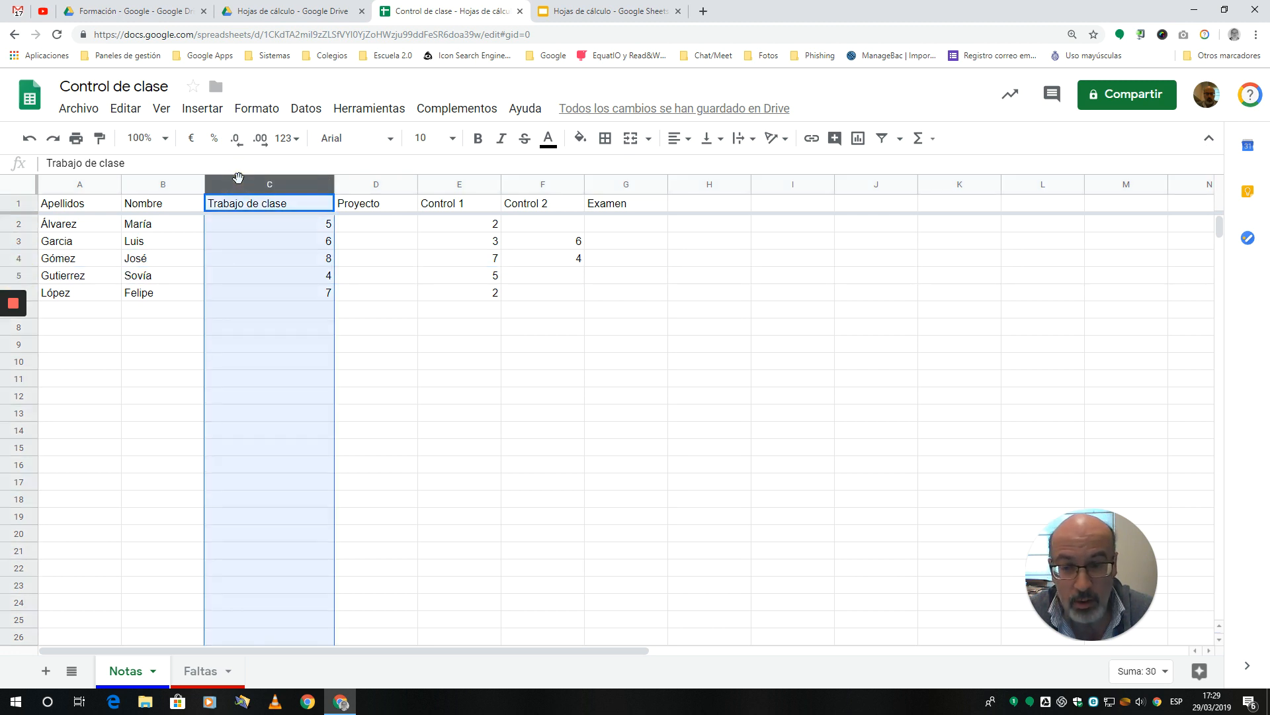
{"action": "right_click", "coordinate": [239, 184]}
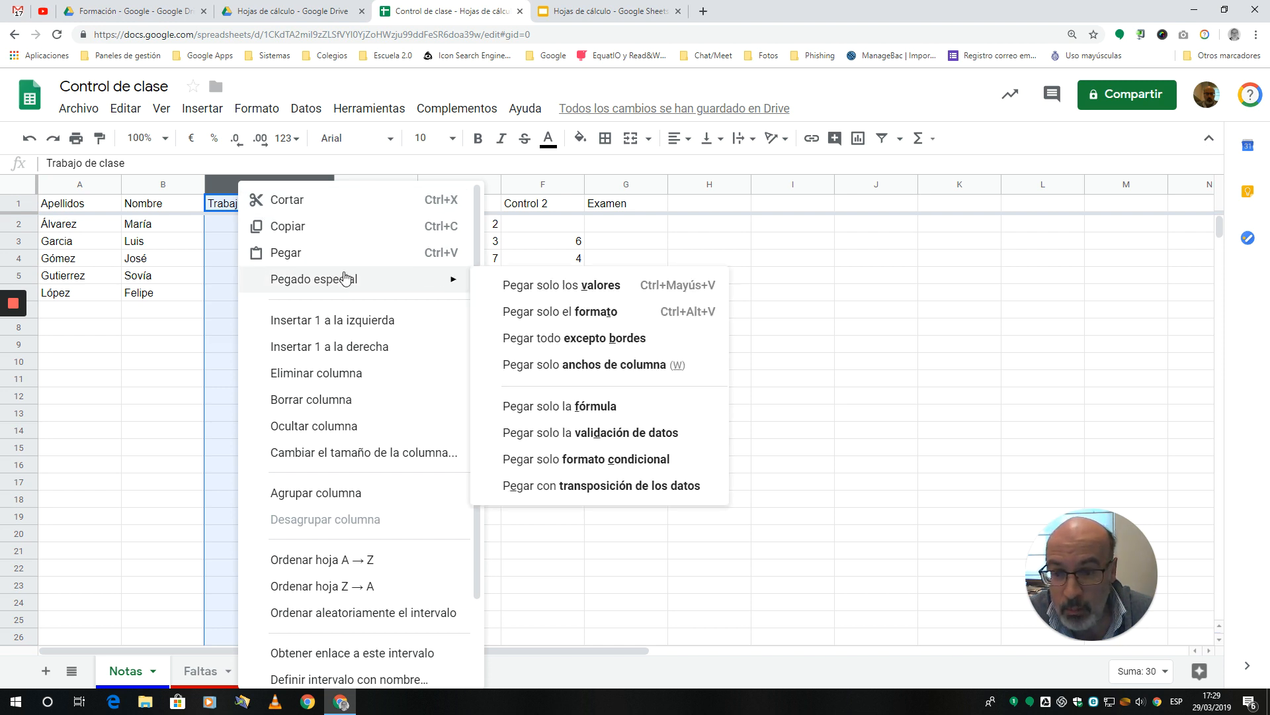
{"action": "left_click", "coordinate": [358, 320]}
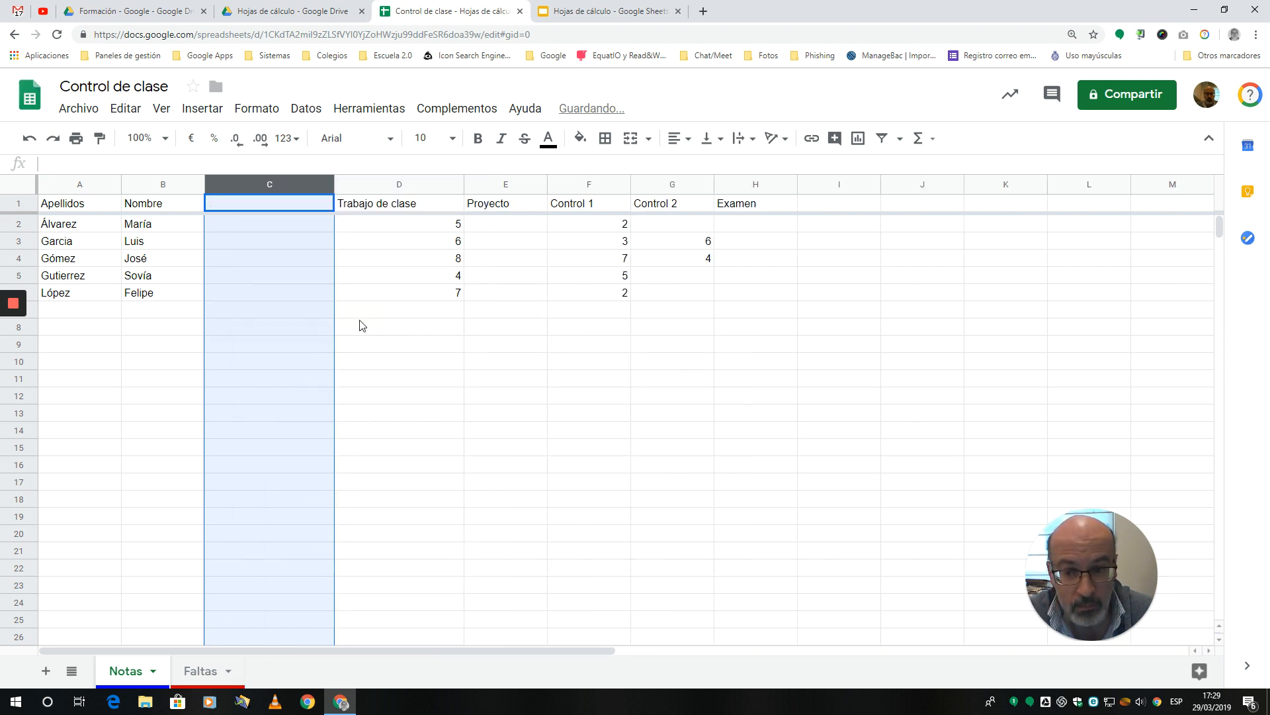
{"action": "left_click", "coordinate": [262, 206]}
{"action": "type", "text": "Nom"}
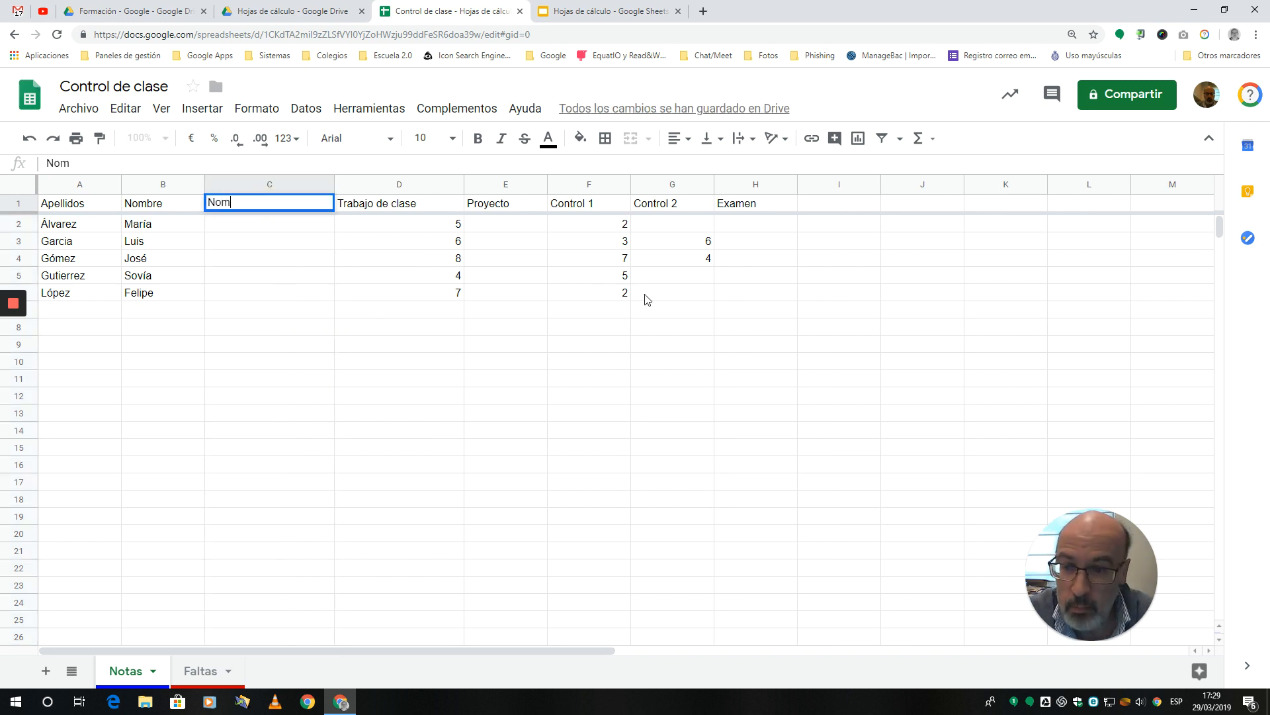
{"action": "type", "text": "bre completo"}
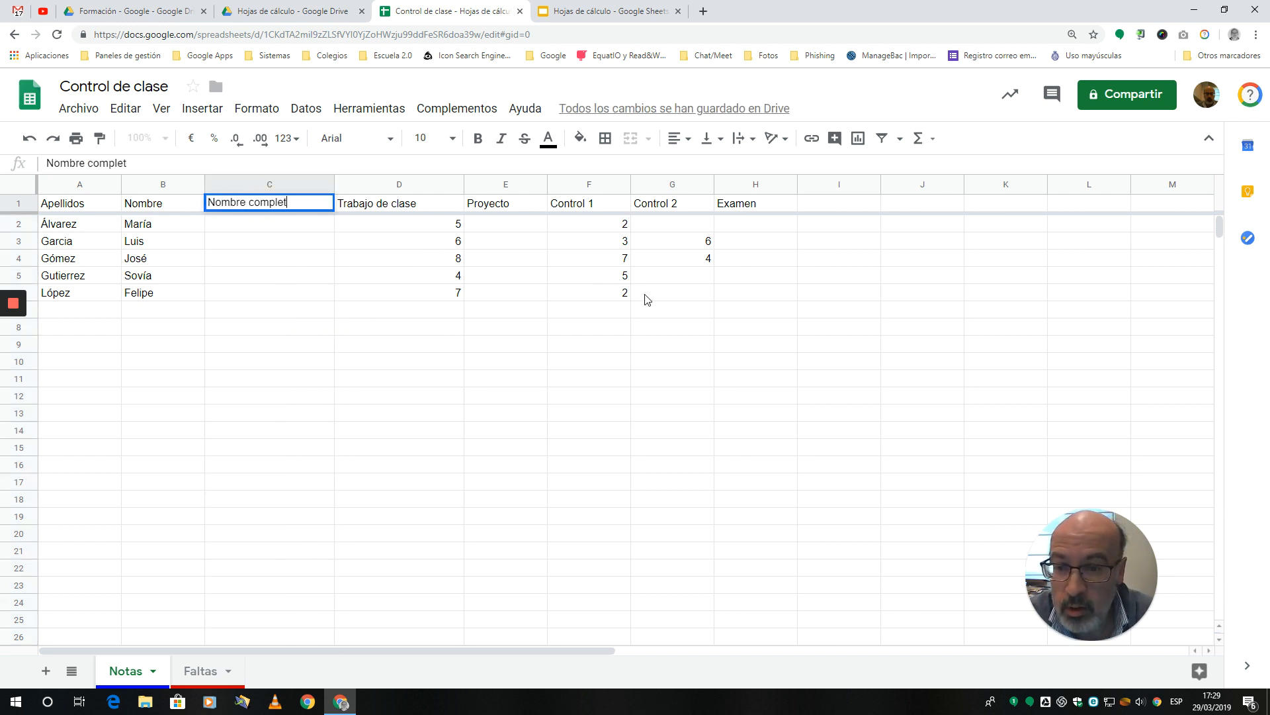
{"action": "key", "text": "Return"}
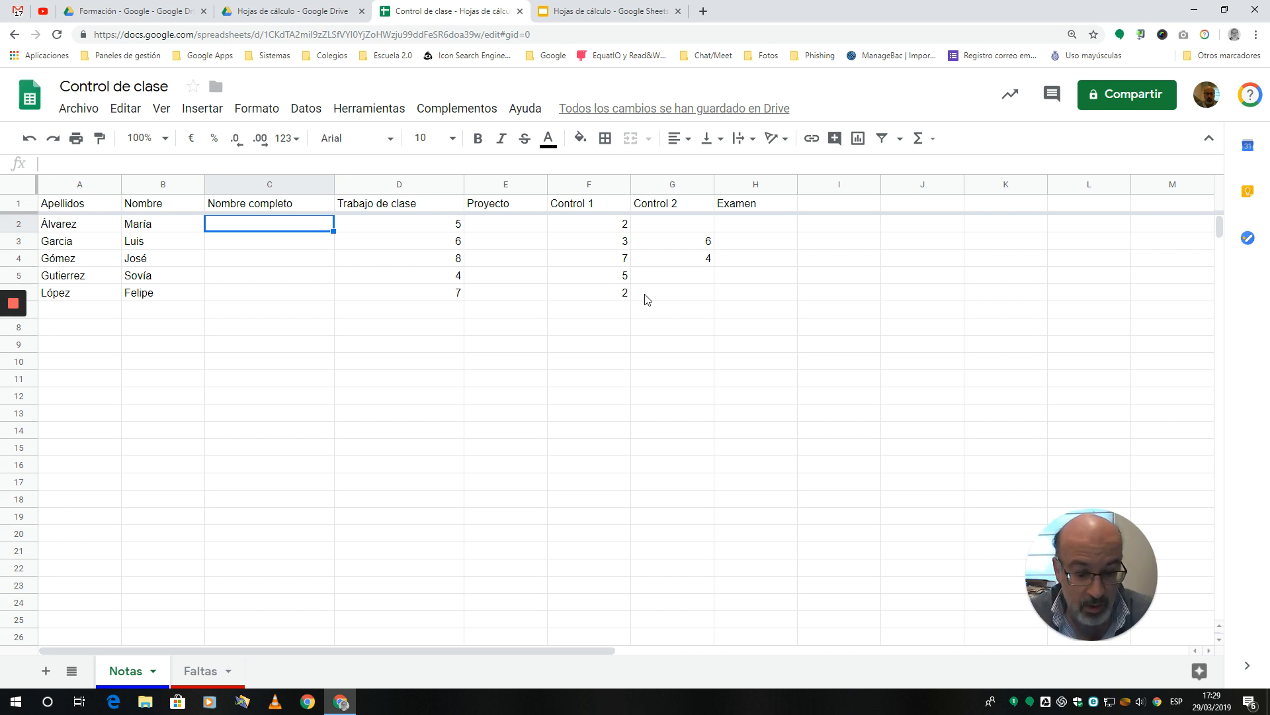
Step: Join the surname and first name in C2 with the formula =A2&", "&B2
{"action": "type", "text": "="}
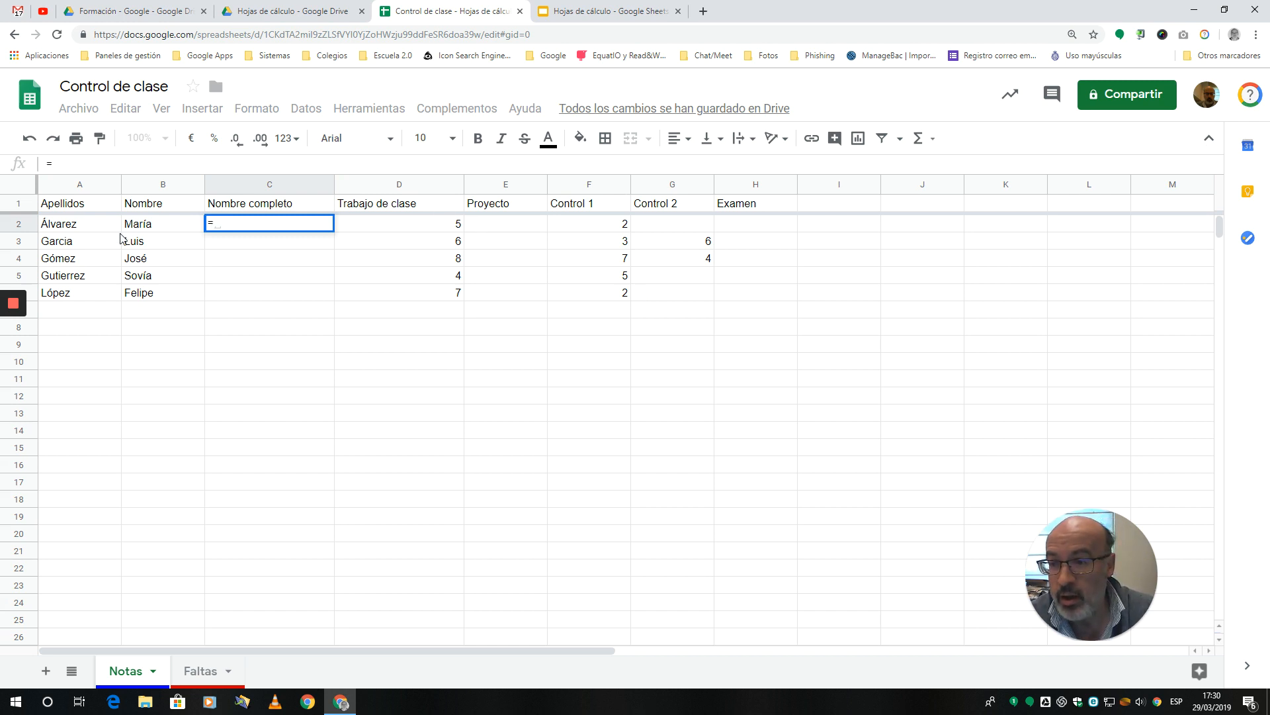
{"action": "left_click", "coordinate": [90, 228]}
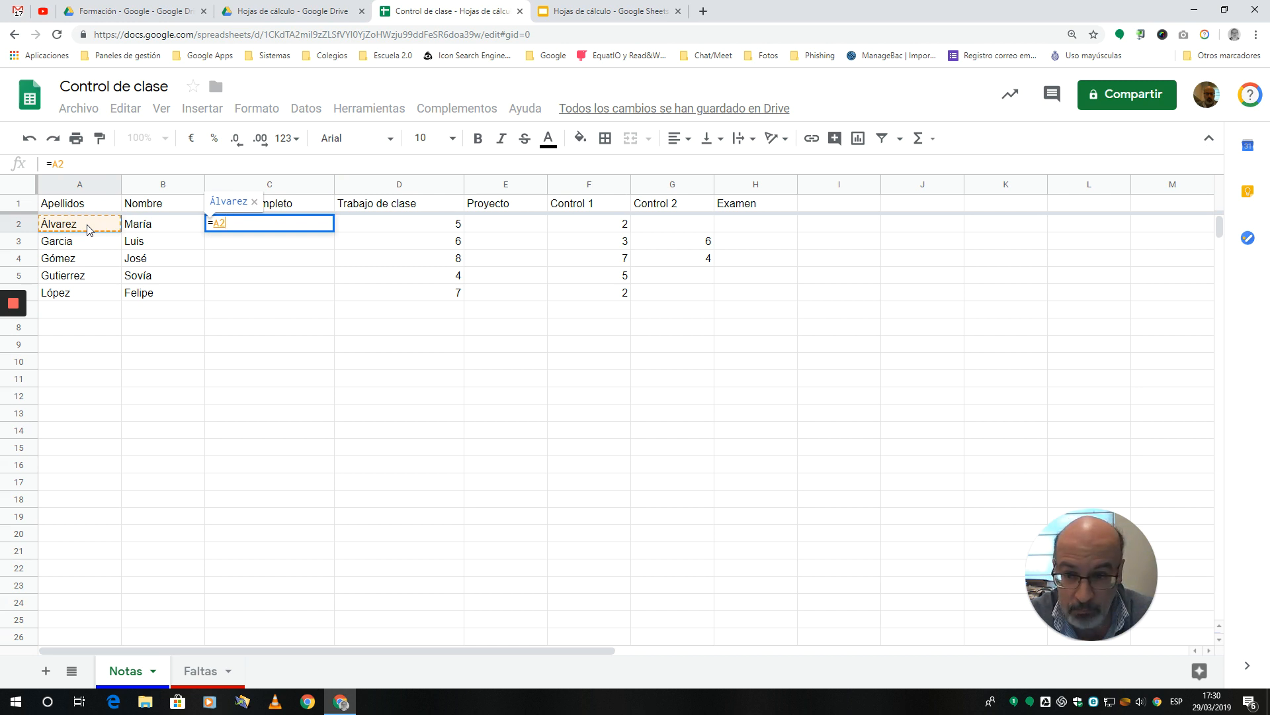
{"action": "type", "text": "&"}
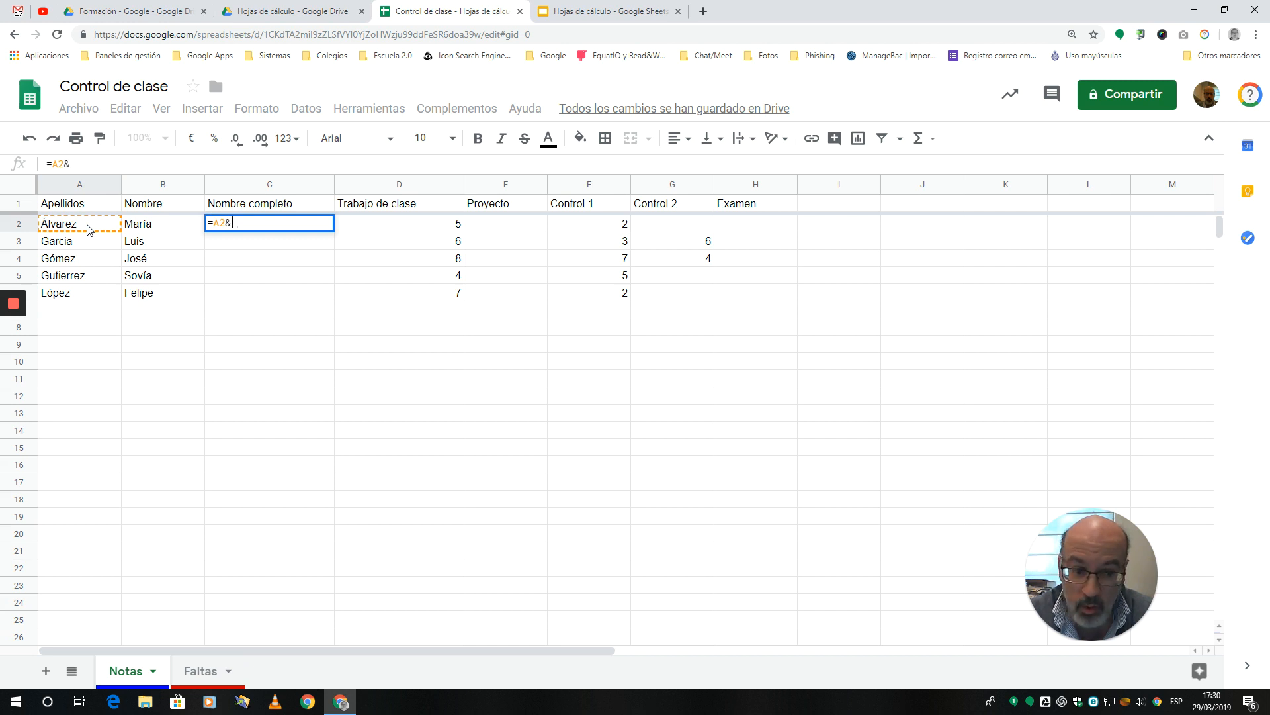
{"action": "type", "text": "\""}
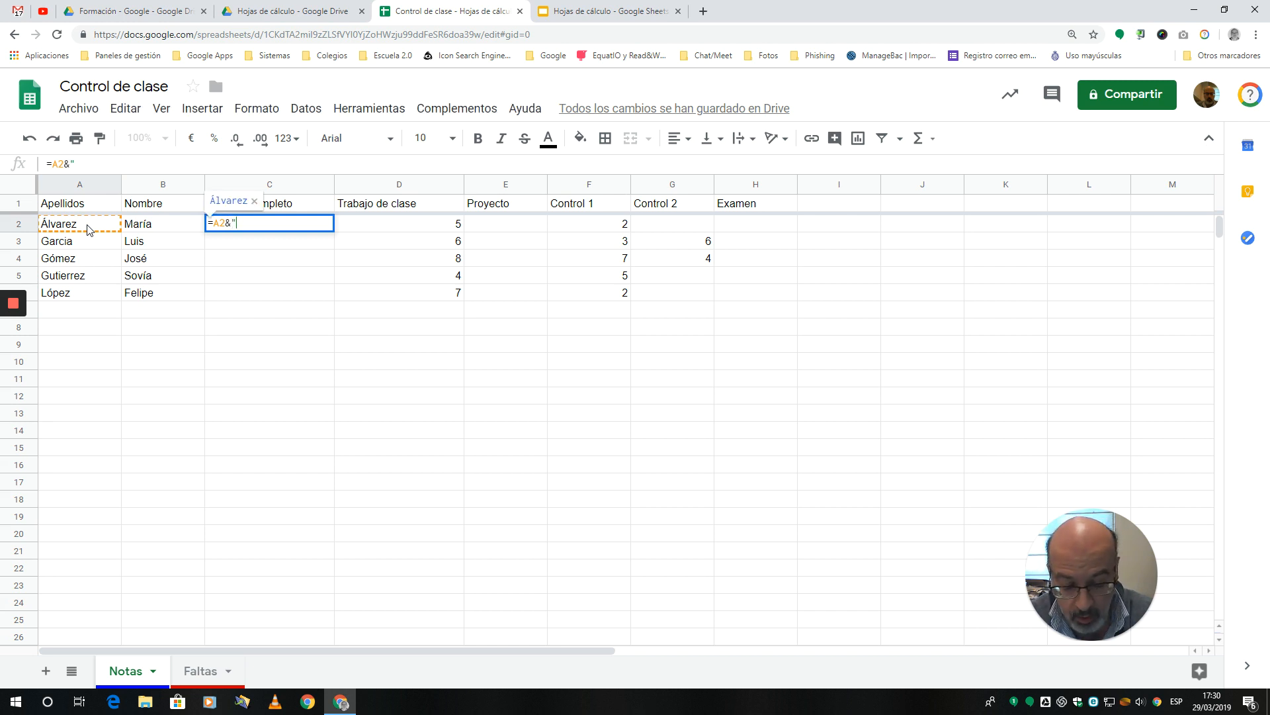
{"action": "type", "text": ", "}
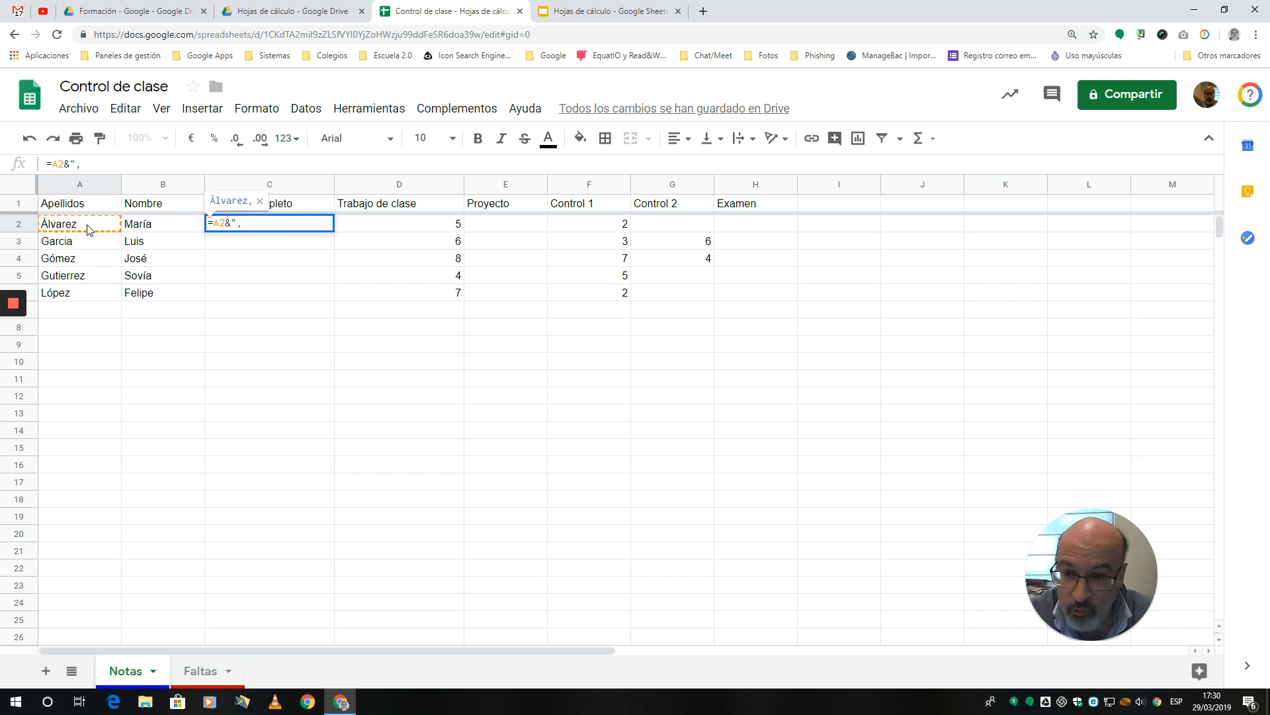
{"action": "type", "text": "\""}
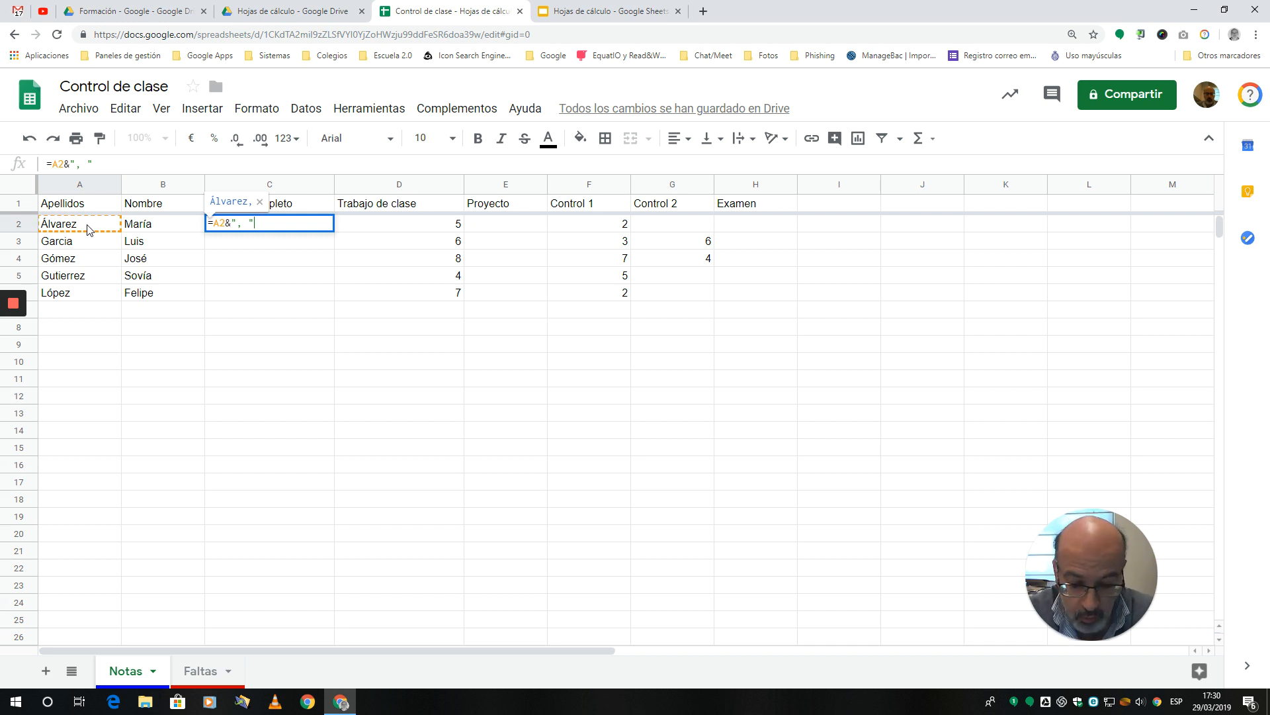
{"action": "type", "text": "&"}
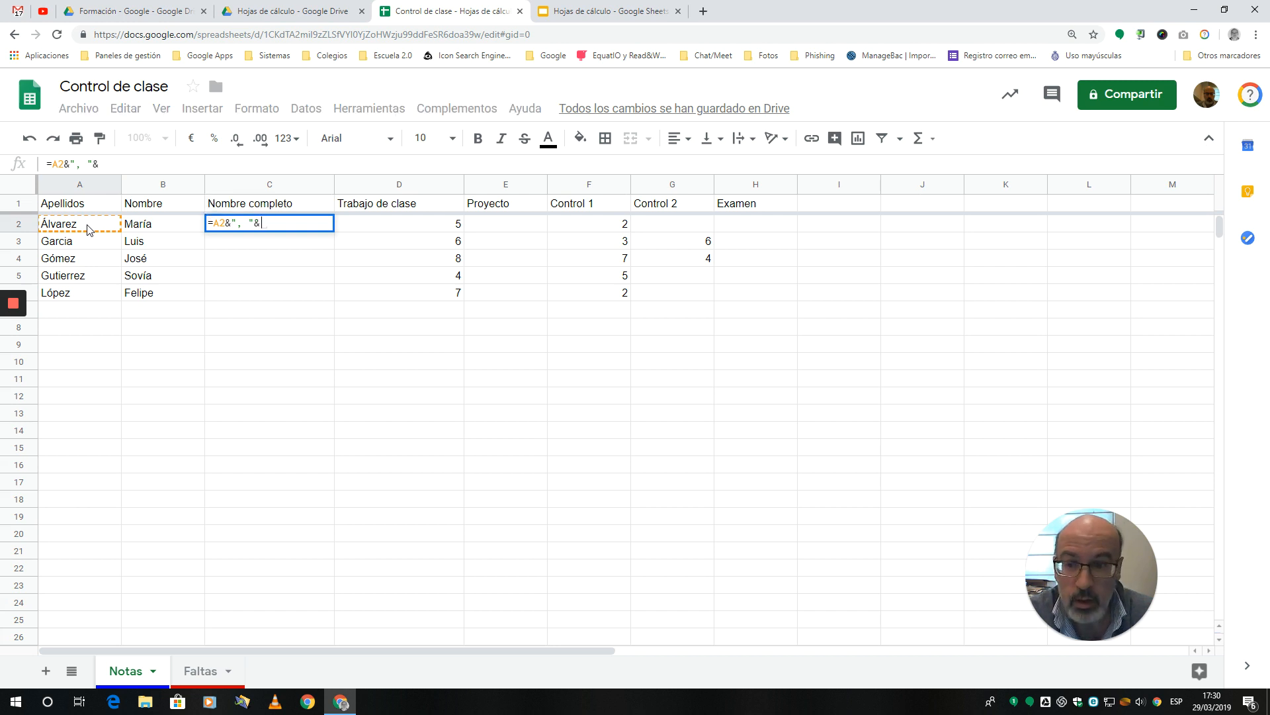
{"action": "left_click", "coordinate": [151, 227]}
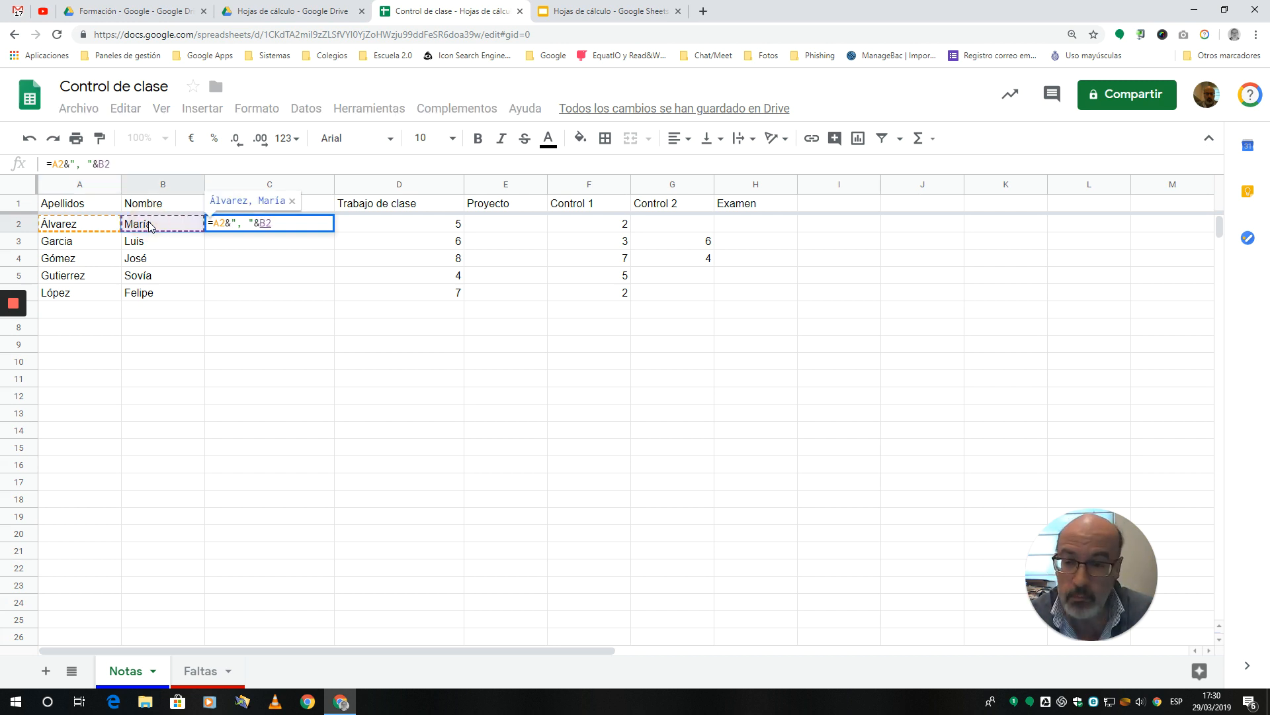
{"action": "key", "text": "Return"}
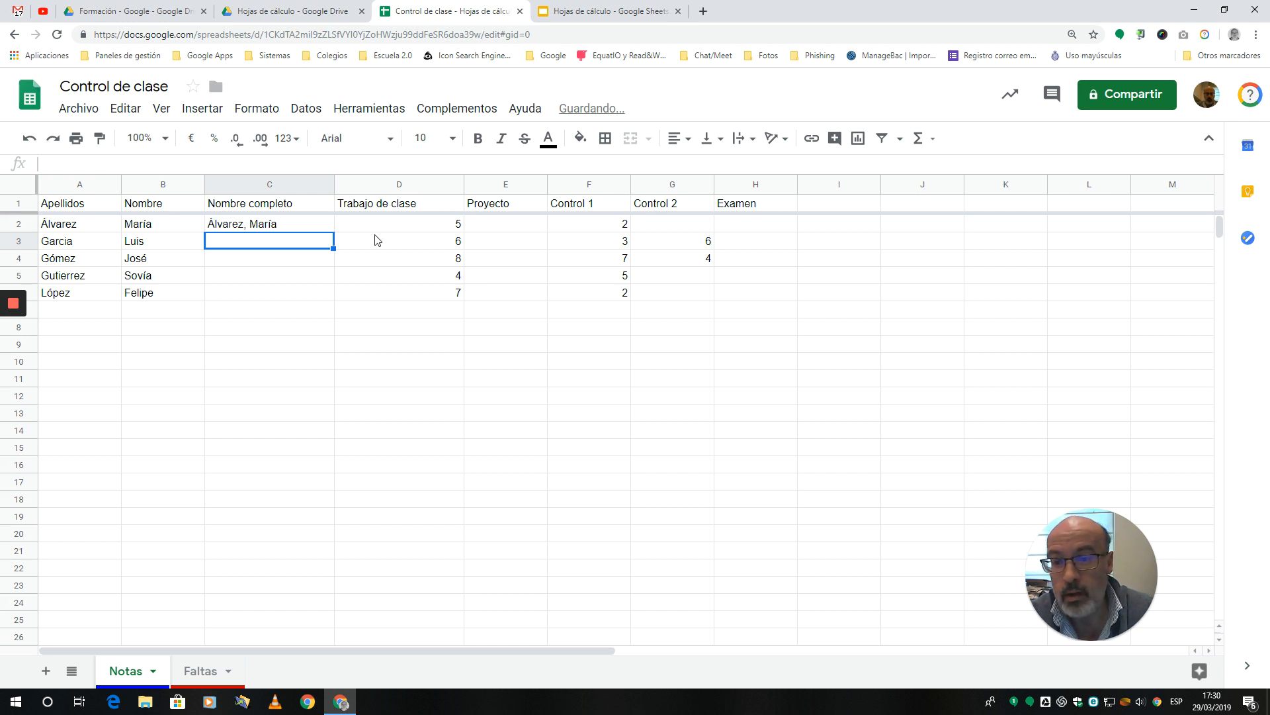
Step: Fill the full-name formula from C2 down to C6 for the remaining students
{"action": "left_click", "coordinate": [308, 228]}
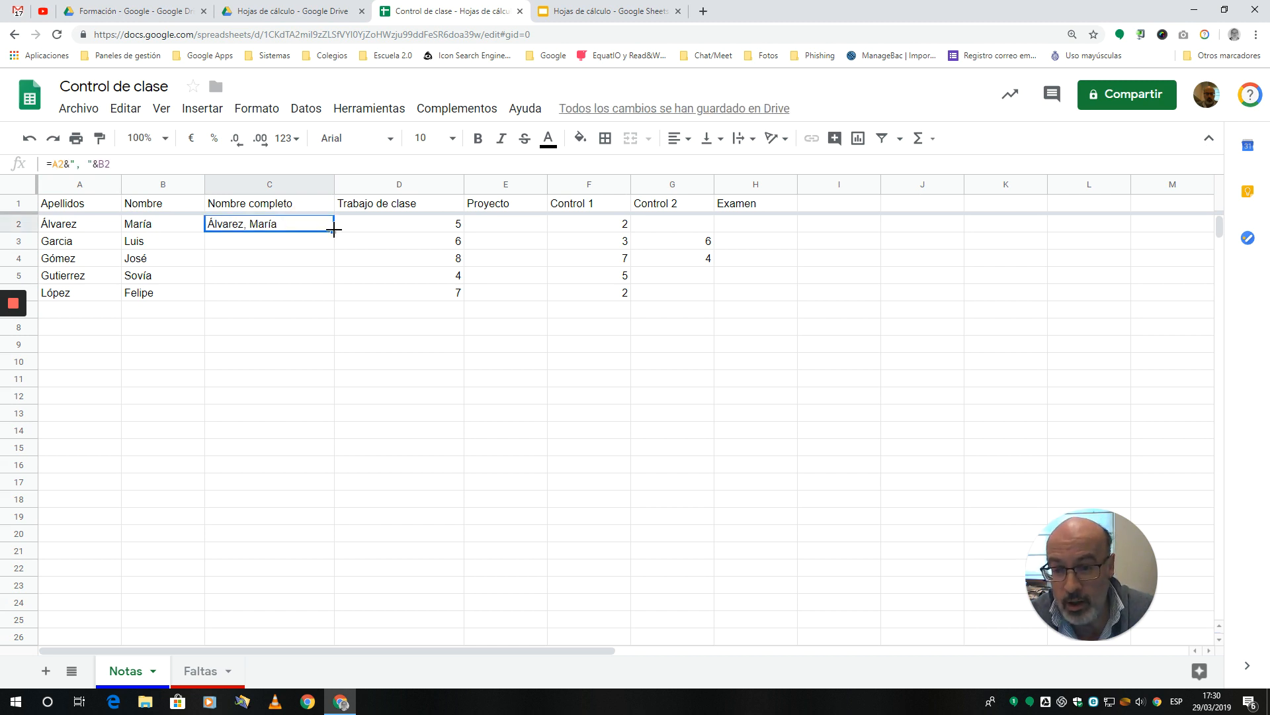
{"action": "left_click_drag", "start_coordinate": [333, 230], "coordinate": [332, 294]}
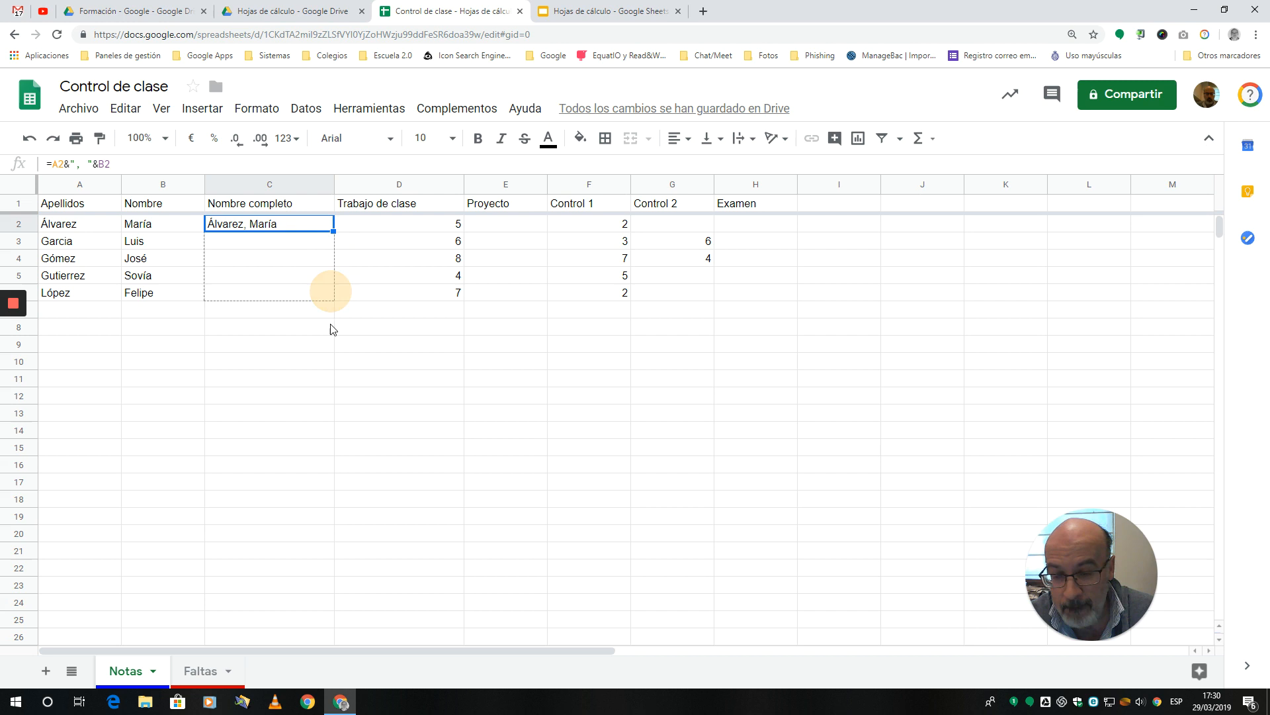
{"action": "left_click", "coordinate": [302, 371]}
Step: Hide the Nombre completo column on the Notas sheet
{"action": "left_click", "coordinate": [244, 184]}
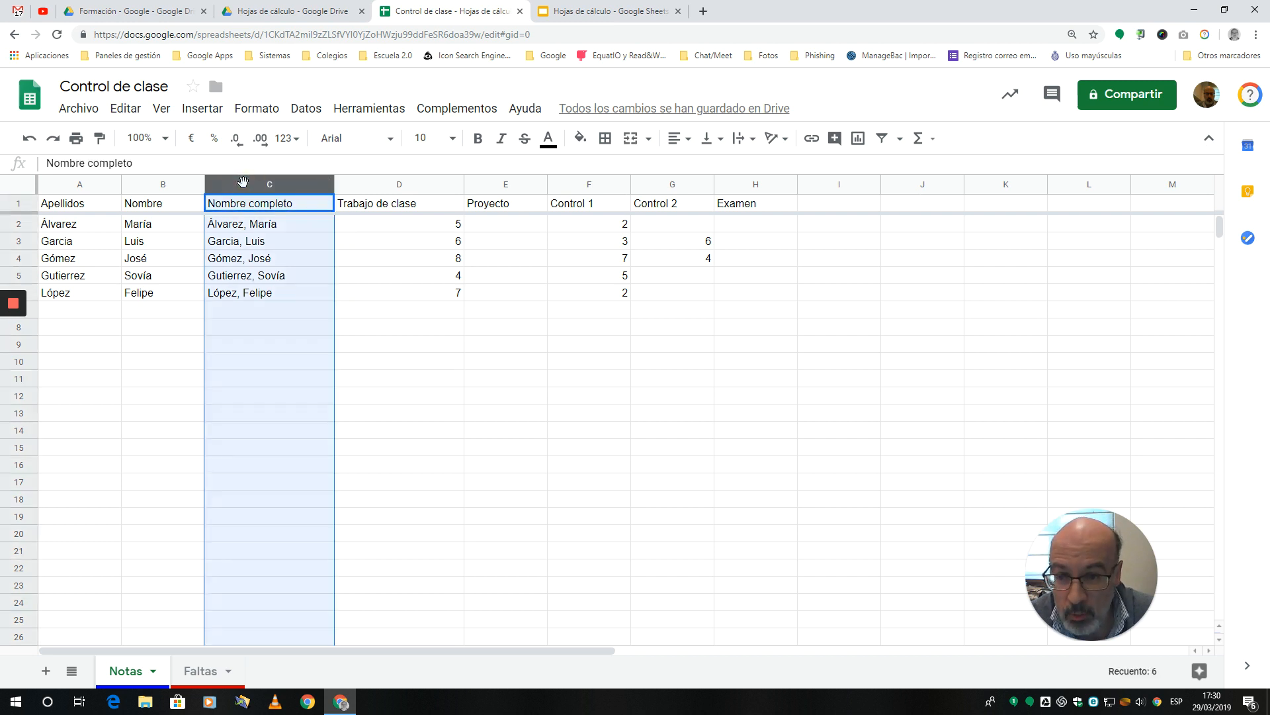
{"action": "right_click", "coordinate": [244, 184]}
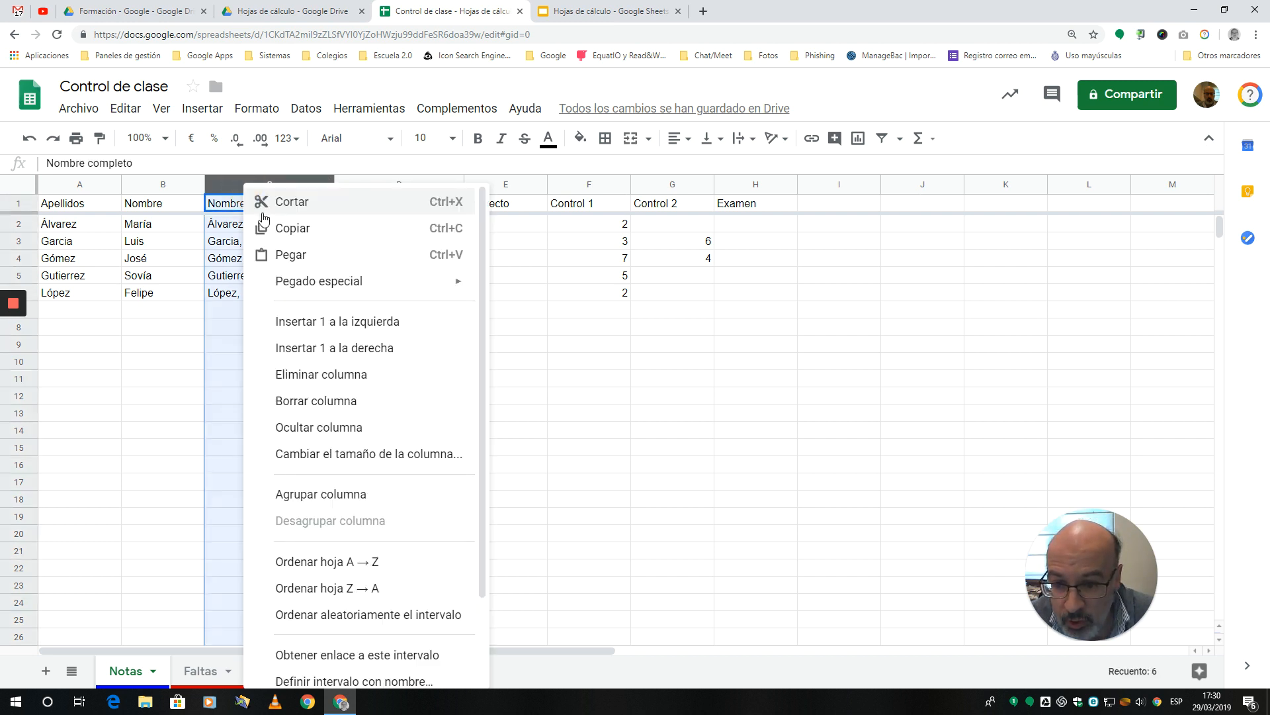
{"action": "left_click", "coordinate": [329, 427]}
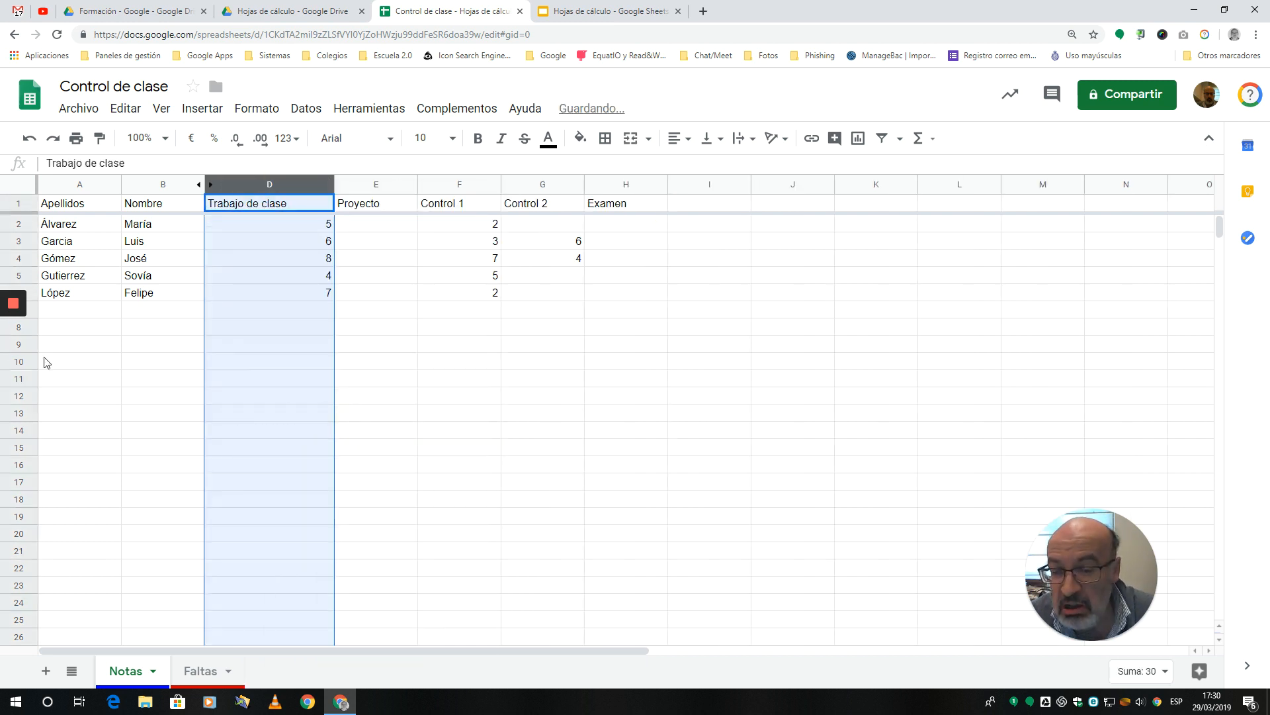
{"action": "mouse_move", "coordinate": [2, 346]}
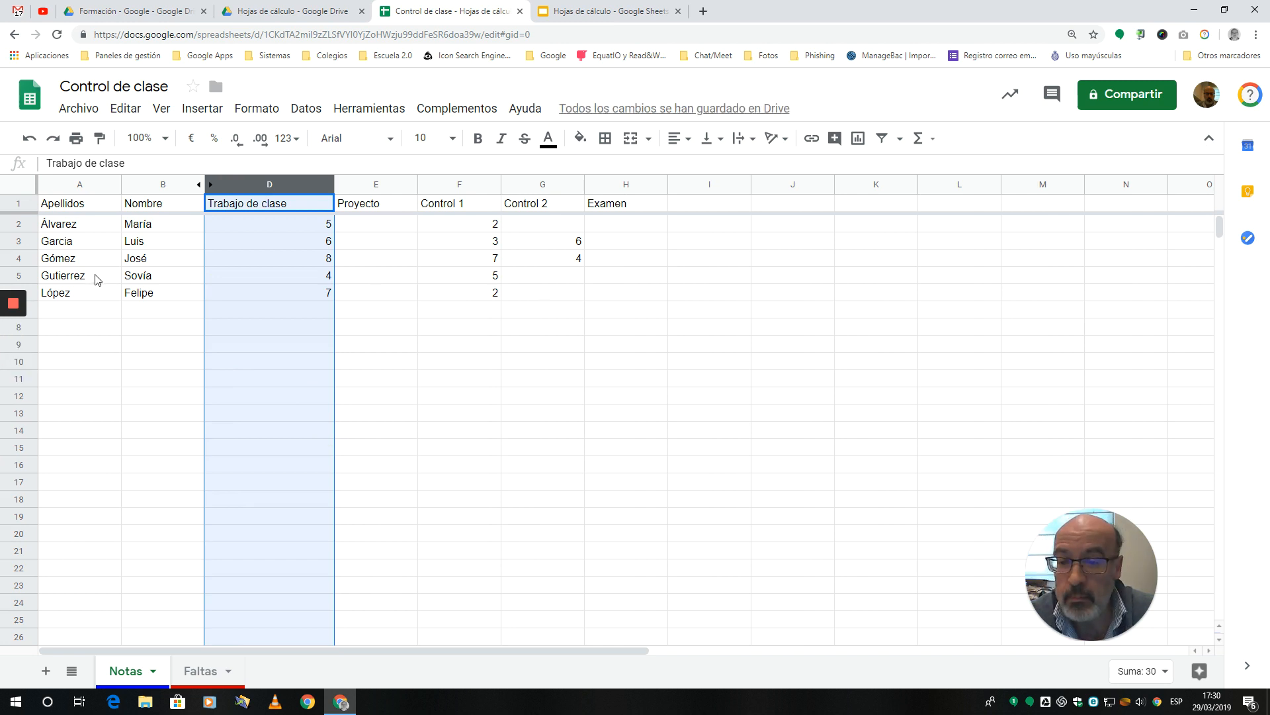
{"action": "left_click", "coordinate": [387, 382]}
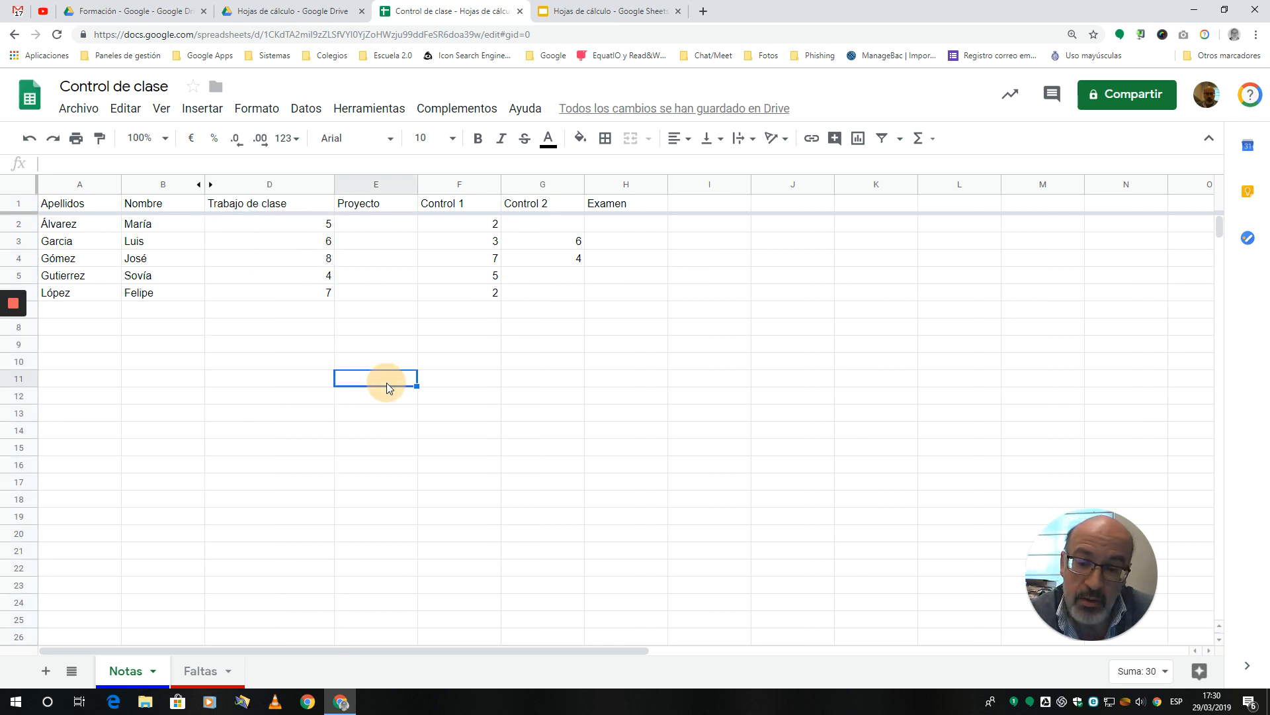
Step: Unhide the Nombre completo column and hide it again
{"action": "left_click", "coordinate": [210, 185]}
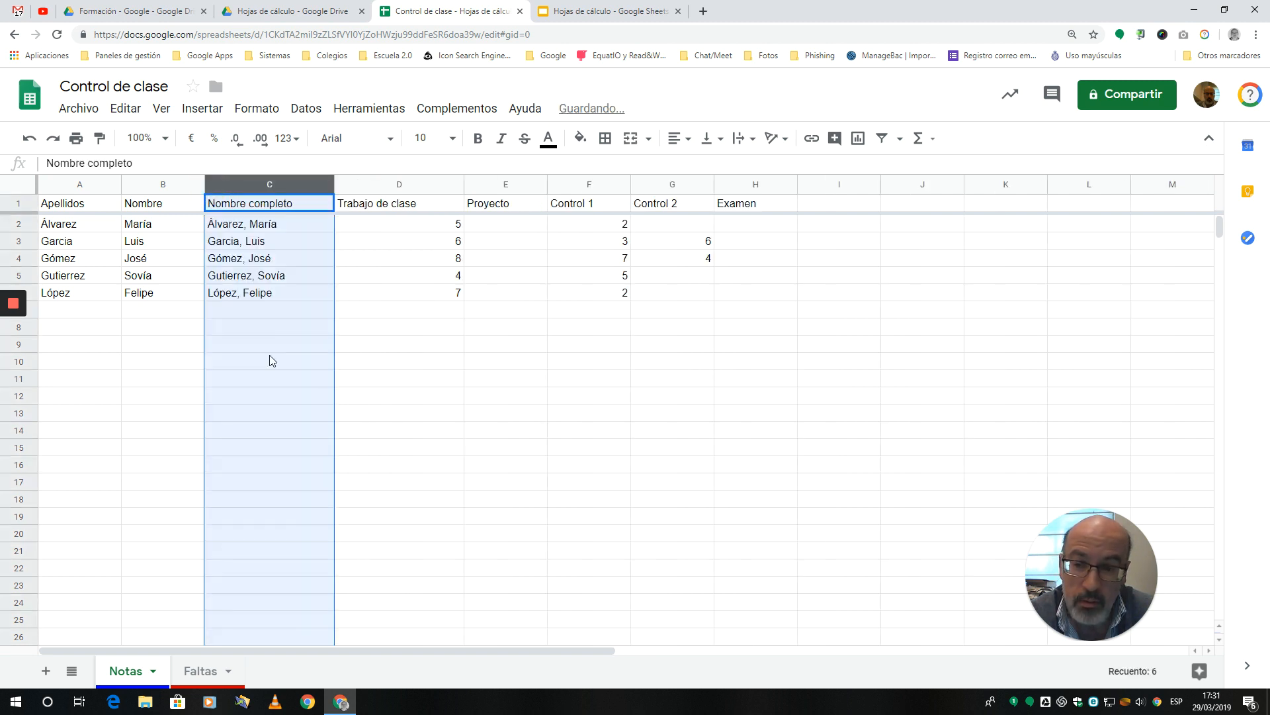
{"action": "right_click", "coordinate": [255, 184]}
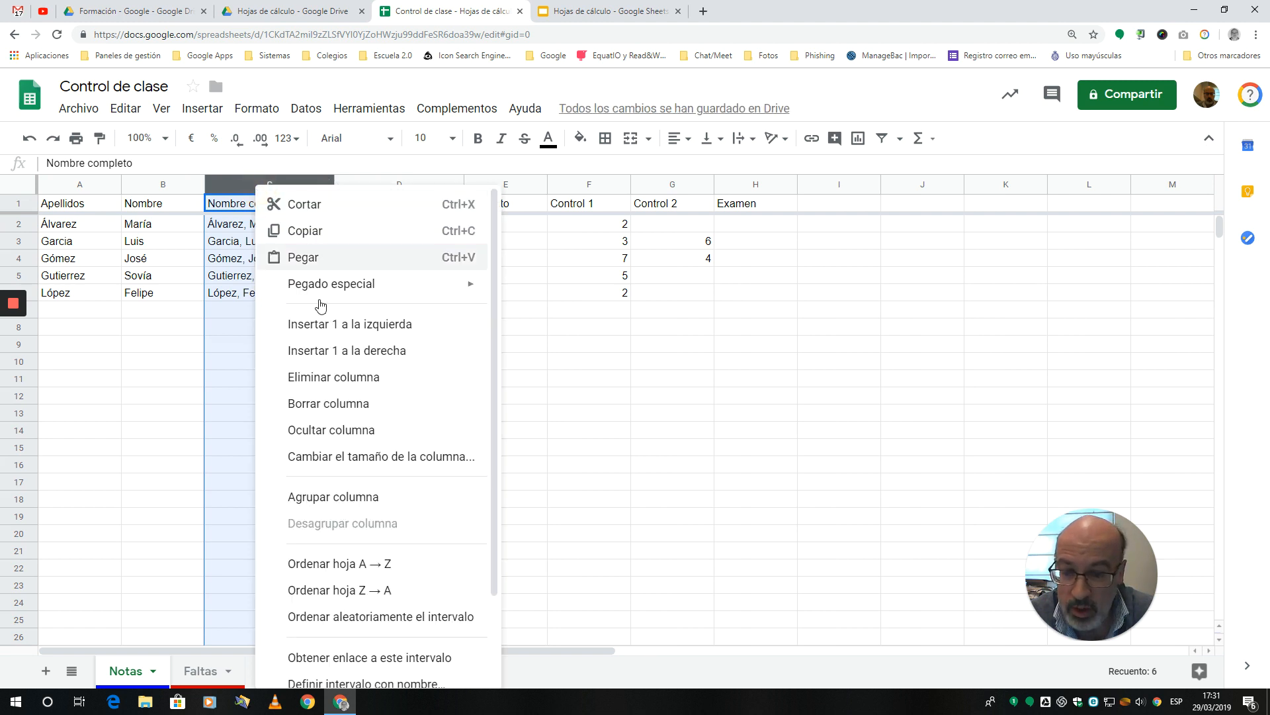
{"action": "left_click", "coordinate": [333, 430]}
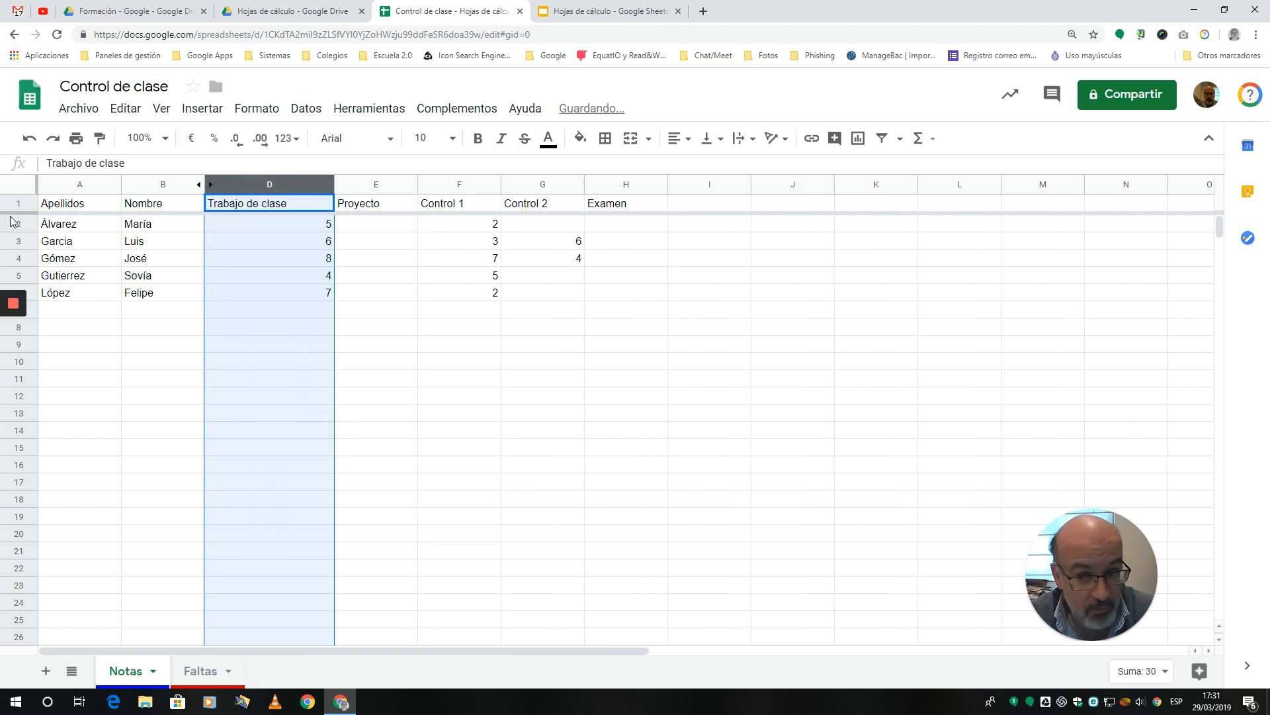
{"action": "left_click", "coordinate": [402, 431]}
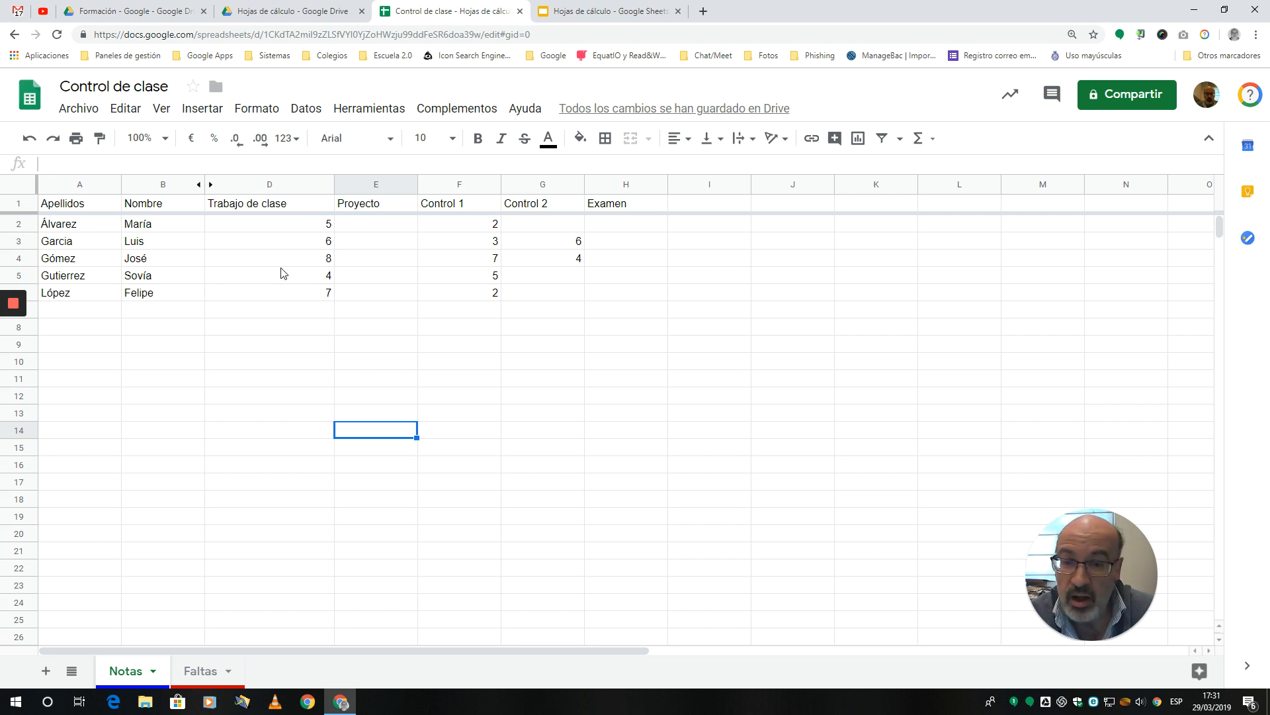
Step: Enter the header "Media" in I1, immediately after the Examen column
{"action": "left_click", "coordinate": [694, 210]}
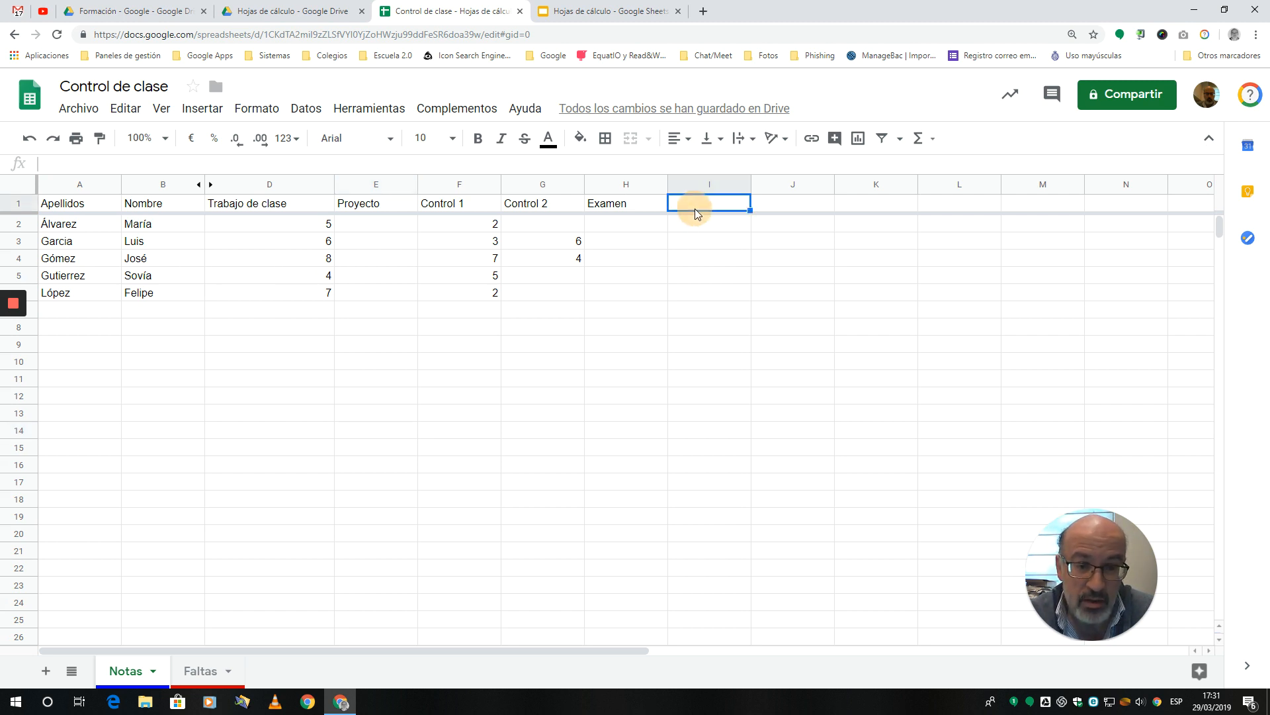
{"action": "type", "text": "Media"}
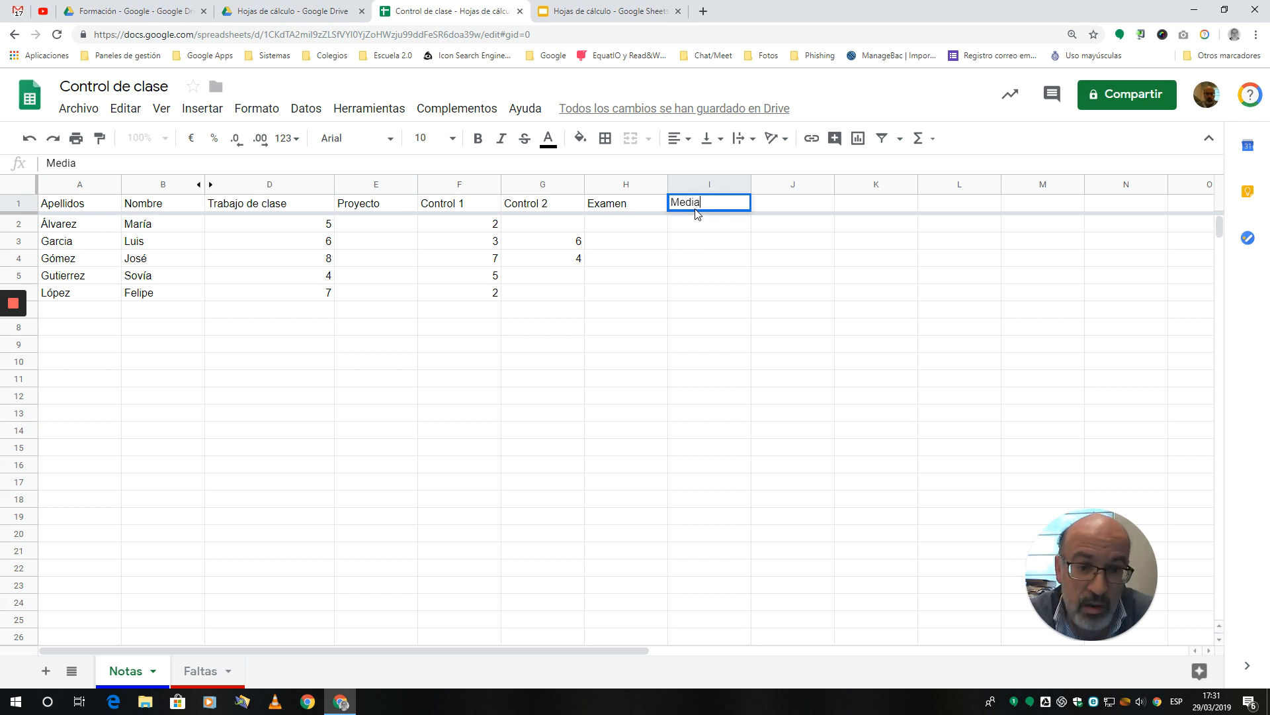
{"action": "left_click", "coordinate": [695, 223]}
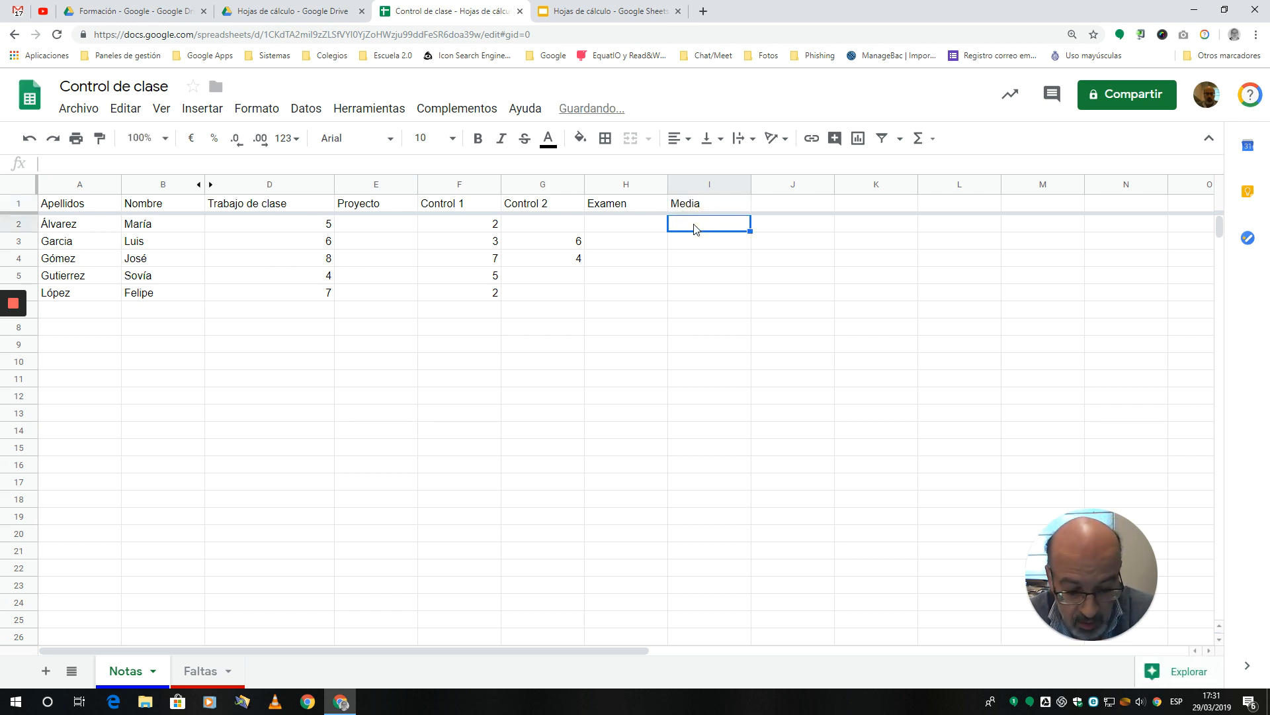
Step: Average the grades in I2 with =PROMEDIO(D2:H2) and fill the formula down to I6
{"action": "type", "text": "=promedio"}
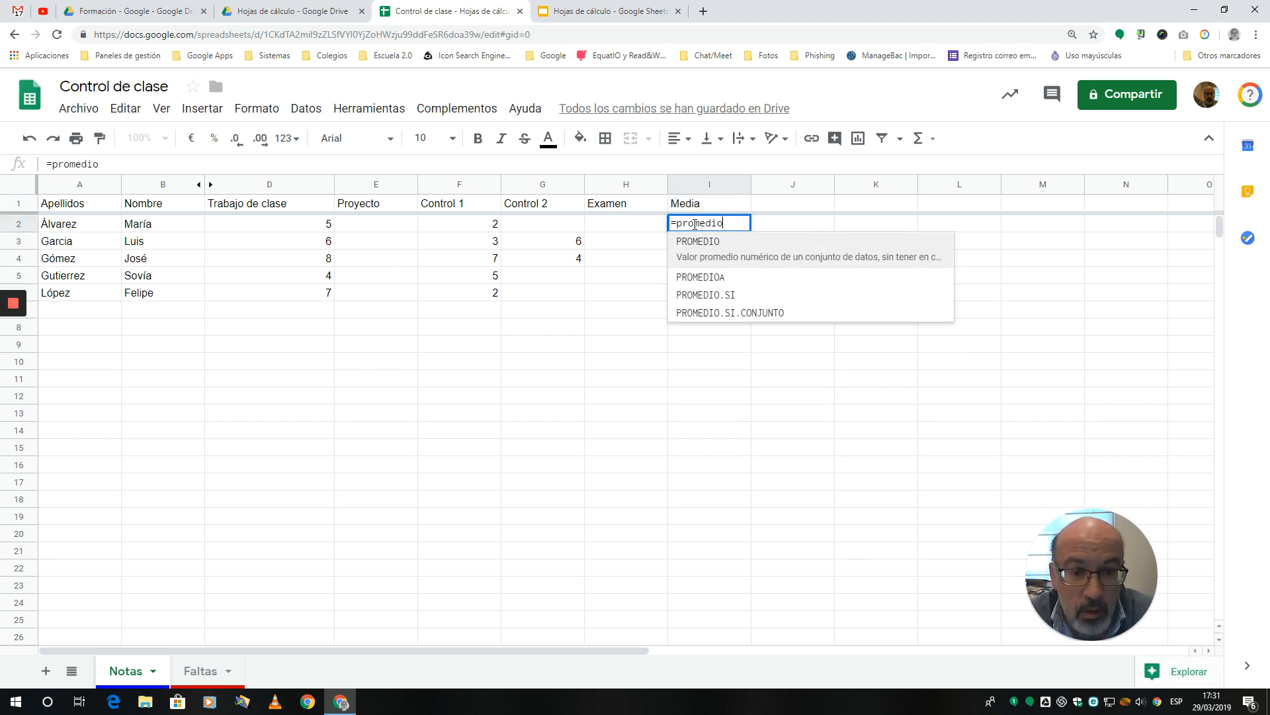
{"action": "type", "text": "("}
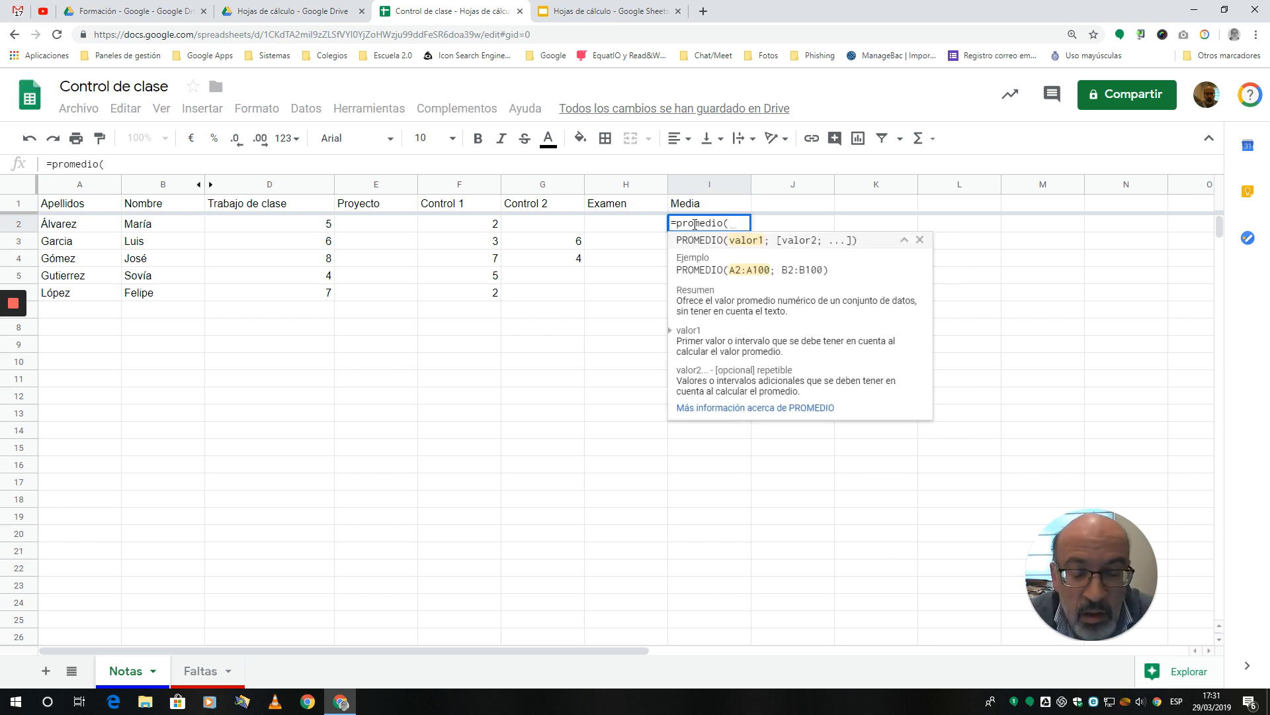
{"action": "left_click_drag", "start_coordinate": [319, 228], "coordinate": [614, 231]}
{"action": "key", "text": "Return"}
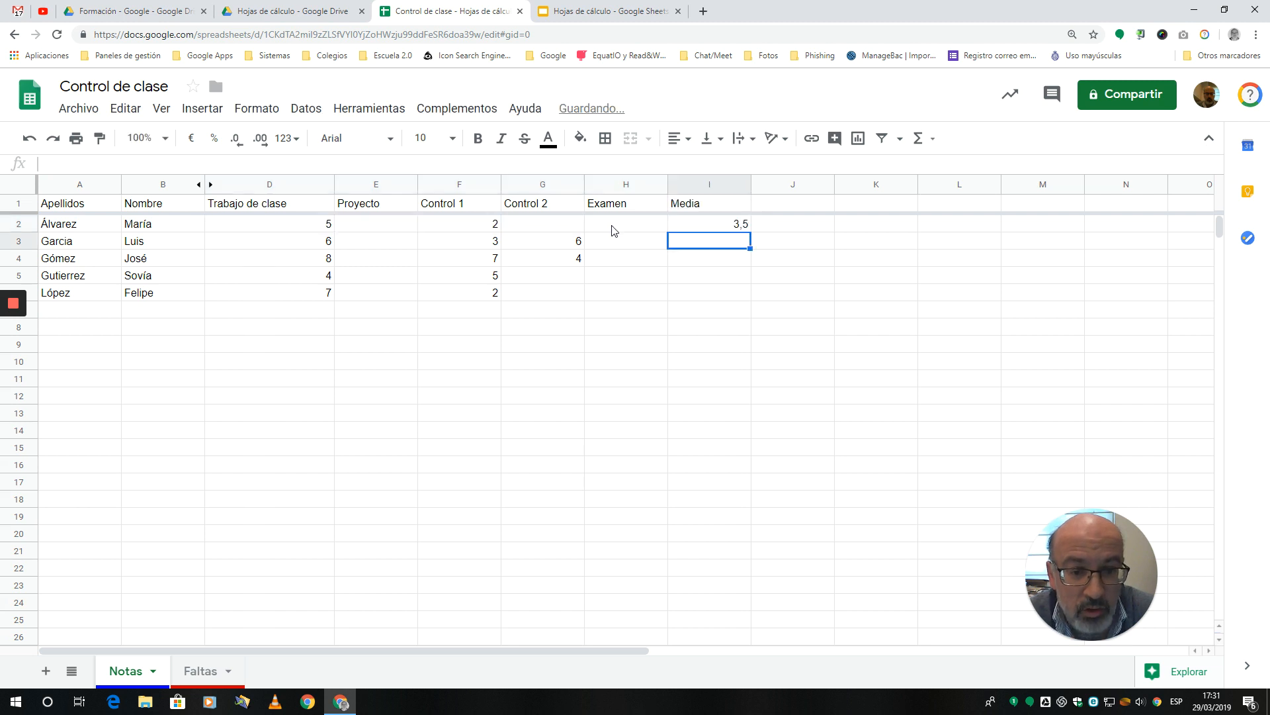
{"action": "left_click", "coordinate": [720, 227]}
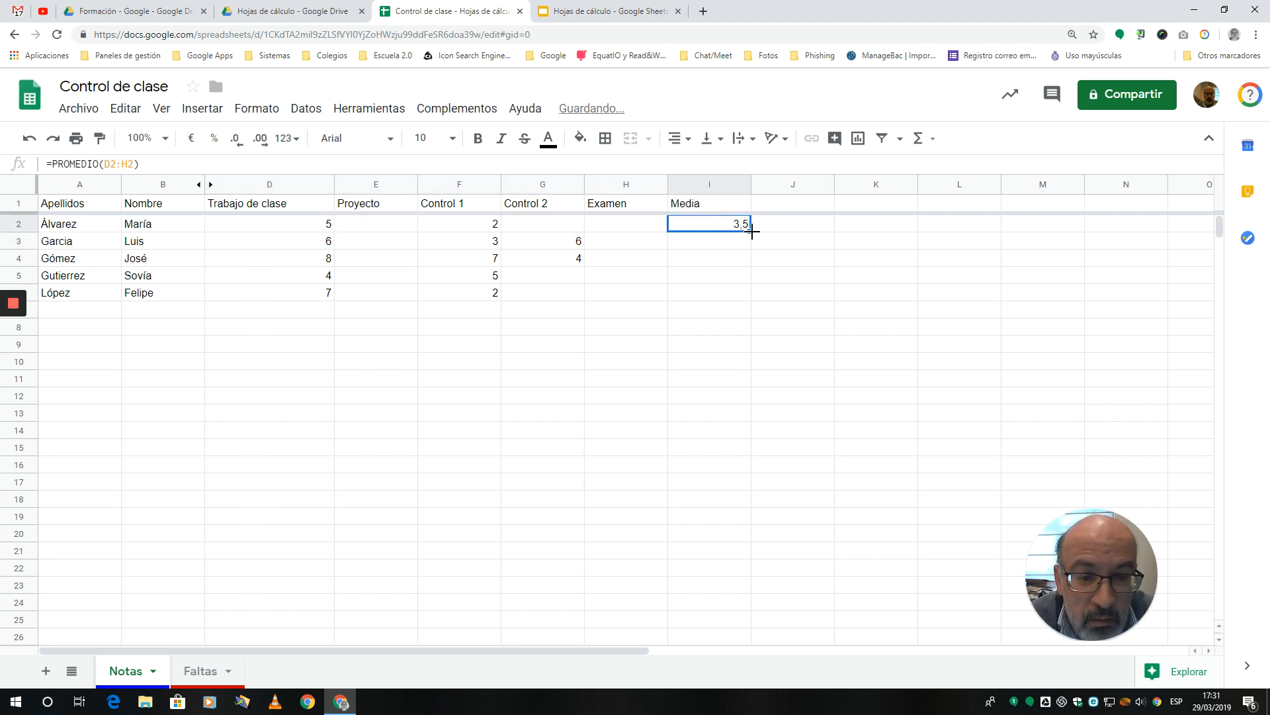
{"action": "left_click_drag", "start_coordinate": [750, 231], "coordinate": [747, 296]}
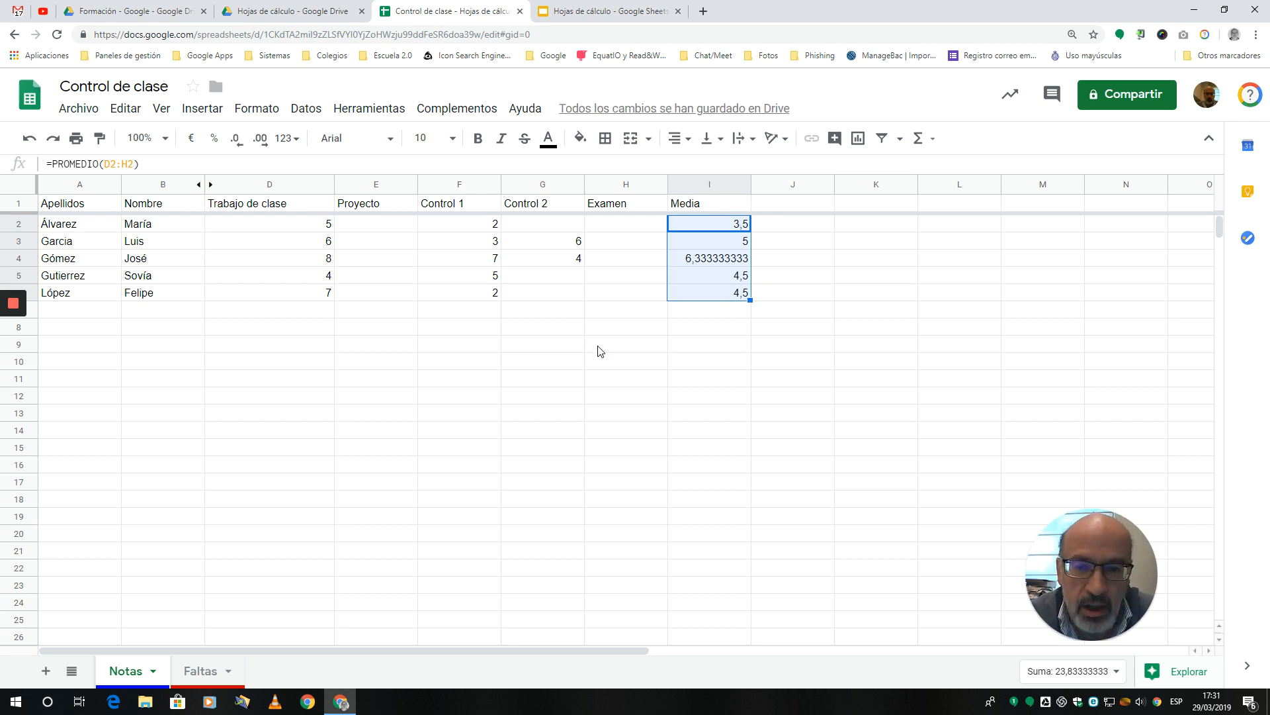
Step: Complete the missing Control 2 grades with 8 in G2, 3 in G5 and 5 in G6
{"action": "left_click", "coordinate": [554, 229]}
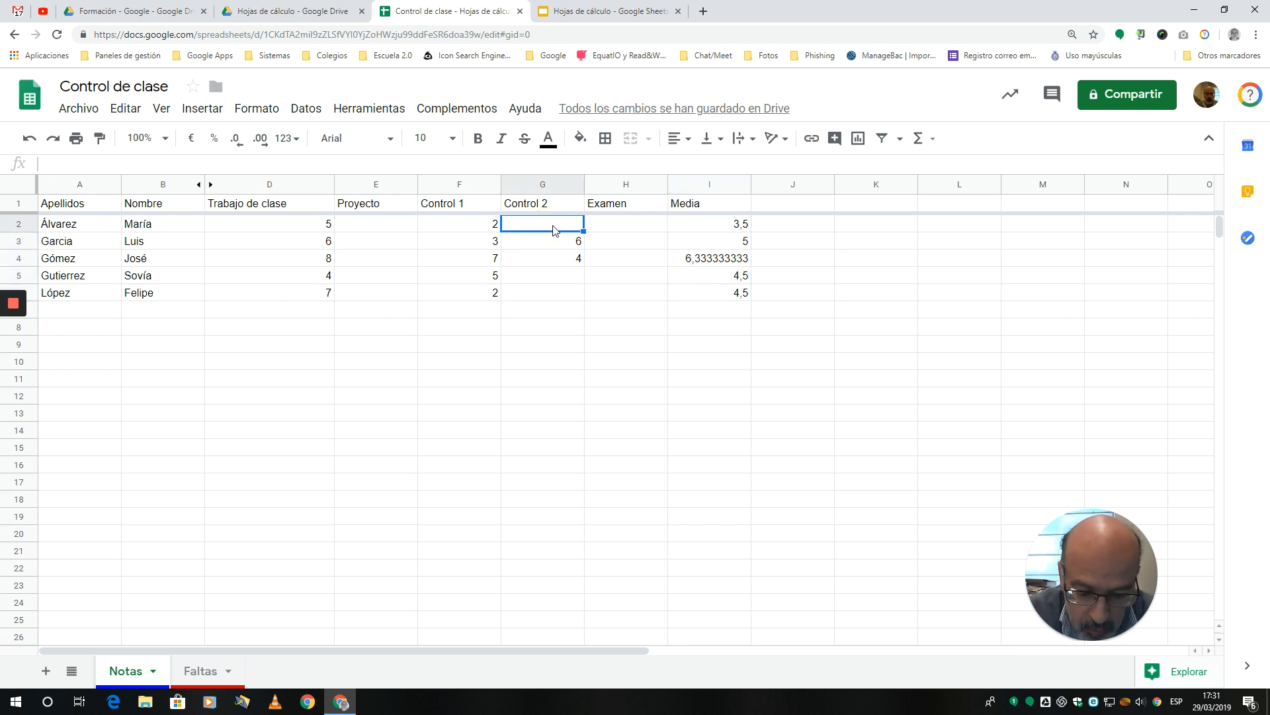
{"action": "type", "text": "8"}
{"action": "key", "text": "Return"}
{"action": "key", "text": "Down"}
{"action": "key", "text": "Down"}
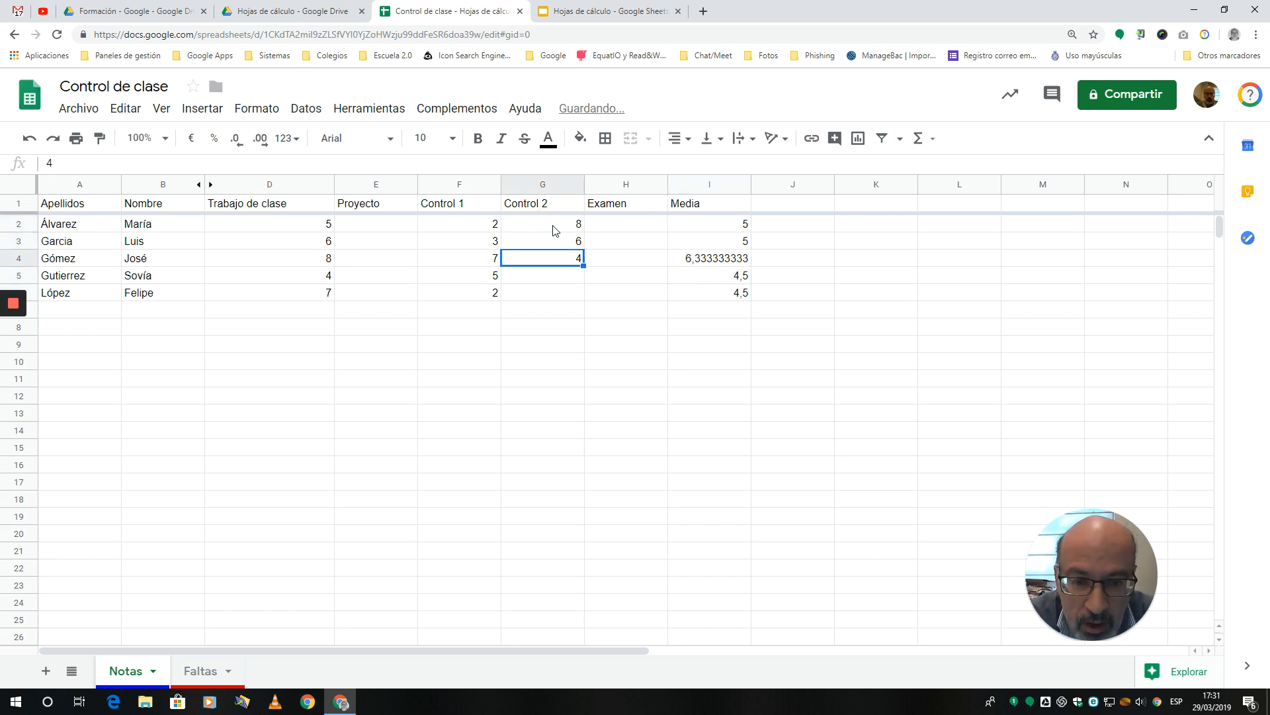
{"action": "type", "text": "3"}
{"action": "key", "text": "Return"}
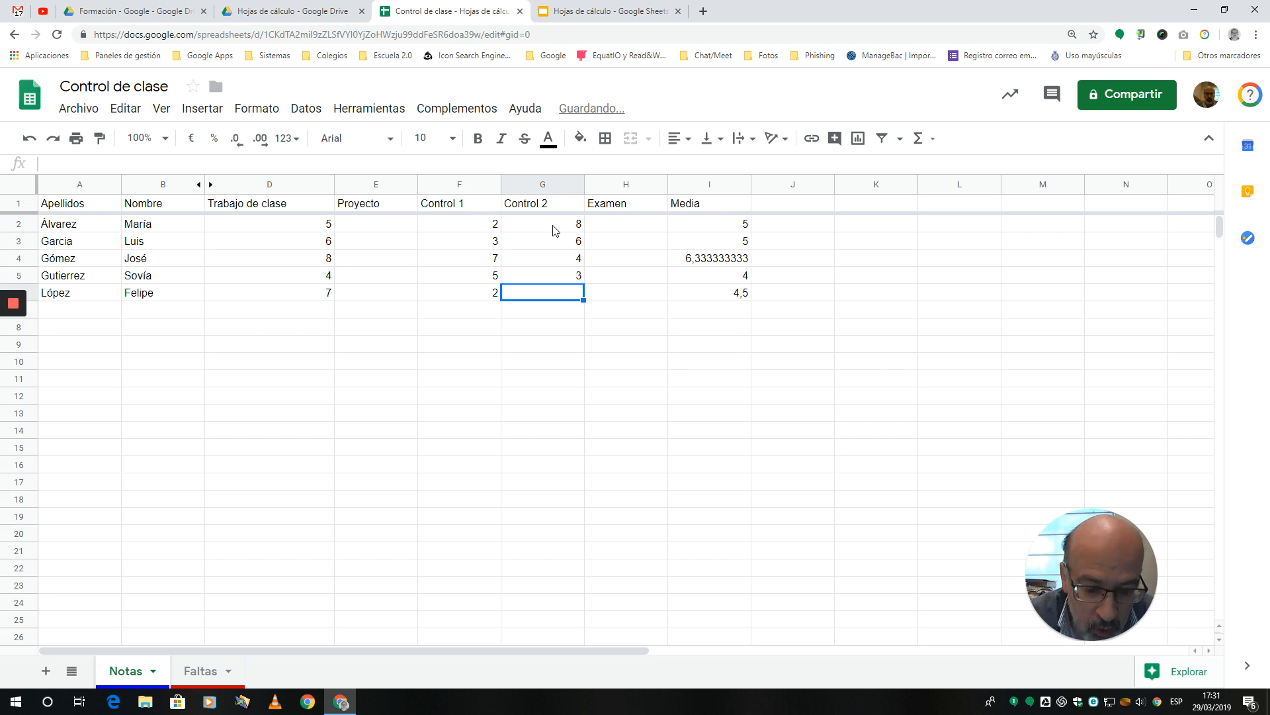
{"action": "type", "text": "5"}
{"action": "key", "text": "Tab"}
Step: Enter the Examen grades 7, 7, 8, 2 and 3 in cells H2 to H6
{"action": "key", "text": "Up"}
{"action": "key", "text": "Up"}
{"action": "key", "text": "Up"}
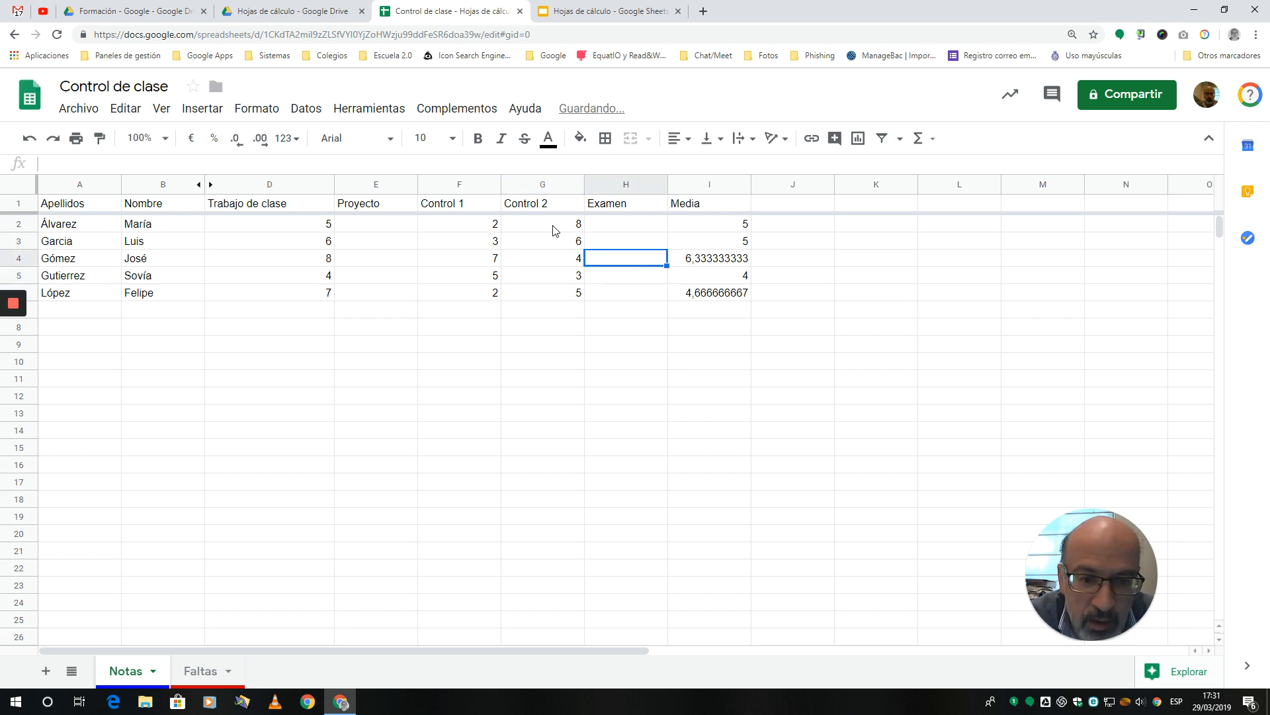
{"action": "key", "text": "Up"}
{"action": "type", "text": "7"}
{"action": "key", "text": "Return"}
{"action": "type", "text": "7"}
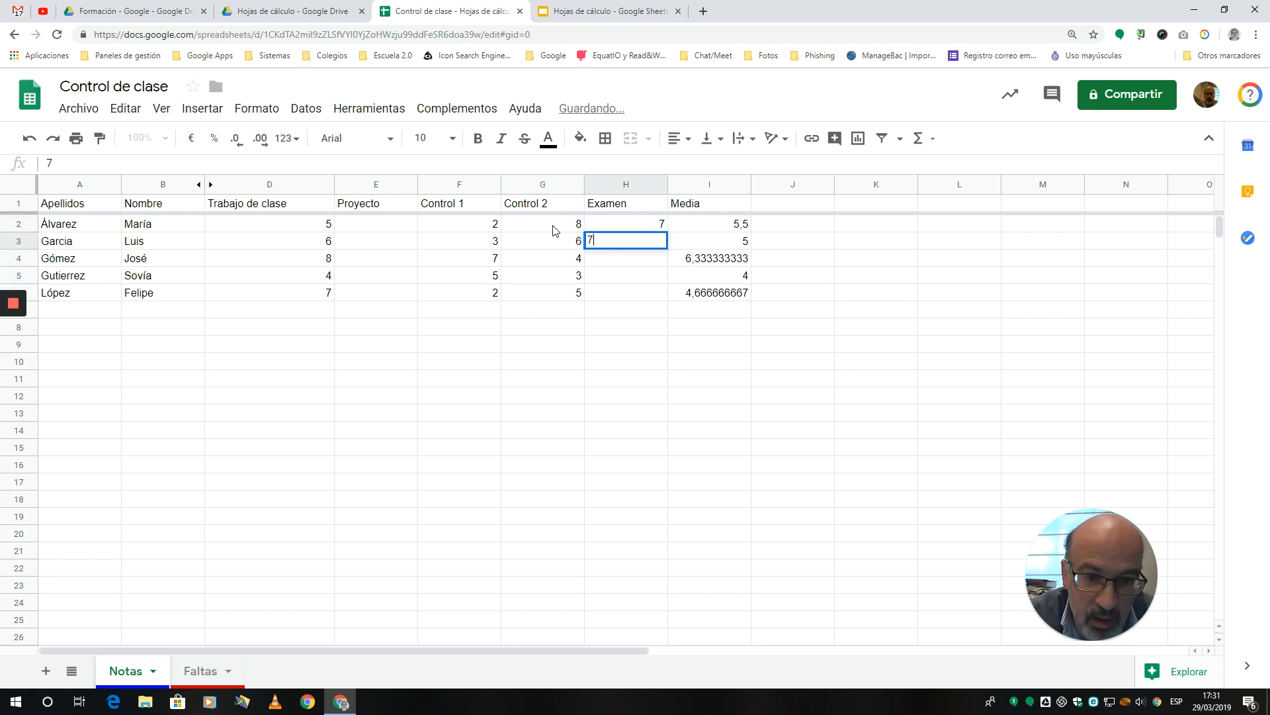
{"action": "key", "text": "Return"}
{"action": "type", "text": "8"}
{"action": "key", "text": "Return"}
{"action": "type", "text": "2"}
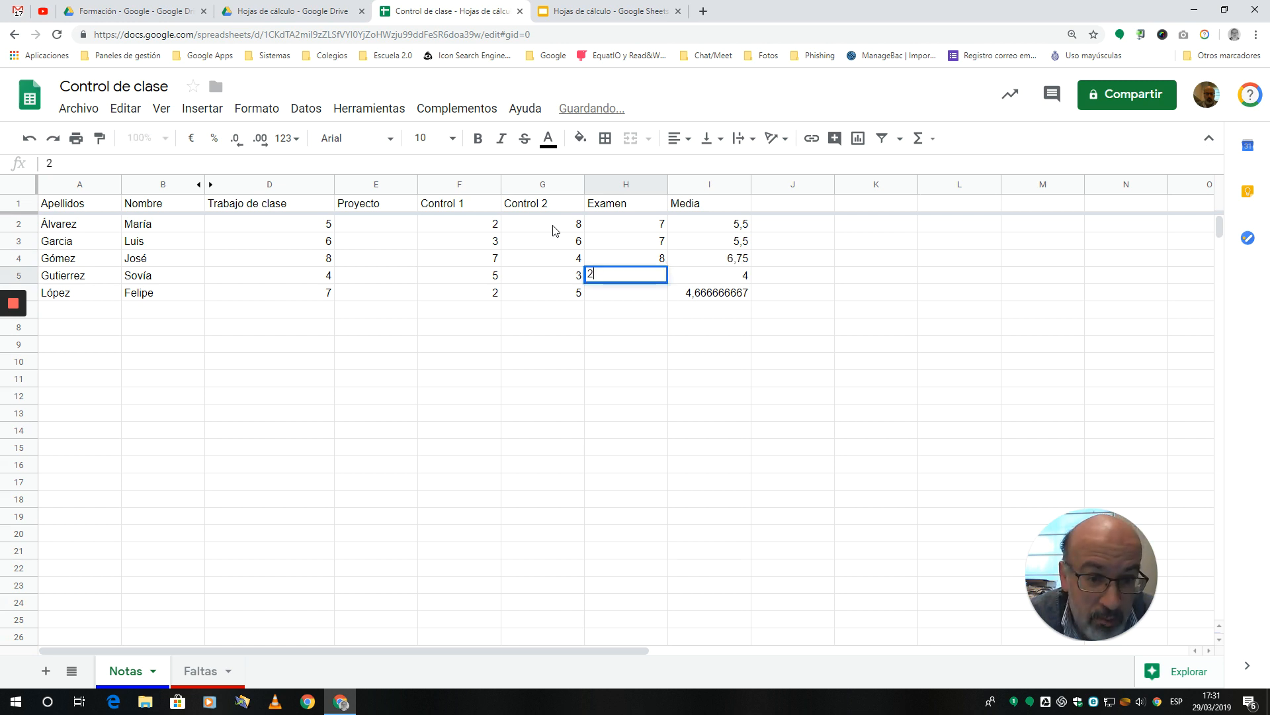
{"action": "key", "text": "Return"}
{"action": "type", "text": "3"}
{"action": "key", "text": "Return"}
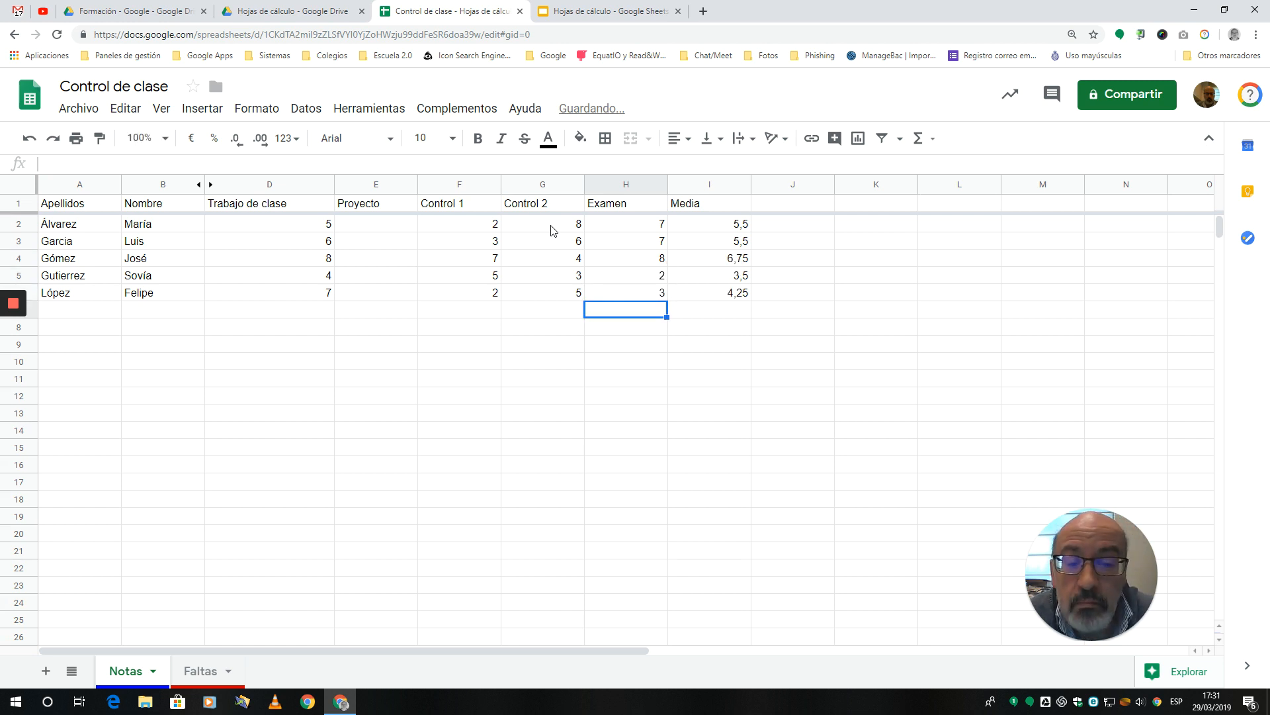
Step: Enter the Proyecto grades 7, 7, 7, 8 and 7 in cells E2 to E6
{"action": "left_click", "coordinate": [470, 367]}
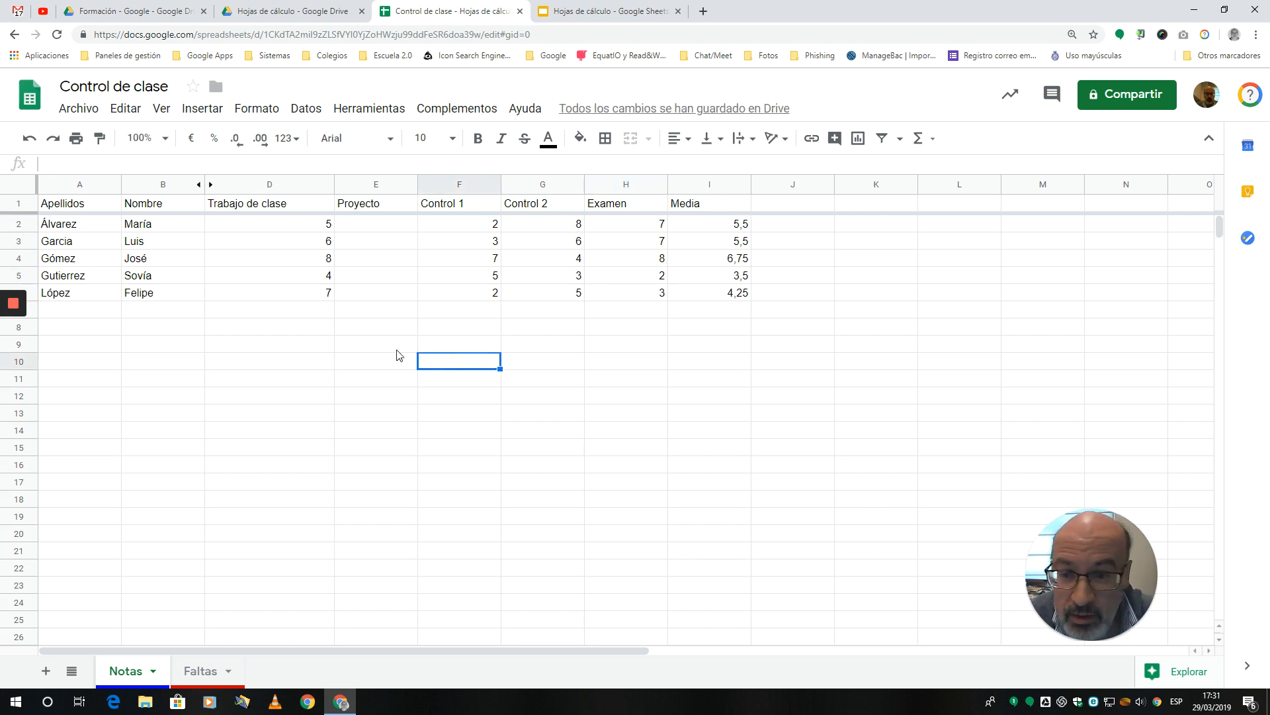
{"action": "left_click", "coordinate": [372, 228]}
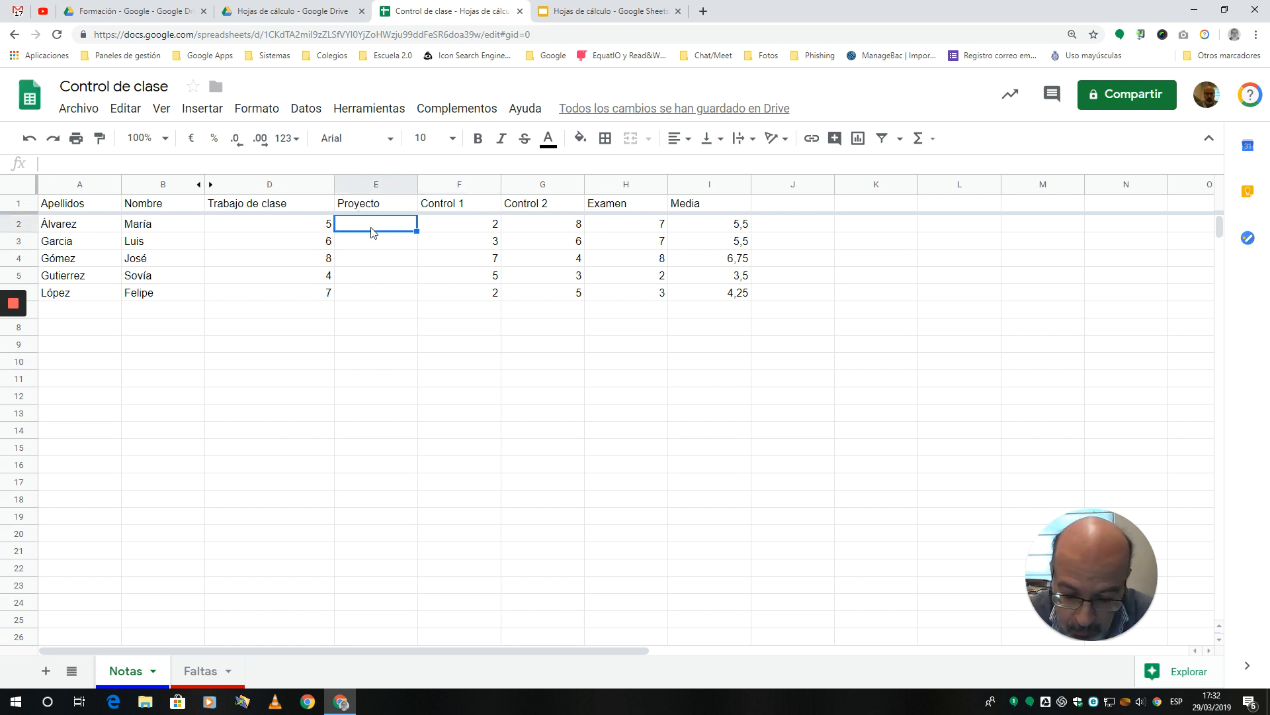
{"action": "type", "text": "7"}
{"action": "key", "text": "Return"}
{"action": "type", "text": "7"}
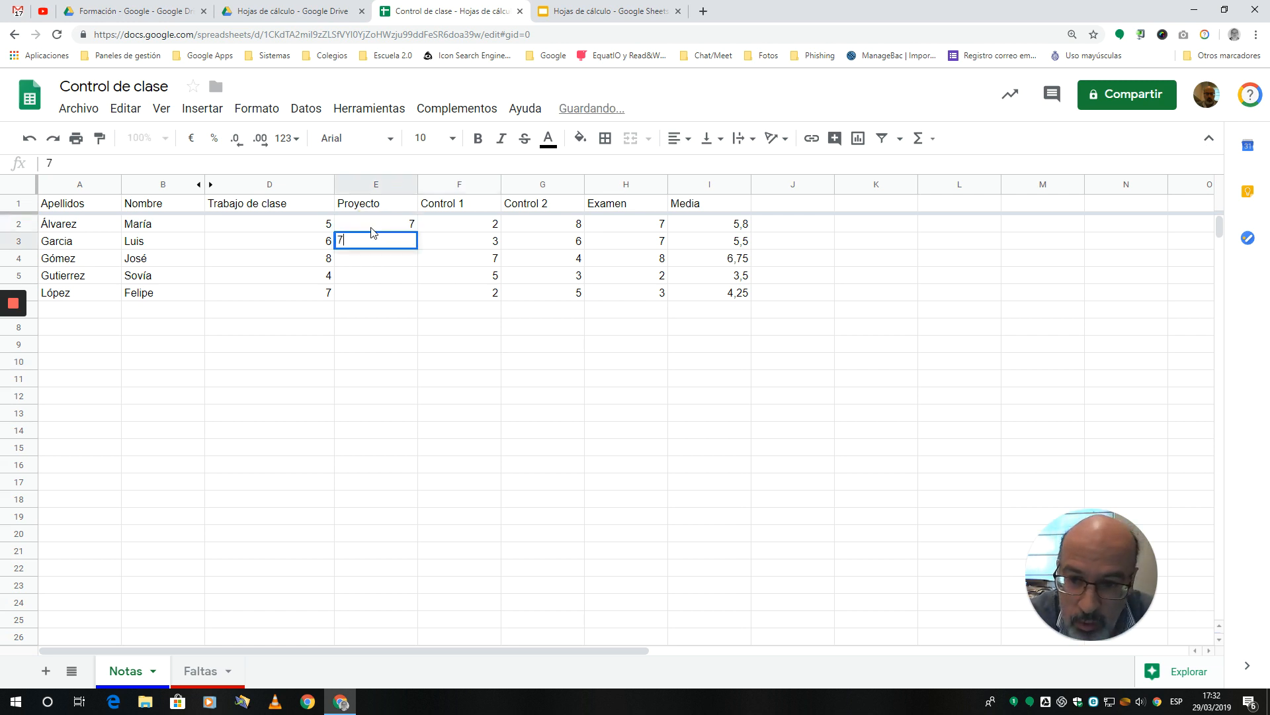
{"action": "key", "text": "Return"}
{"action": "type", "text": "7"}
{"action": "key", "text": "Return"}
{"action": "type", "text": "8"}
{"action": "key", "text": "Return"}
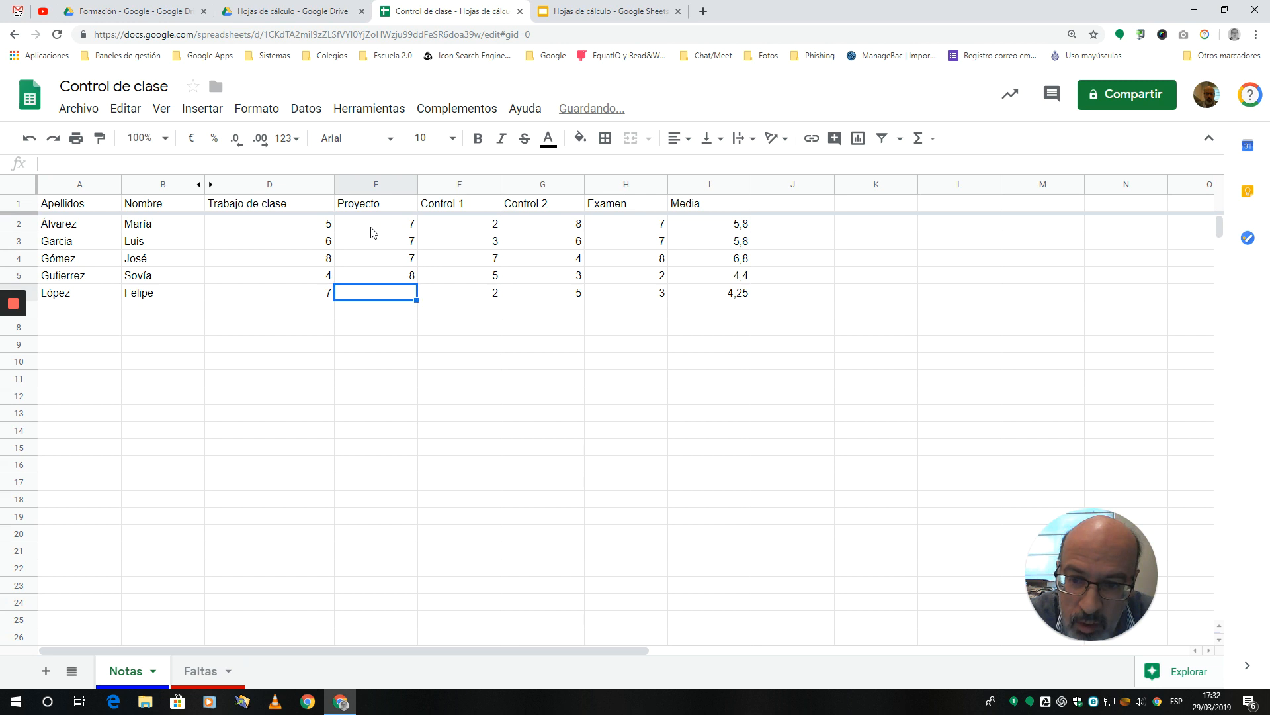
{"action": "type", "text": "7"}
{"action": "key", "text": "Return"}
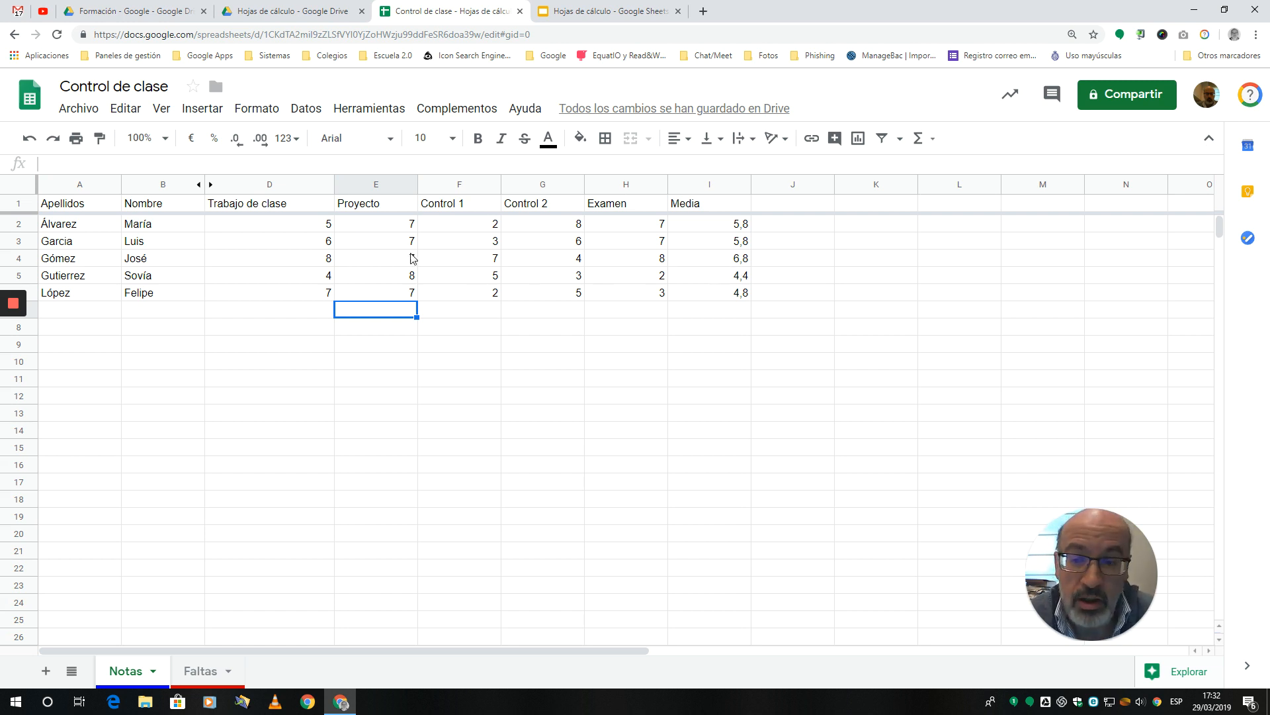
Step: Start a conditional formatting rule for the grades and averages in D2:I6
{"action": "left_click_drag", "start_coordinate": [266, 225], "coordinate": [663, 297]}
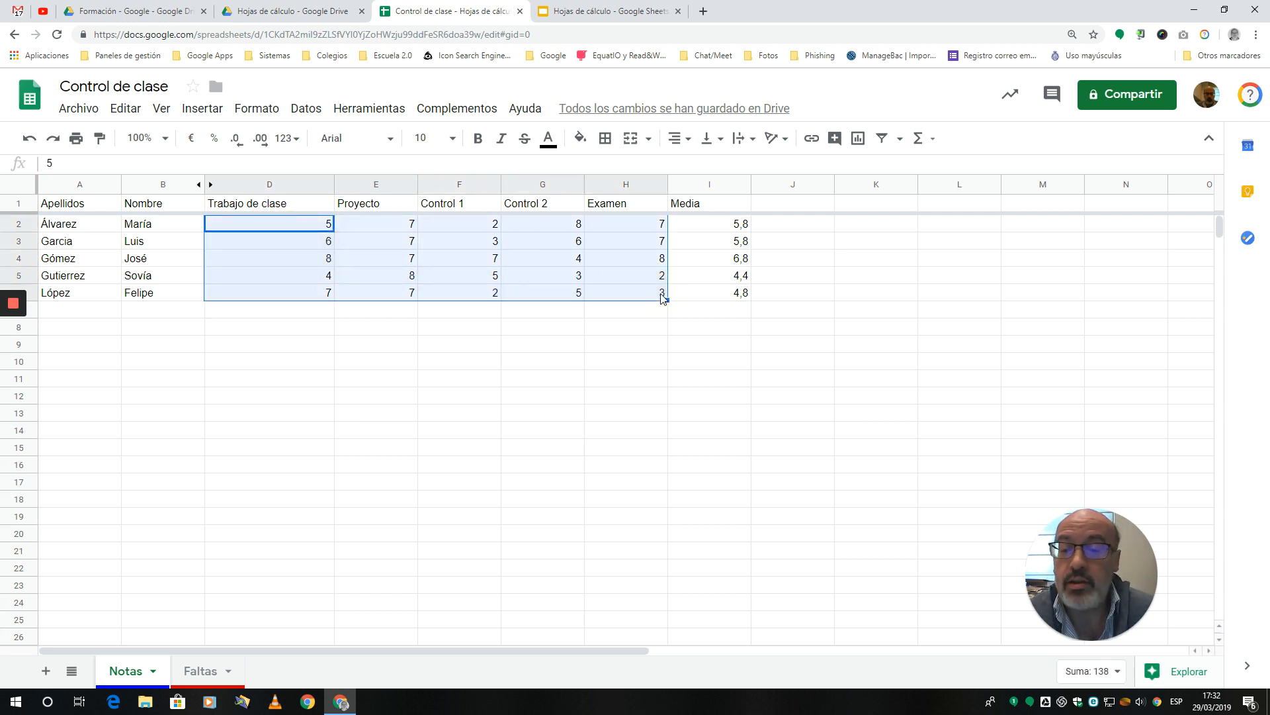
{"action": "left_click", "coordinate": [554, 379]}
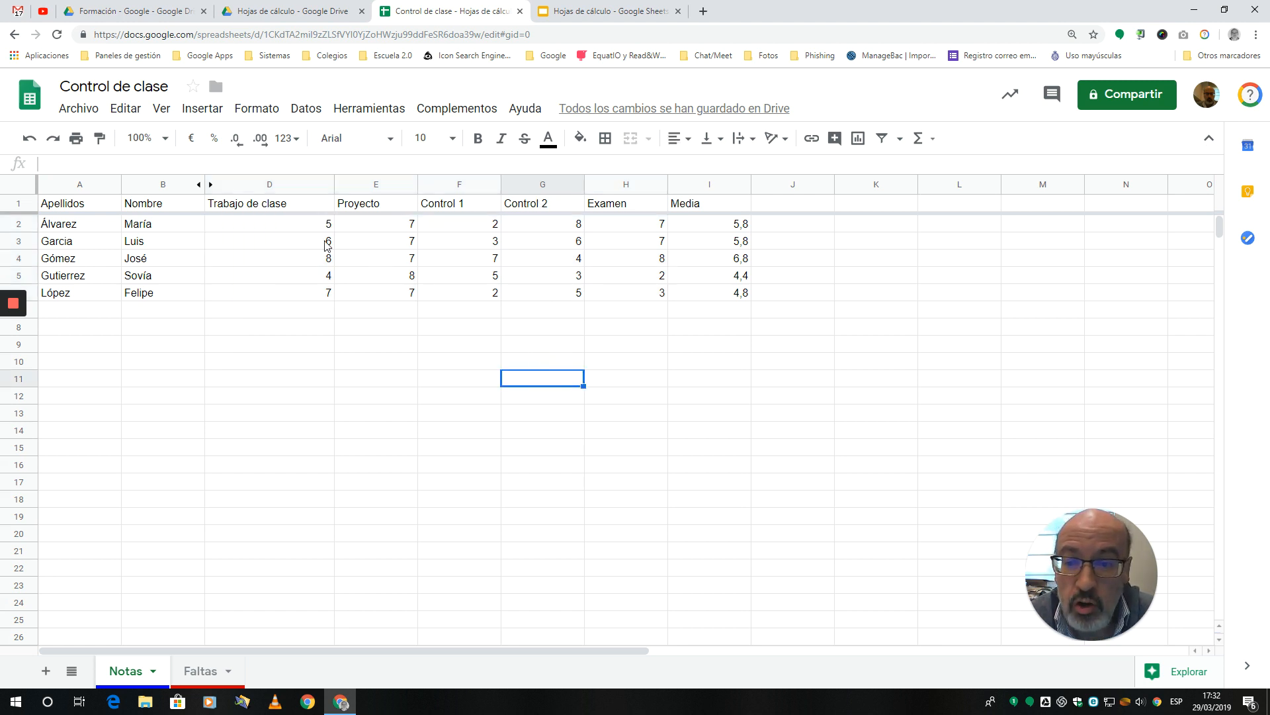
{"action": "left_click_drag", "start_coordinate": [294, 228], "coordinate": [739, 303]}
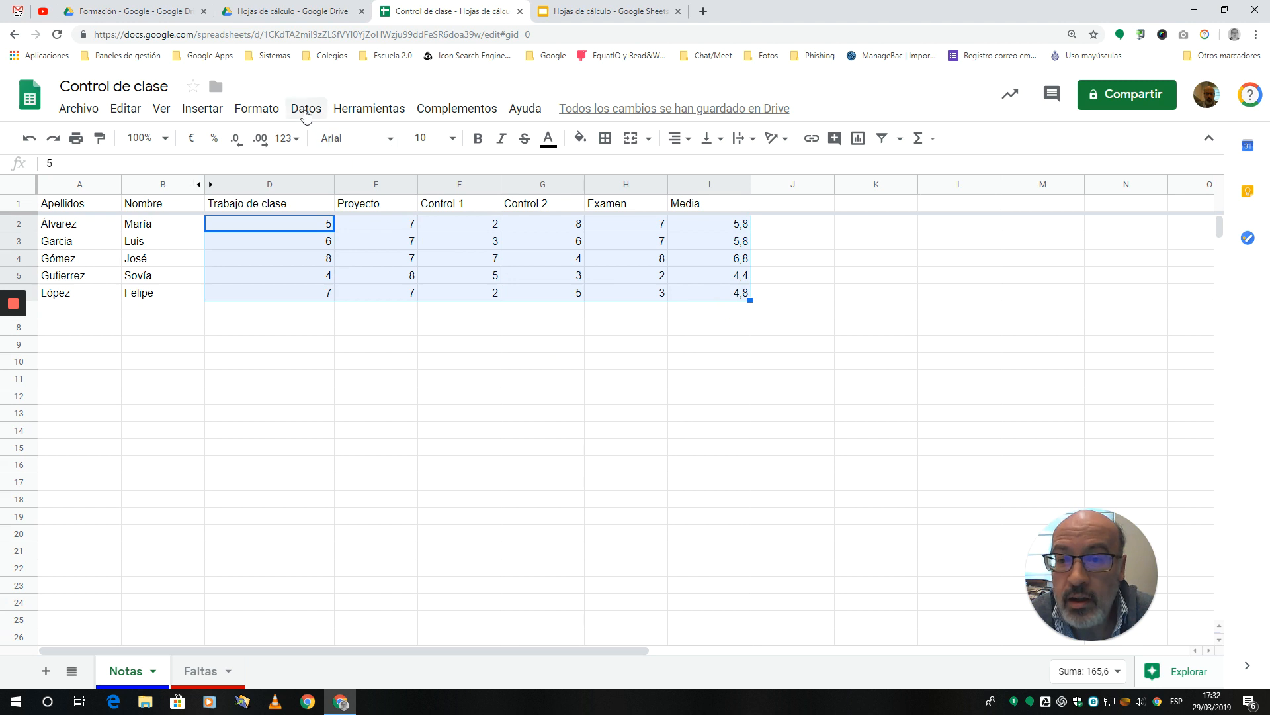
{"action": "left_click", "coordinate": [258, 109]}
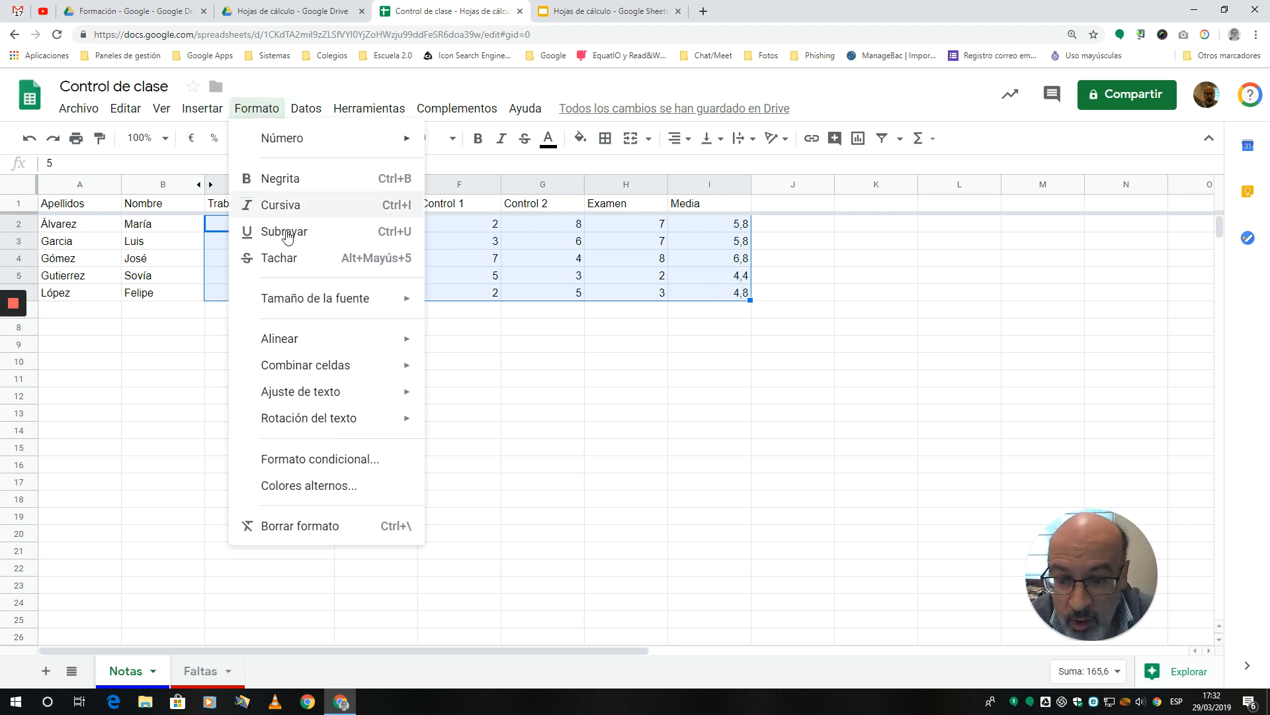
{"action": "left_click", "coordinate": [349, 461]}
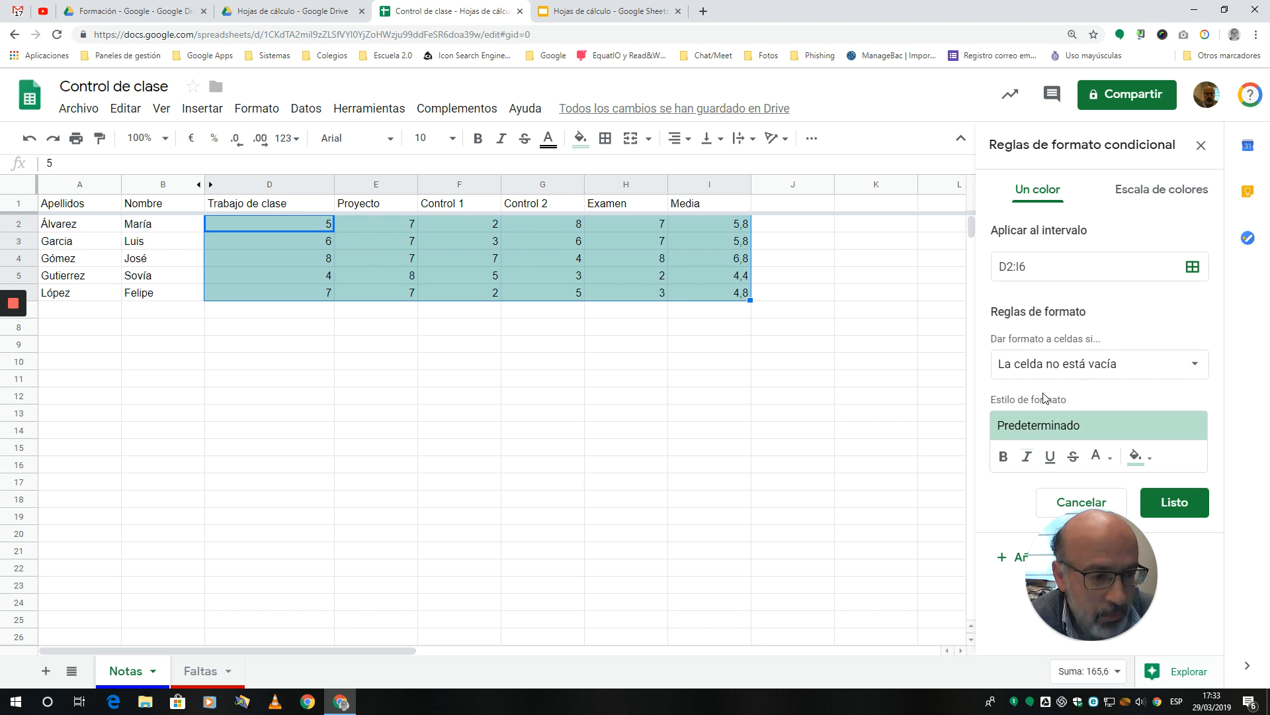
Step: Set the formatting rule's condition to values less than 5 (Menor que)
{"action": "left_click", "coordinate": [1195, 368]}
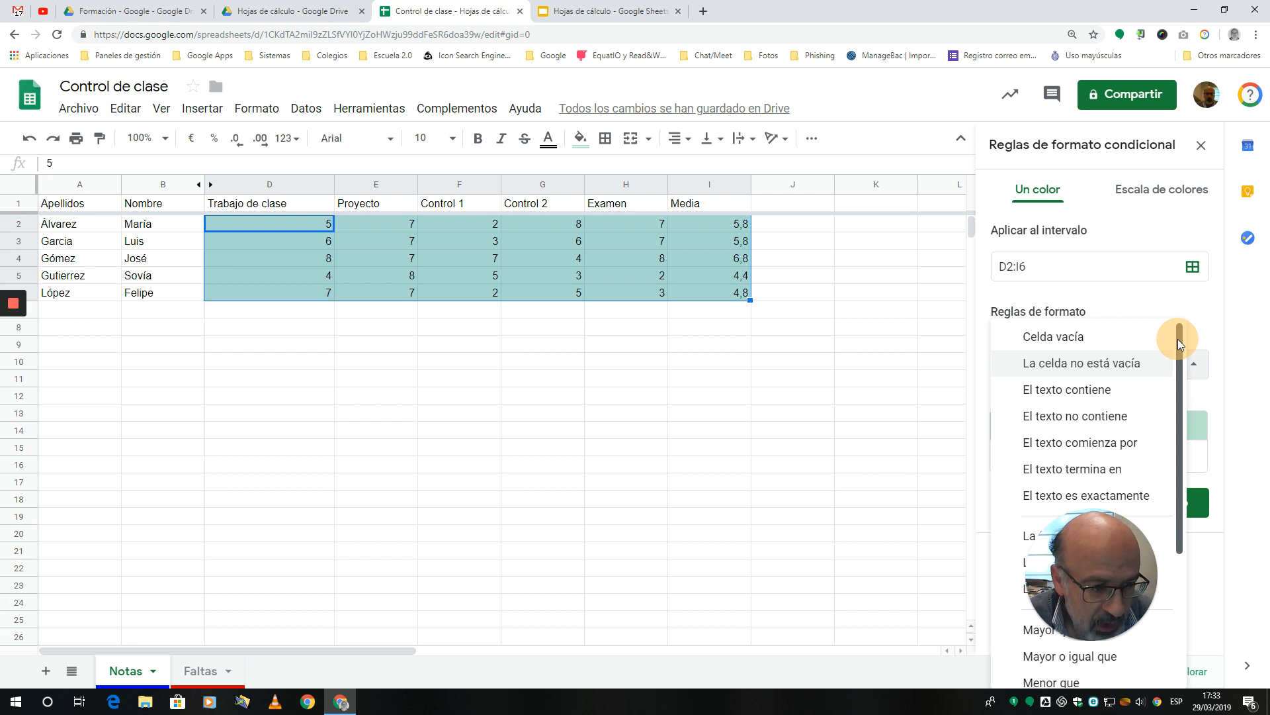
{"action": "left_click_drag", "start_coordinate": [1178, 339], "coordinate": [1185, 494]}
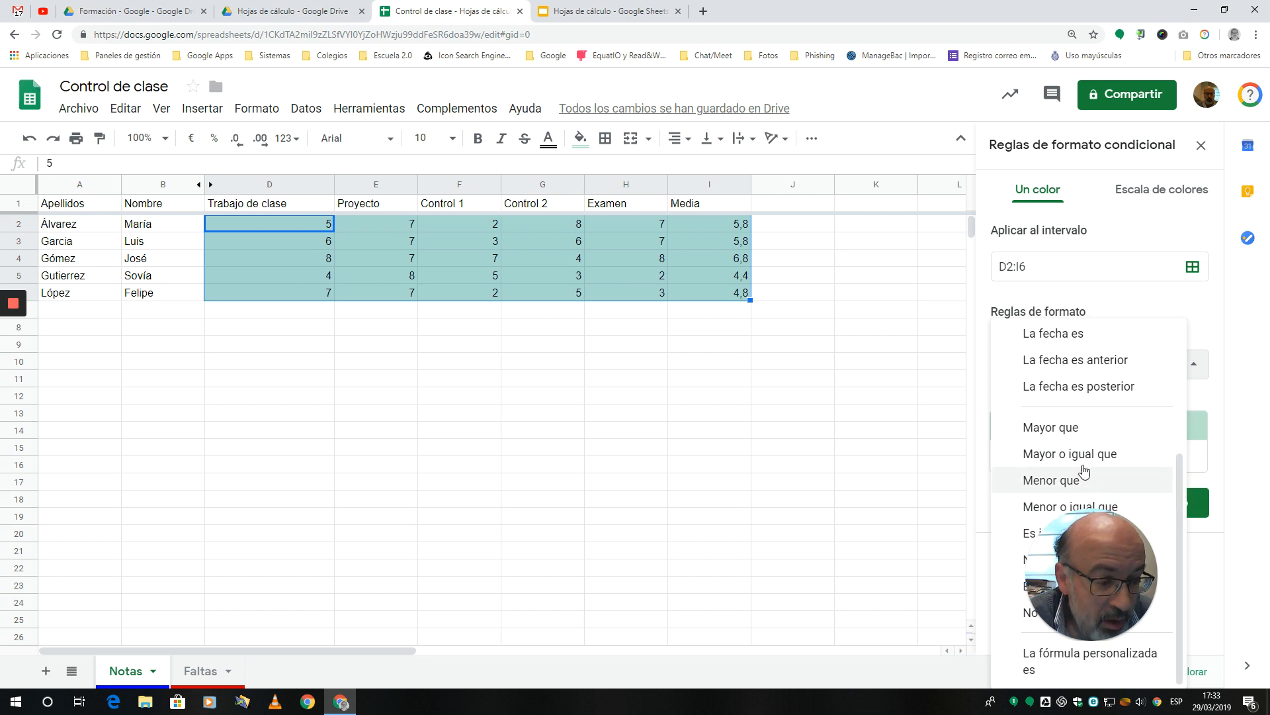
{"action": "left_click", "coordinate": [1040, 508]}
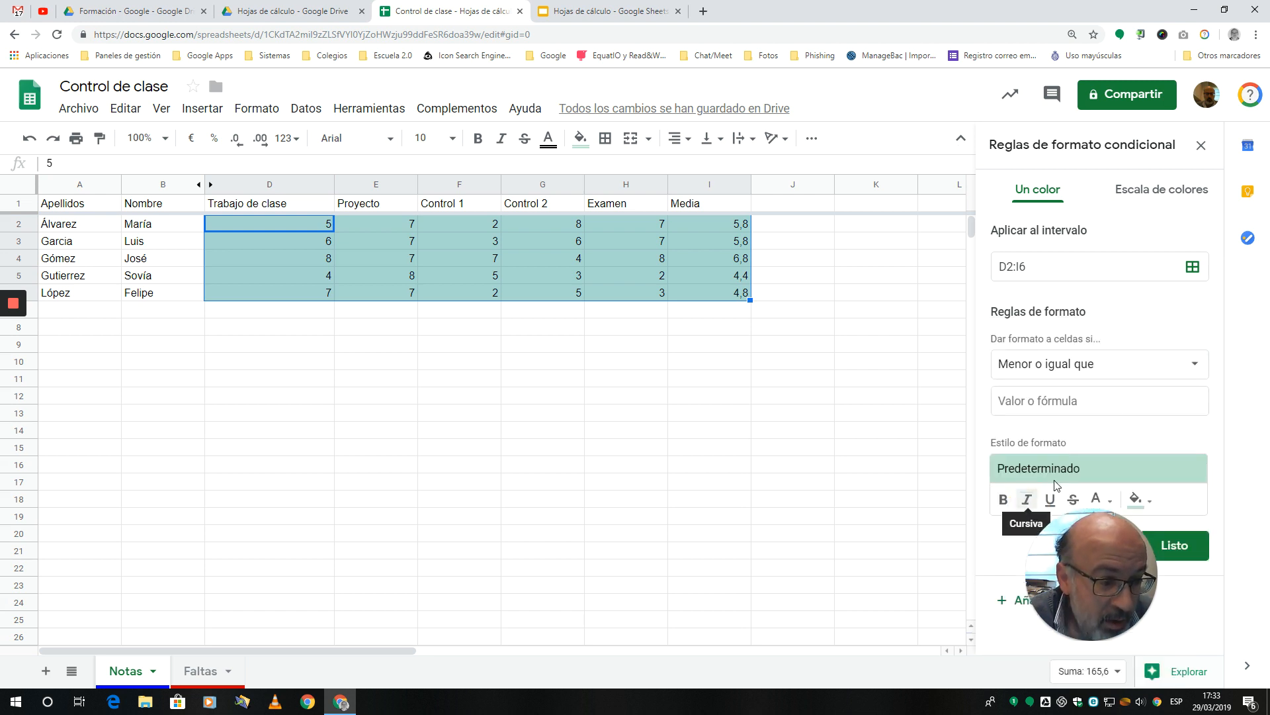
{"action": "left_click", "coordinate": [1015, 402]}
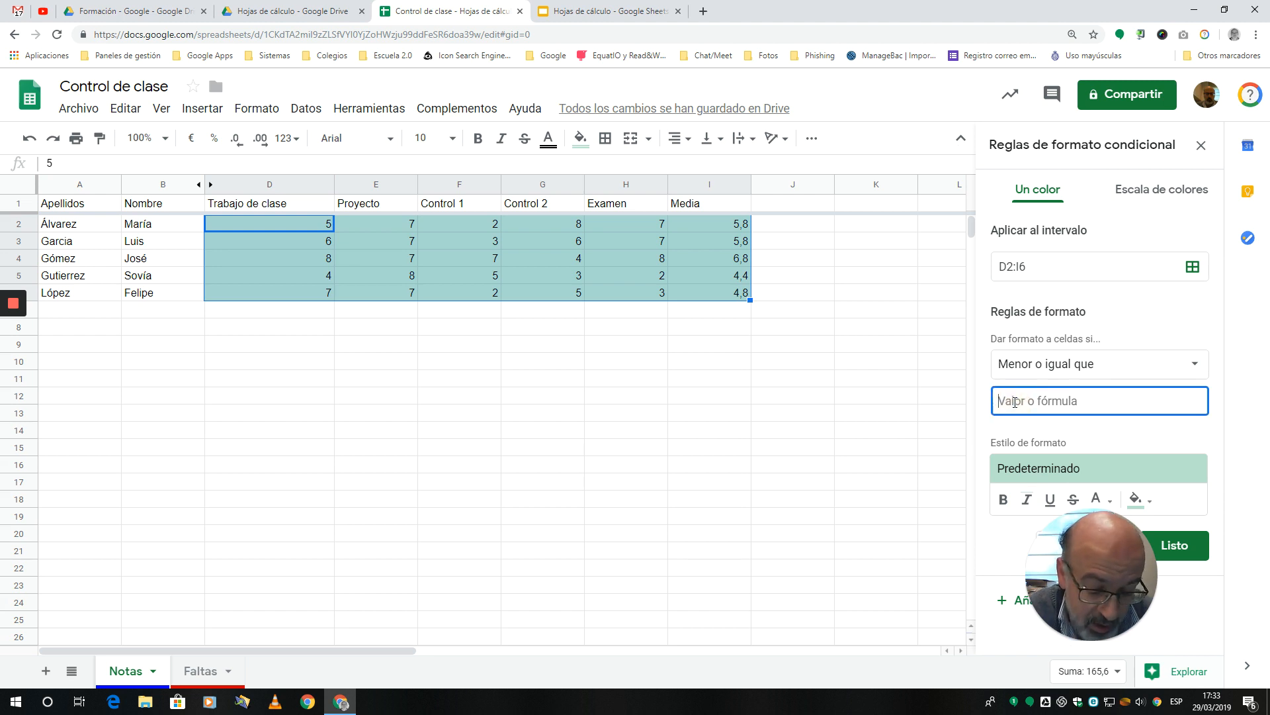
{"action": "type", "text": "5"}
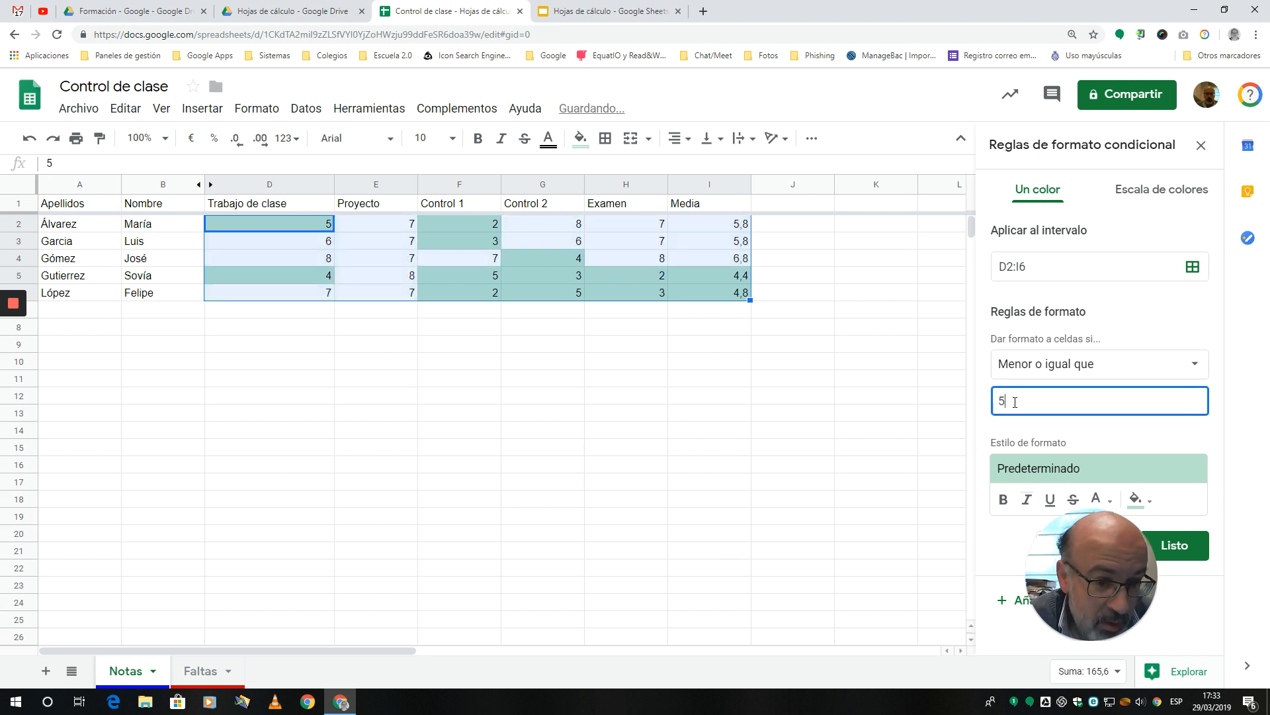
{"action": "left_click", "coordinate": [1191, 371]}
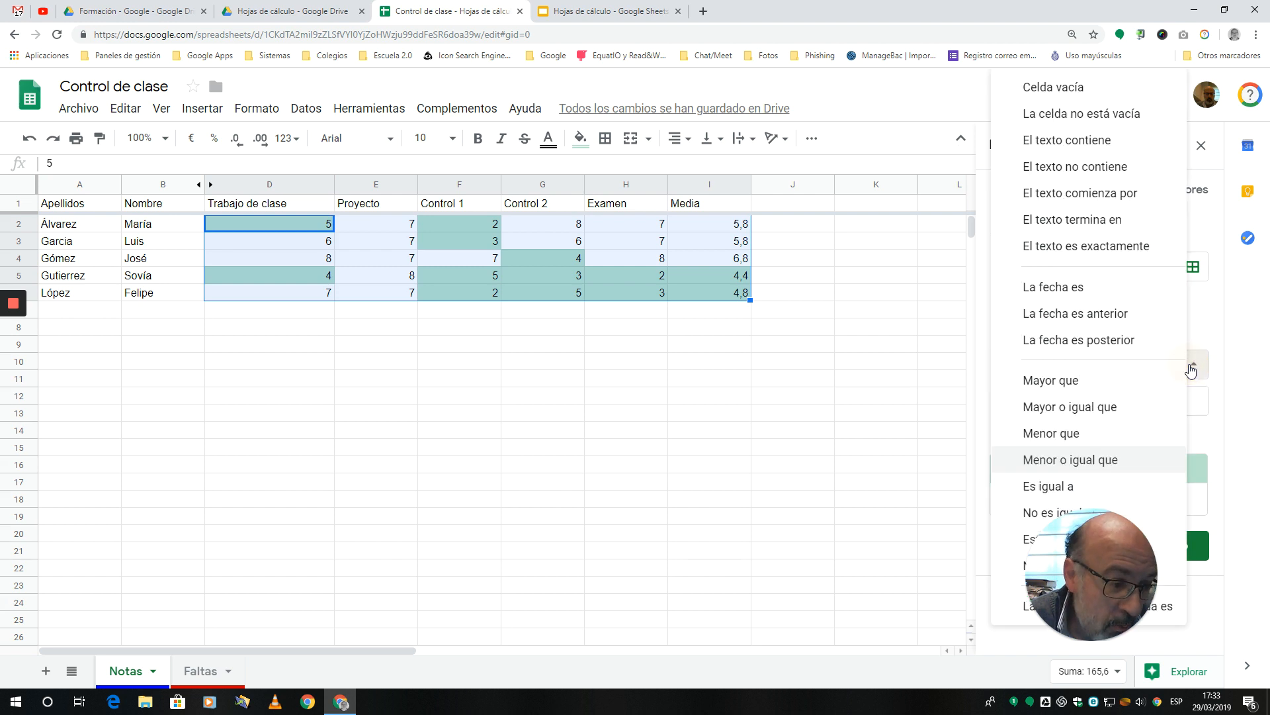
{"action": "left_click", "coordinate": [1072, 433]}
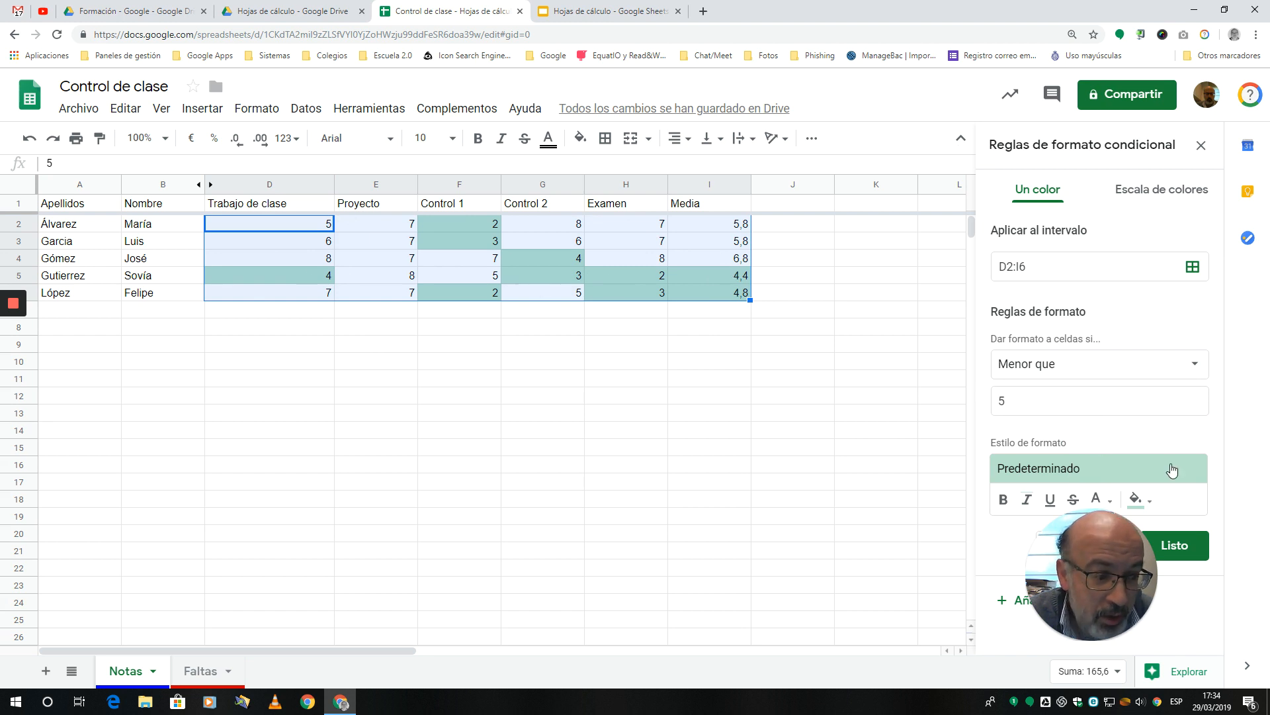
Step: Give the rule a white fill with bold red text and save it
{"action": "left_click_drag", "start_coordinate": [1117, 534], "coordinate": [862, 550]}
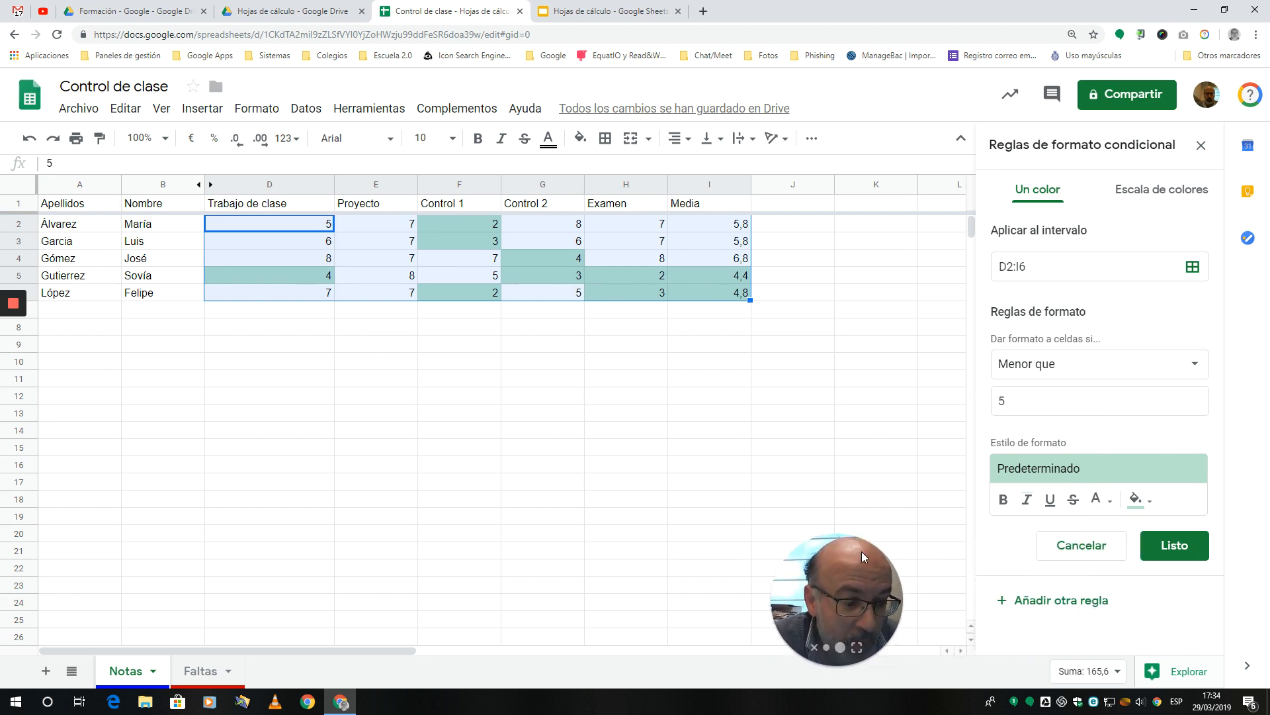
{"action": "left_click", "coordinate": [1152, 506]}
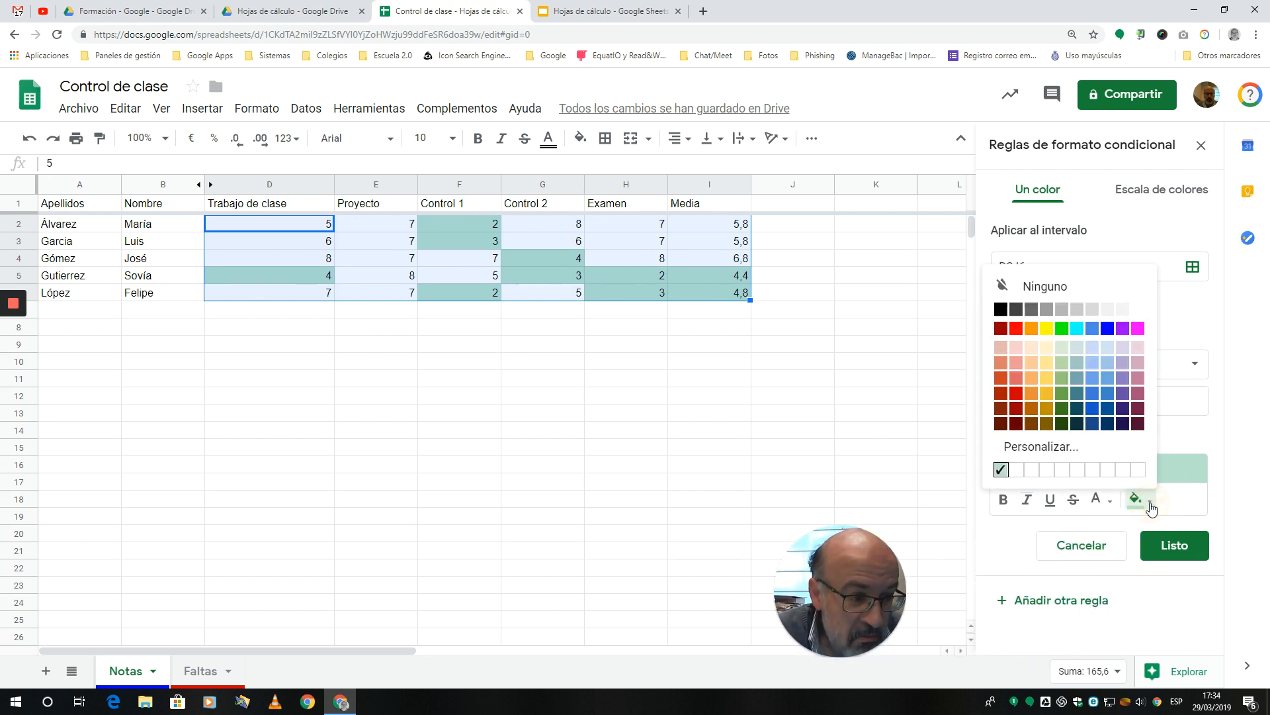
{"action": "left_click", "coordinate": [1137, 318]}
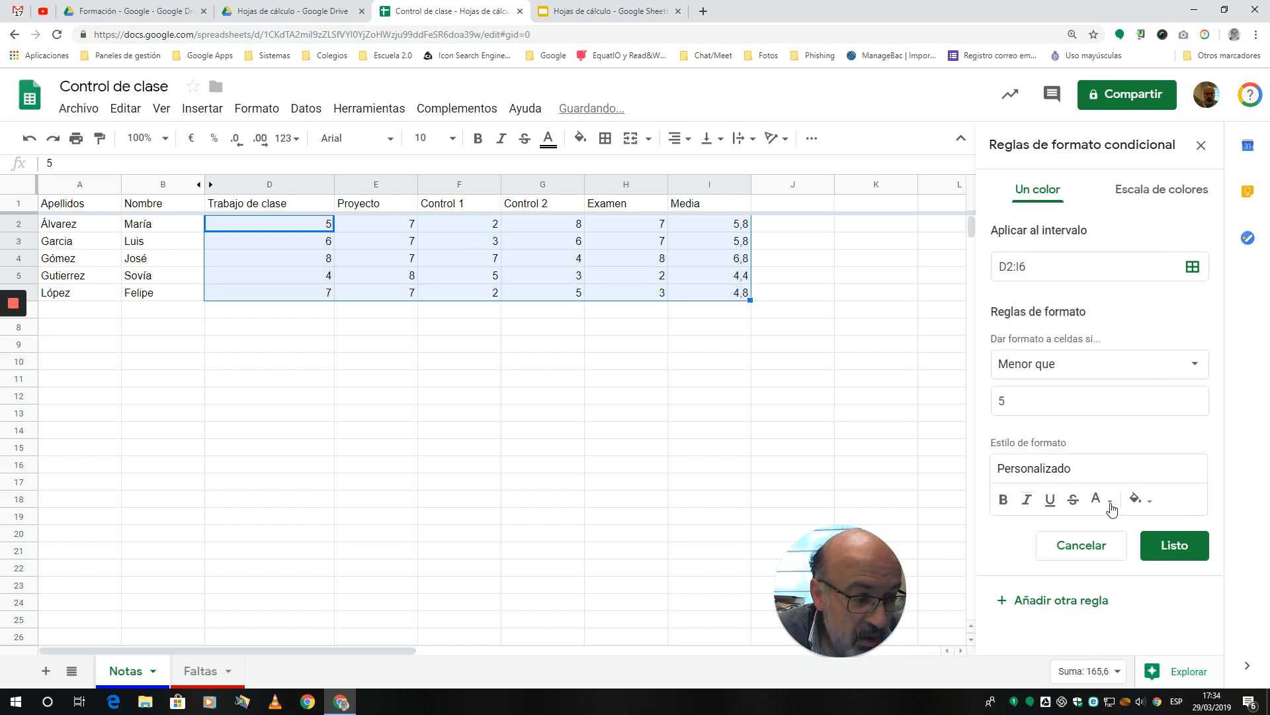
{"action": "left_click", "coordinate": [1102, 501]}
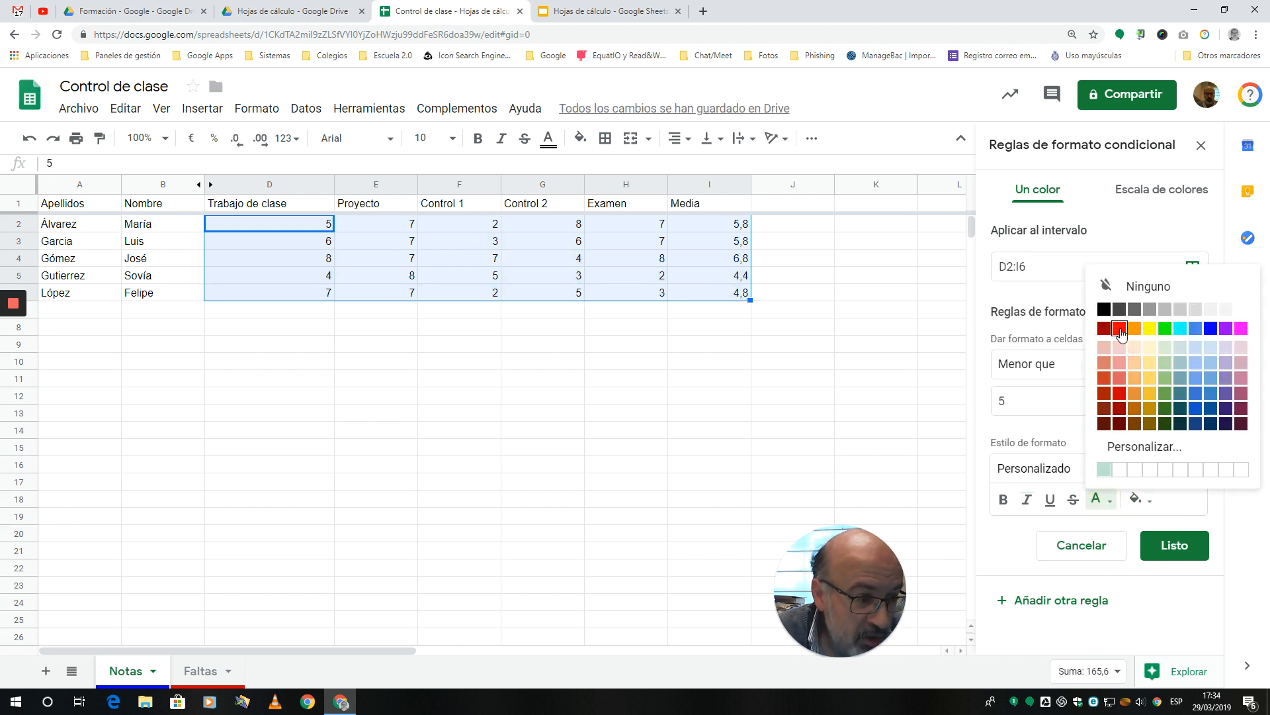
{"action": "left_click", "coordinate": [1119, 328]}
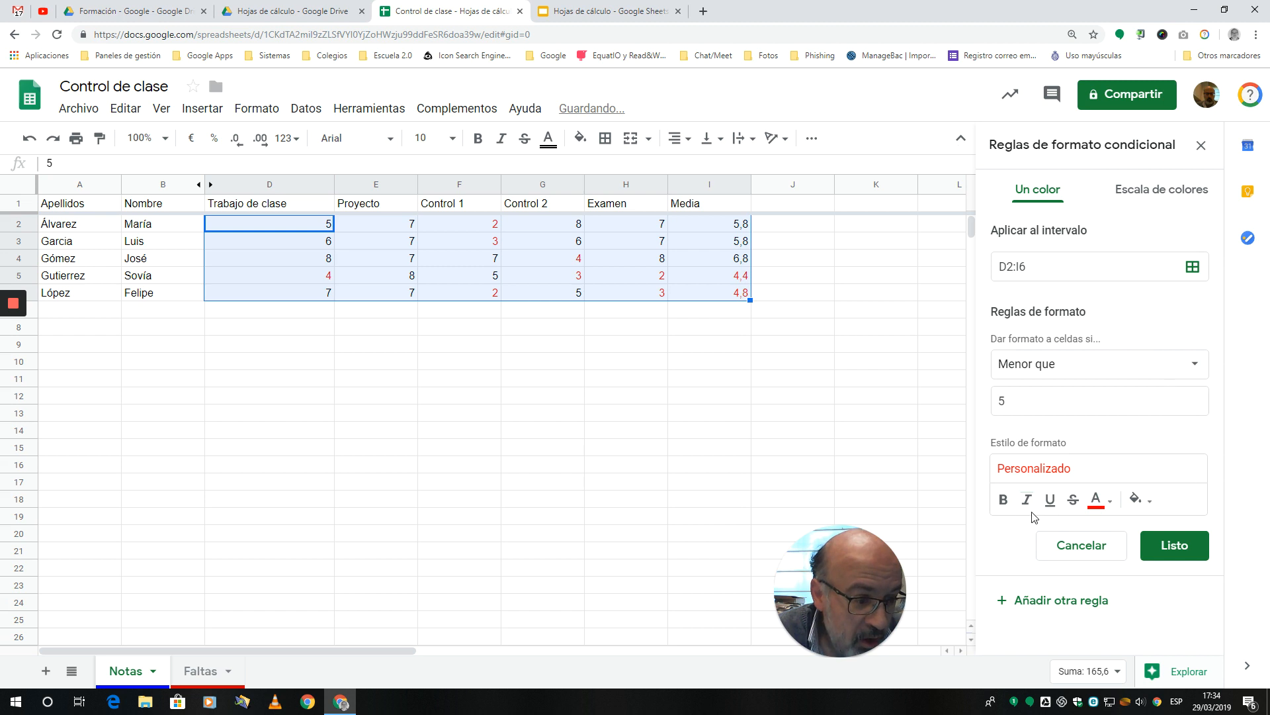
{"action": "left_click", "coordinate": [1003, 499]}
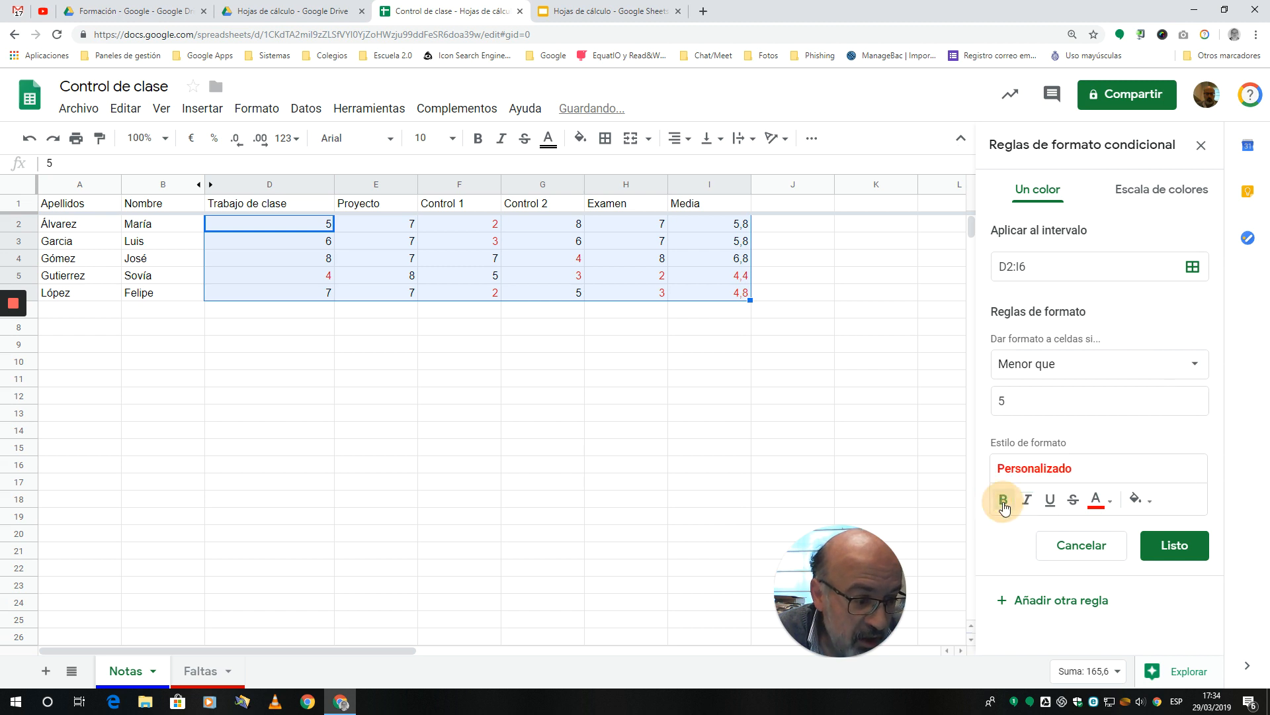
{"action": "left_click", "coordinate": [1175, 545]}
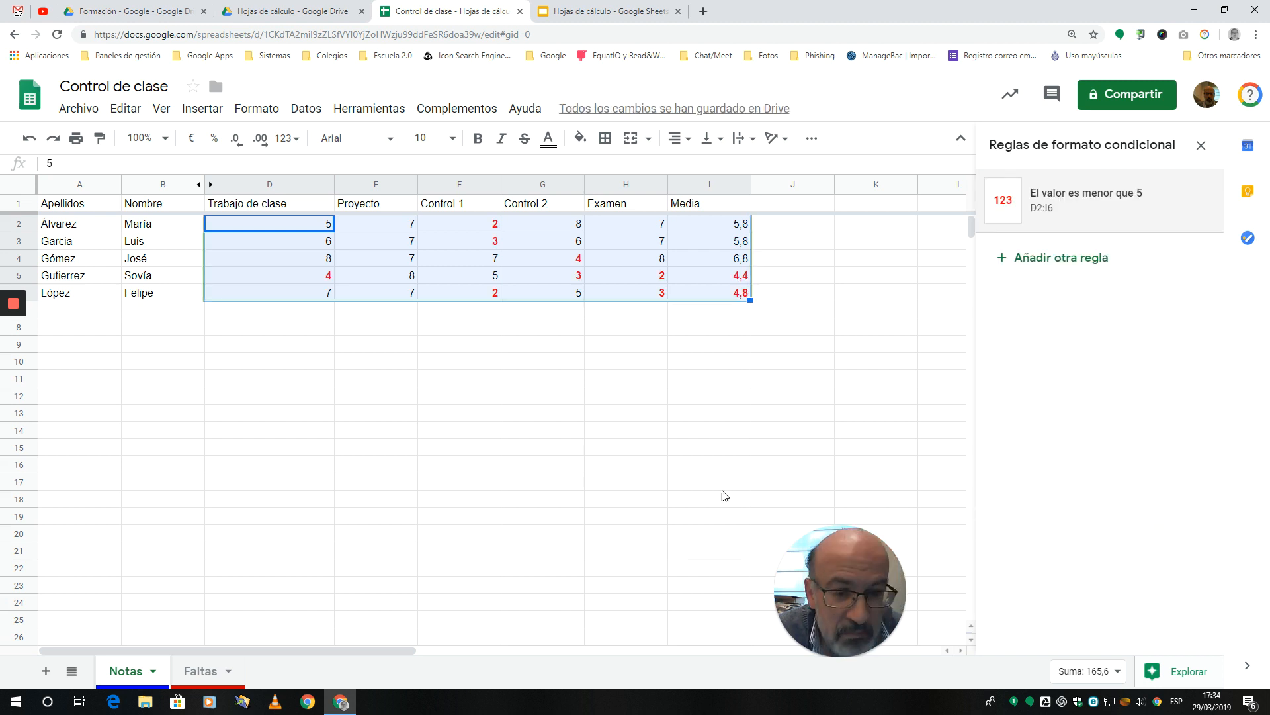
{"action": "left_click", "coordinate": [577, 449]}
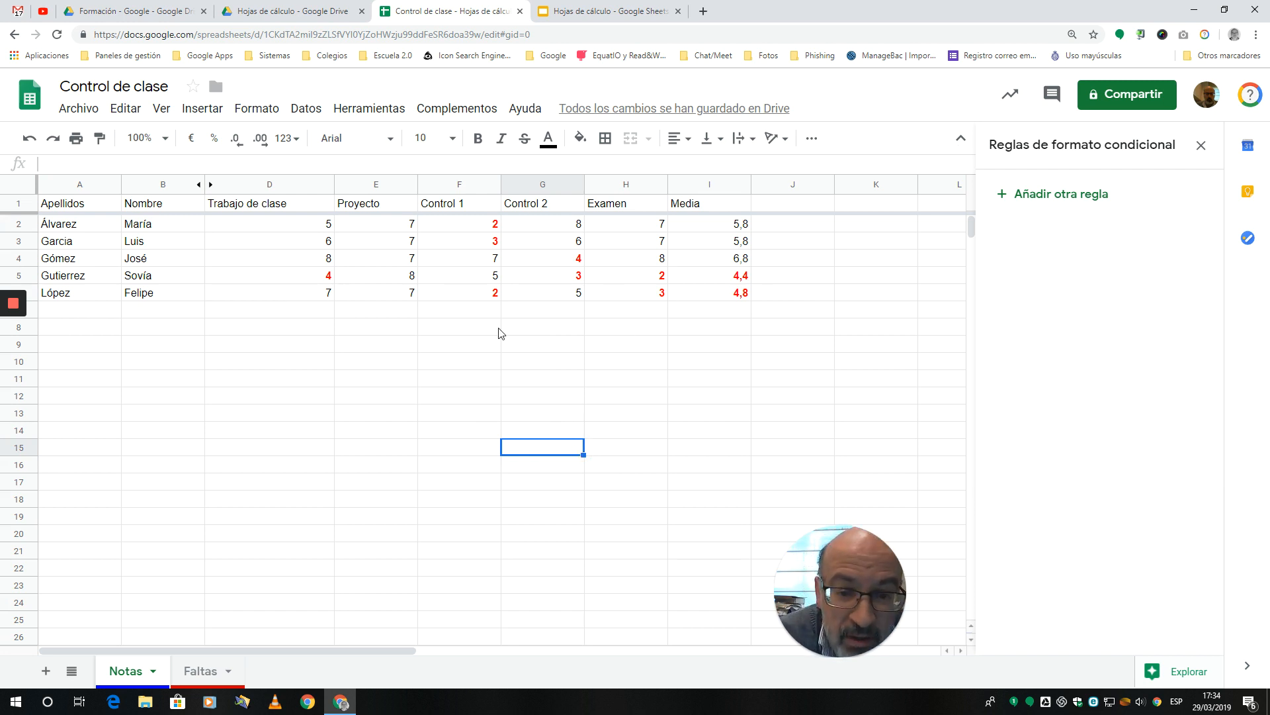
Step: Change the Control 2 grade in G5 to 6 and check its average in I5, undoing and redoing the change once
{"action": "left_click", "coordinate": [570, 278]}
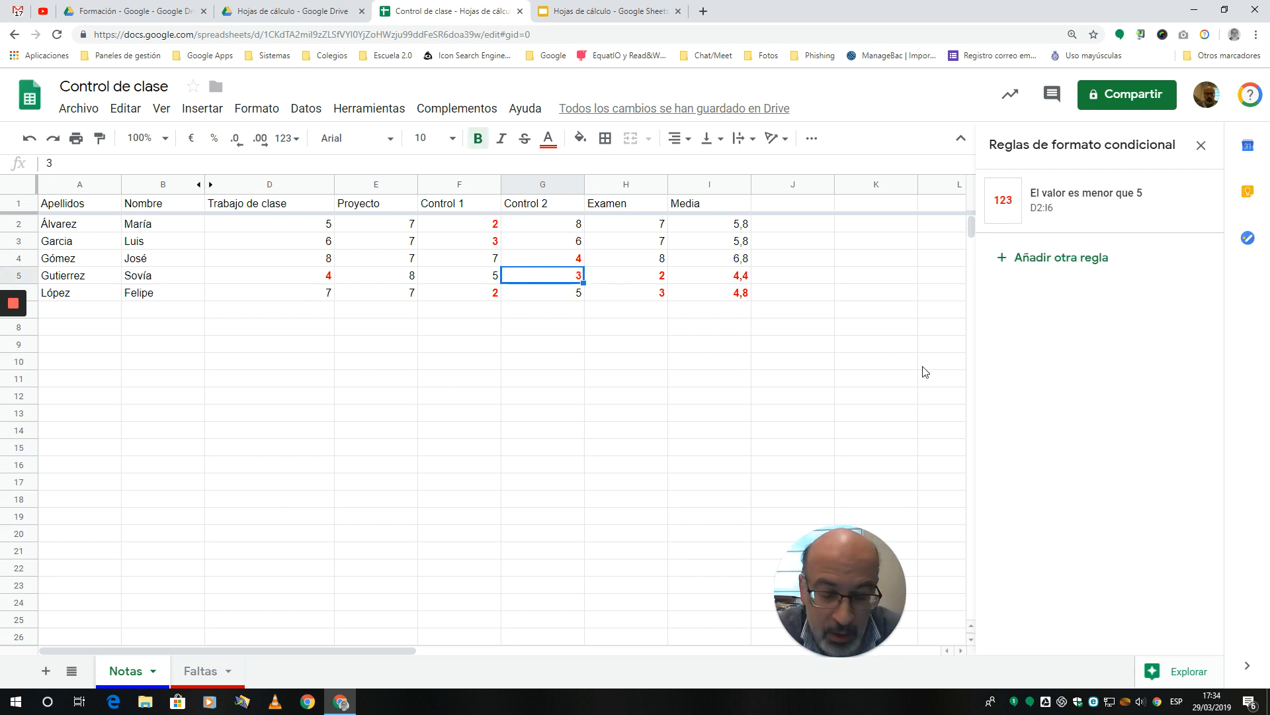
{"action": "type", "text": "6"}
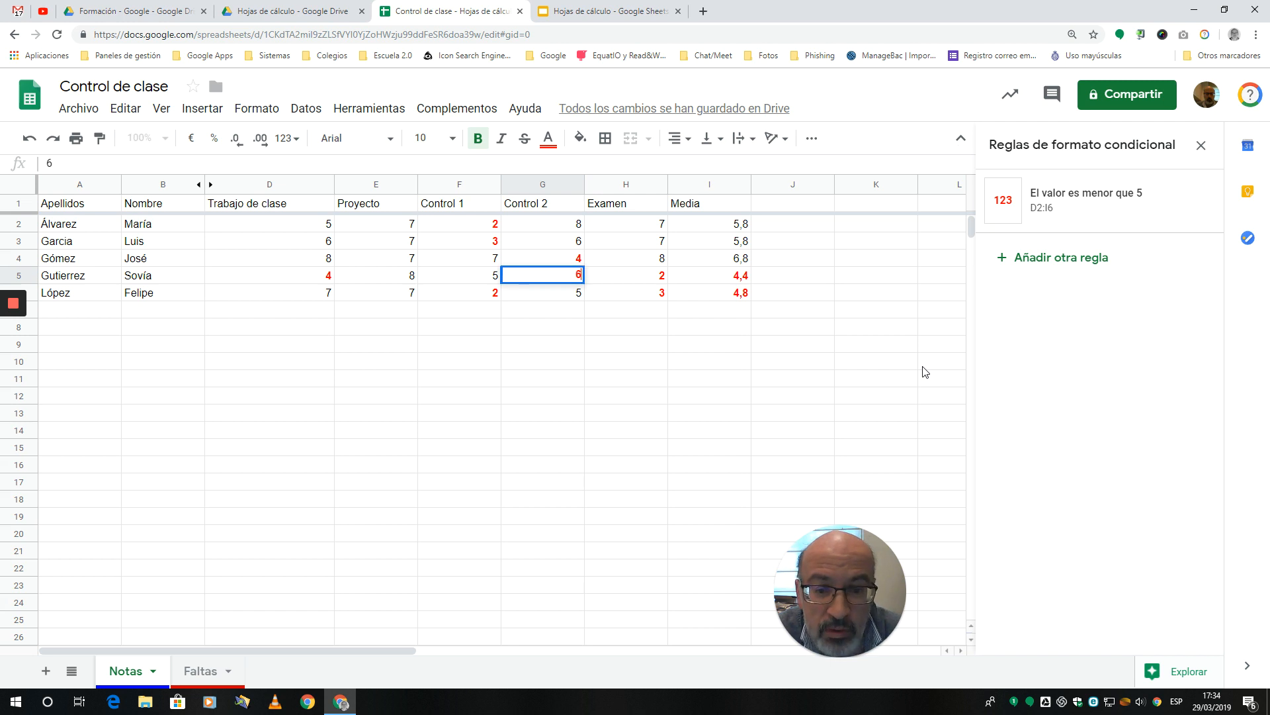
{"action": "key", "text": "Return"}
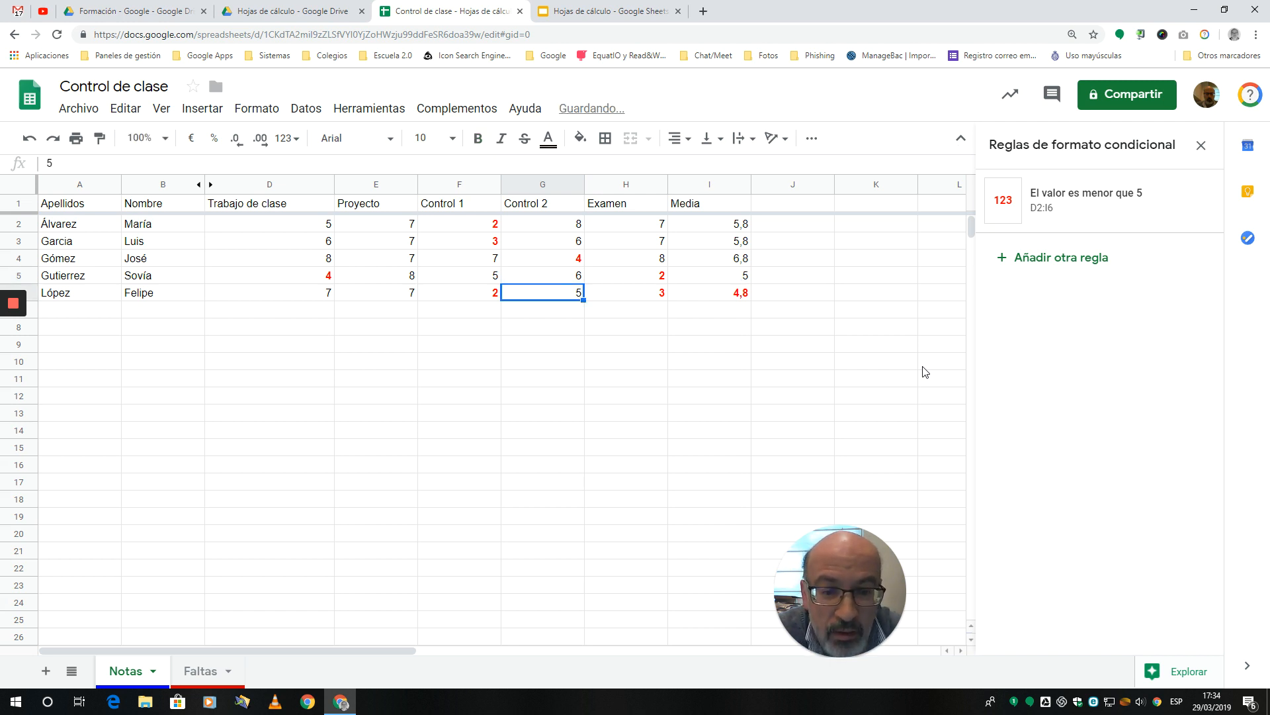
{"action": "left_click", "coordinate": [742, 279]}
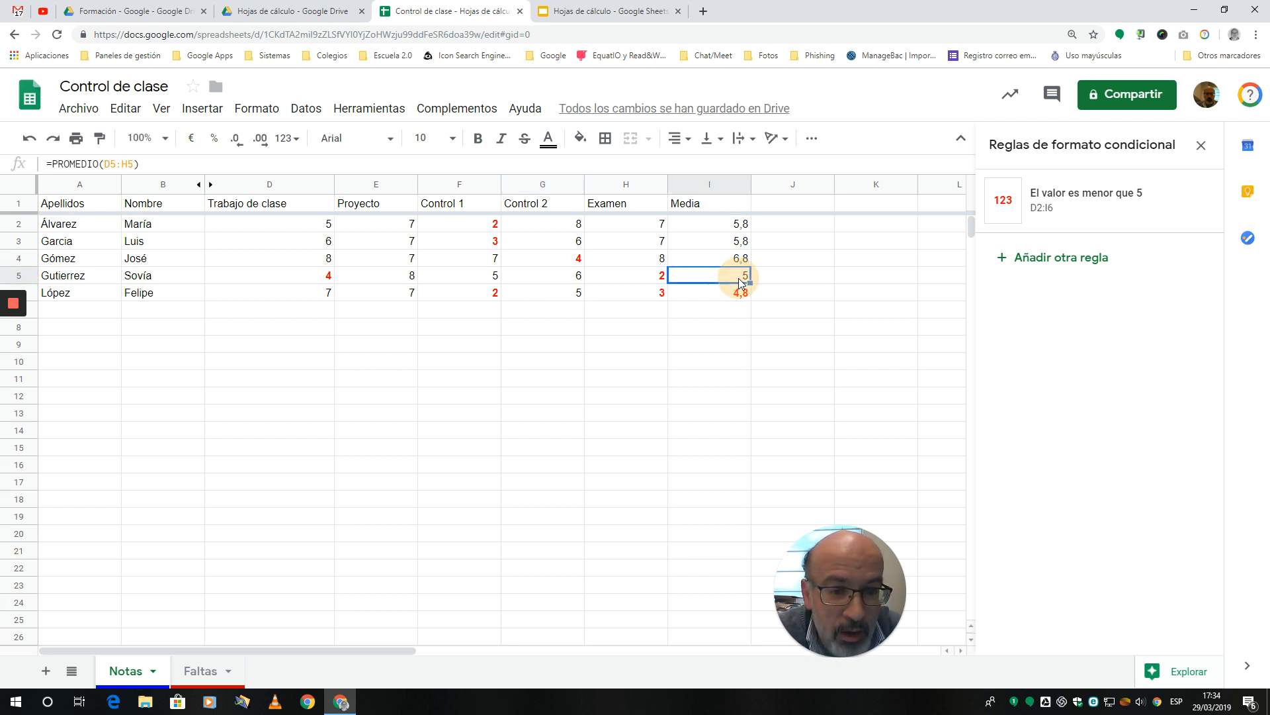
{"action": "left_click", "coordinate": [25, 140]}
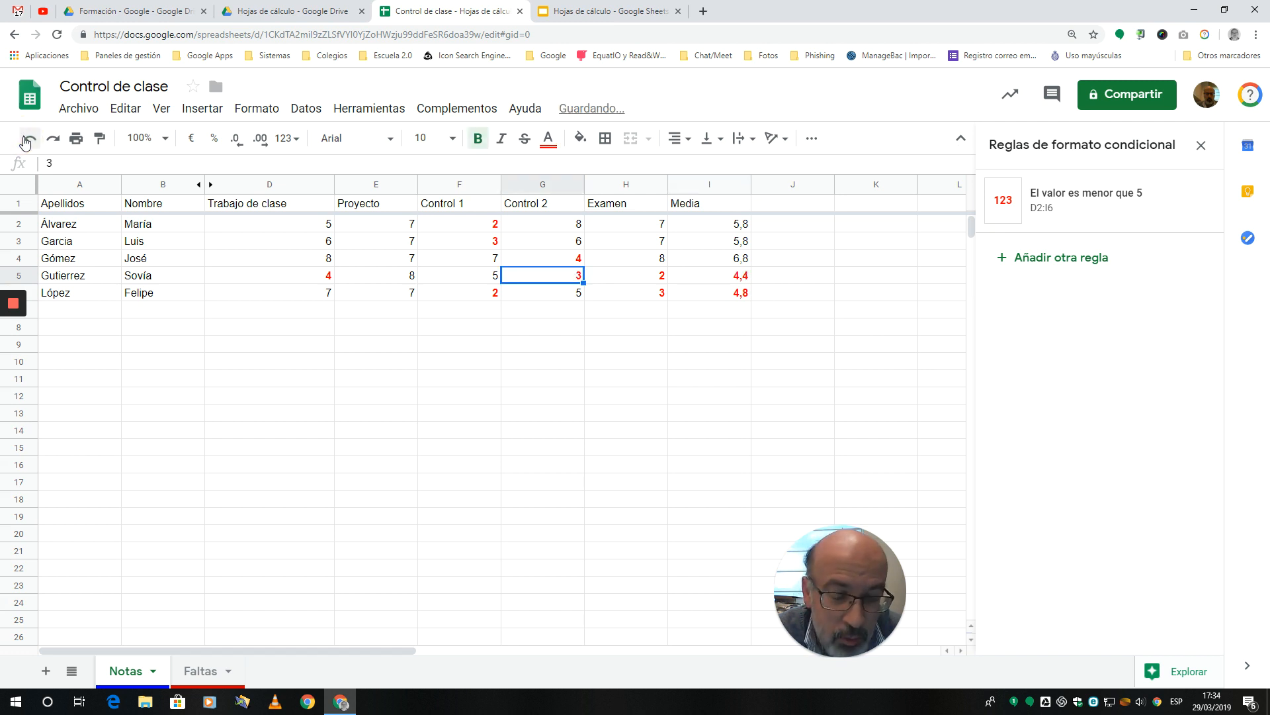
{"action": "left_click", "coordinate": [56, 141]}
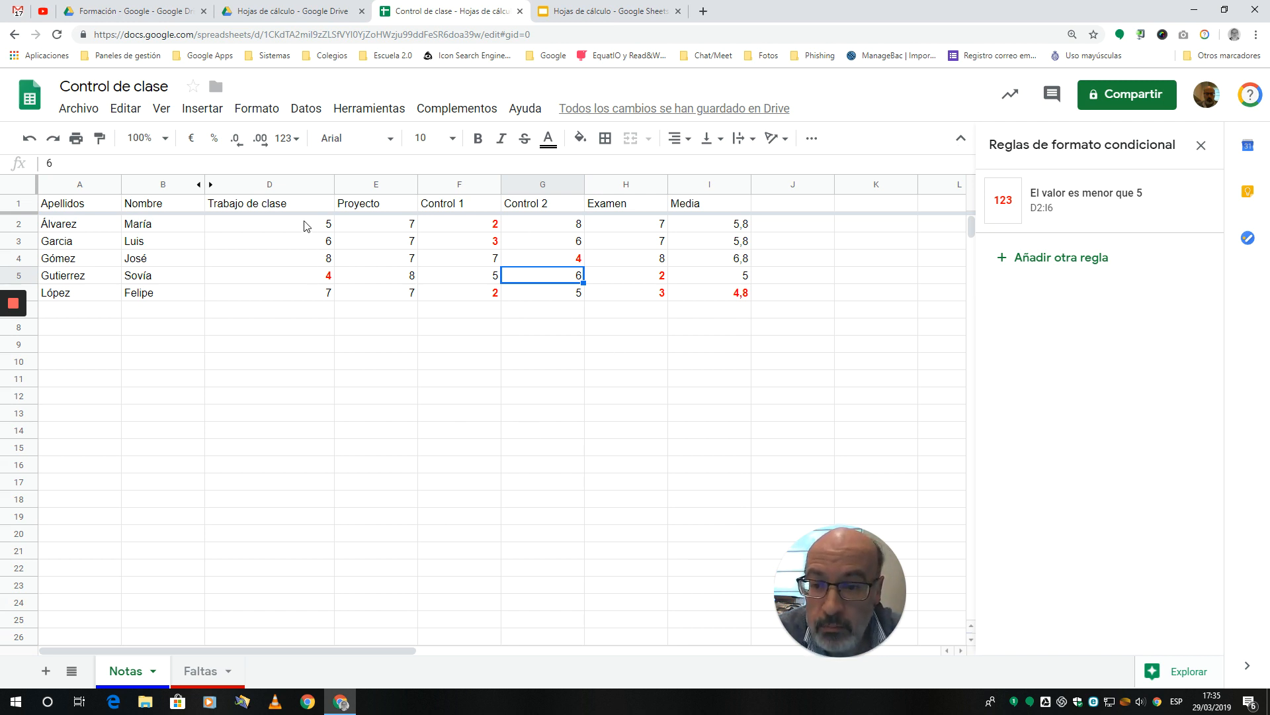
Step: Clear the grades in D2:H6 and open data validation for that range
{"action": "left_click_drag", "start_coordinate": [308, 222], "coordinate": [653, 293]}
{"action": "key", "text": "Delete"}
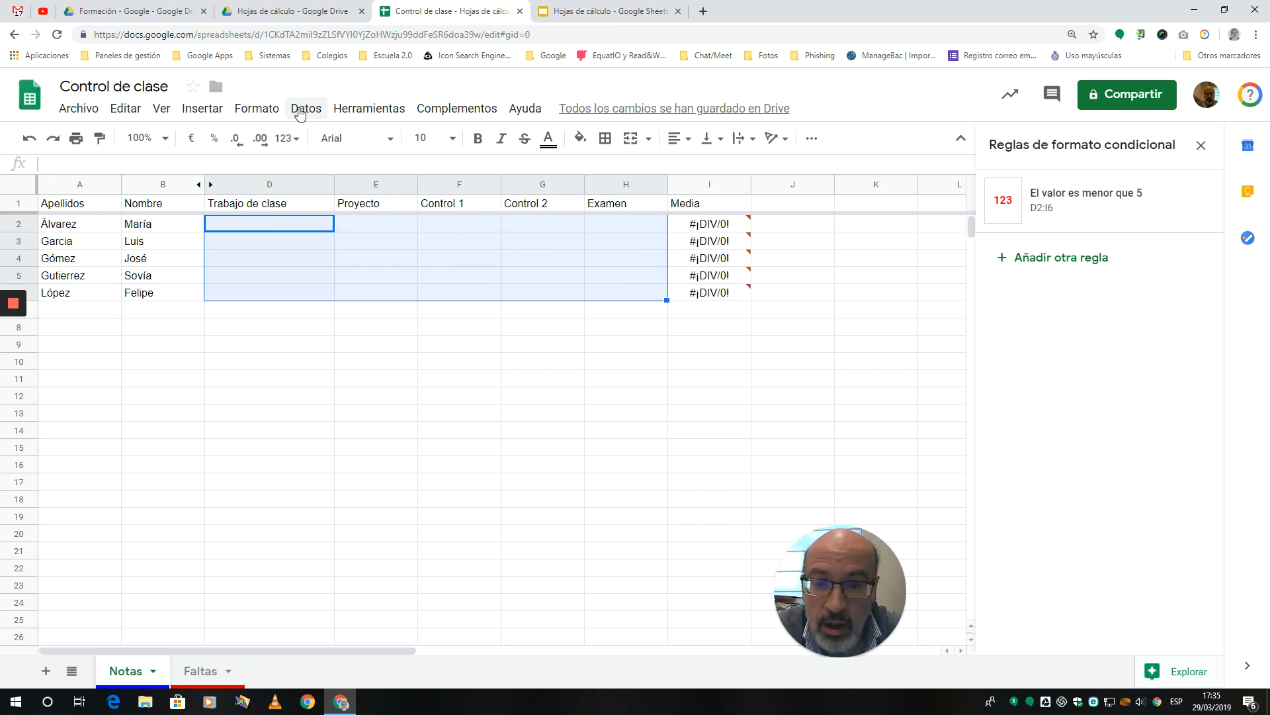
{"action": "left_click", "coordinate": [300, 112]}
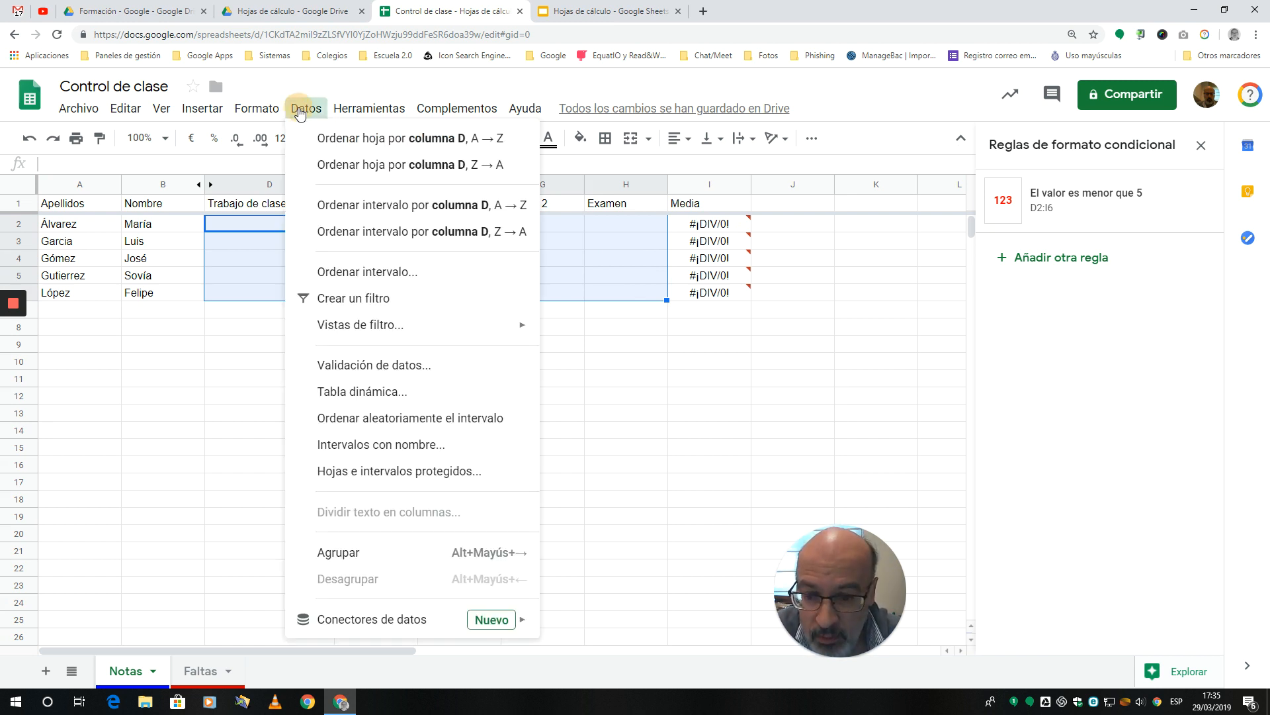
{"action": "left_click", "coordinate": [407, 366]}
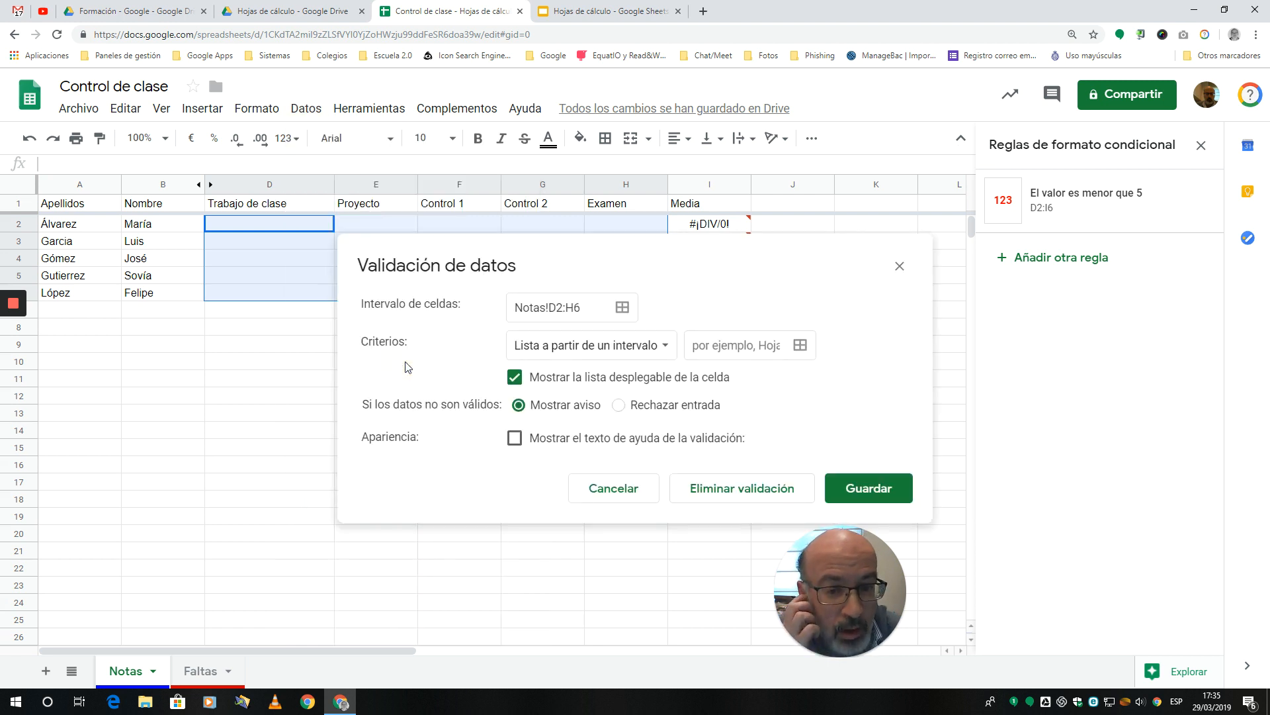
{"action": "left_click_drag", "start_coordinate": [632, 253], "coordinate": [641, 359]}
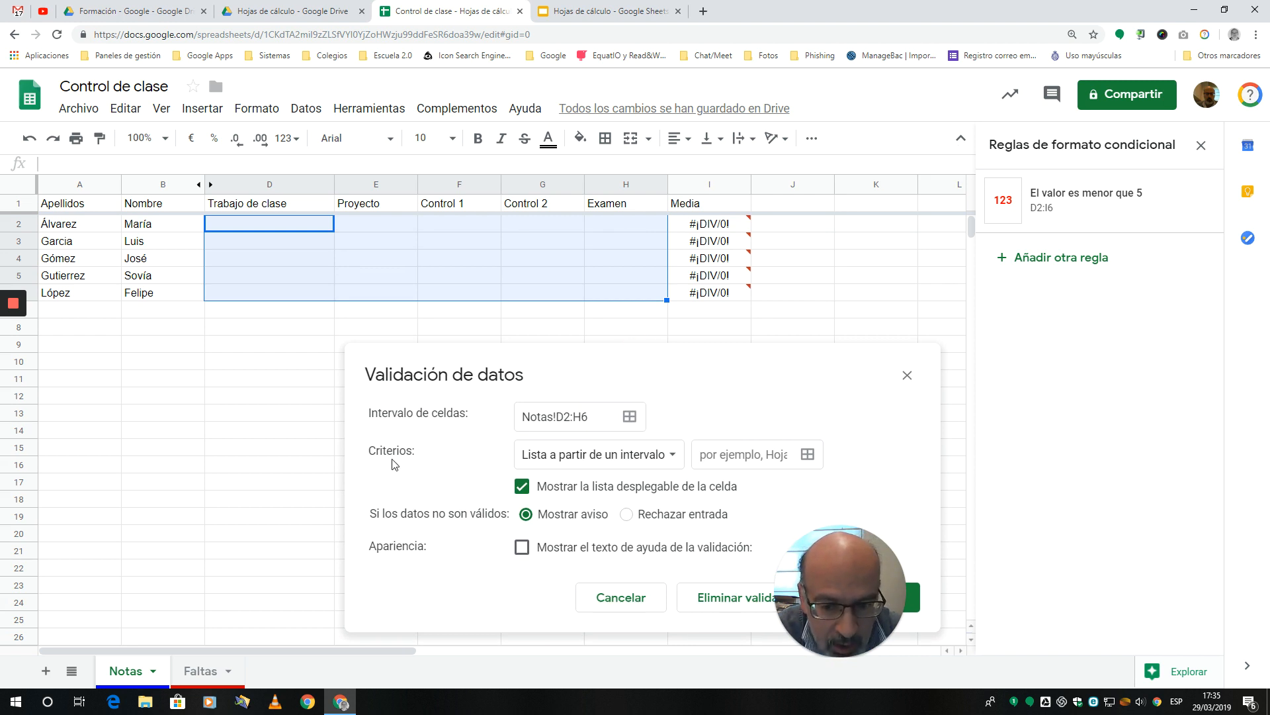
Step: Validate D2:H6 against a list of items (Lista de elementos) 1,2,3,4,5,6,7,8,9,10 and save the rule
{"action": "left_click", "coordinate": [673, 455]}
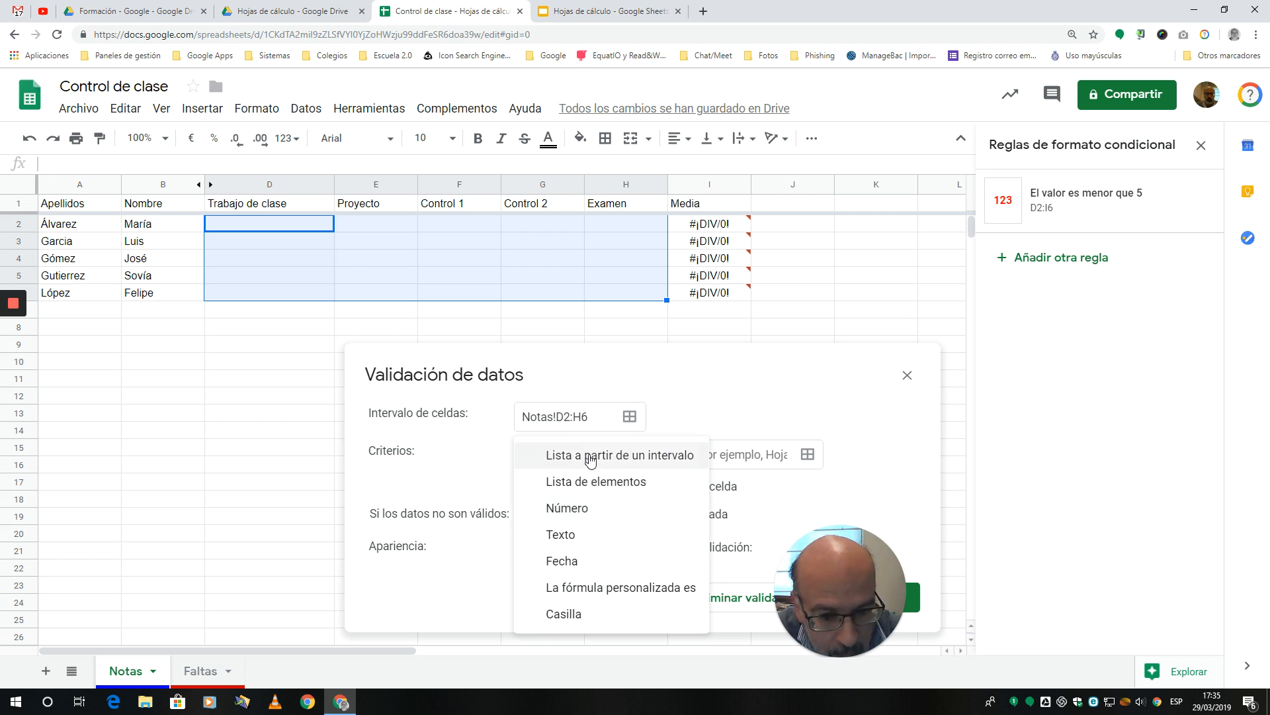
{"action": "left_click", "coordinate": [596, 482]}
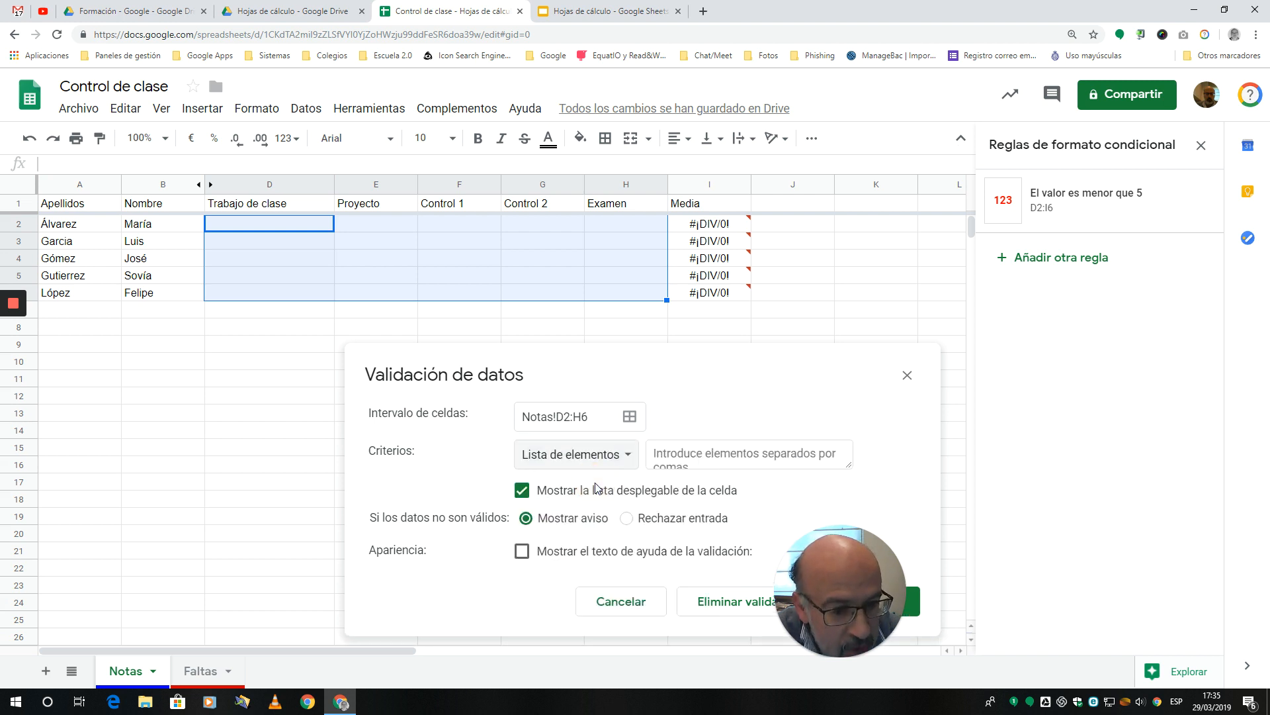
{"action": "left_click", "coordinate": [673, 457]}
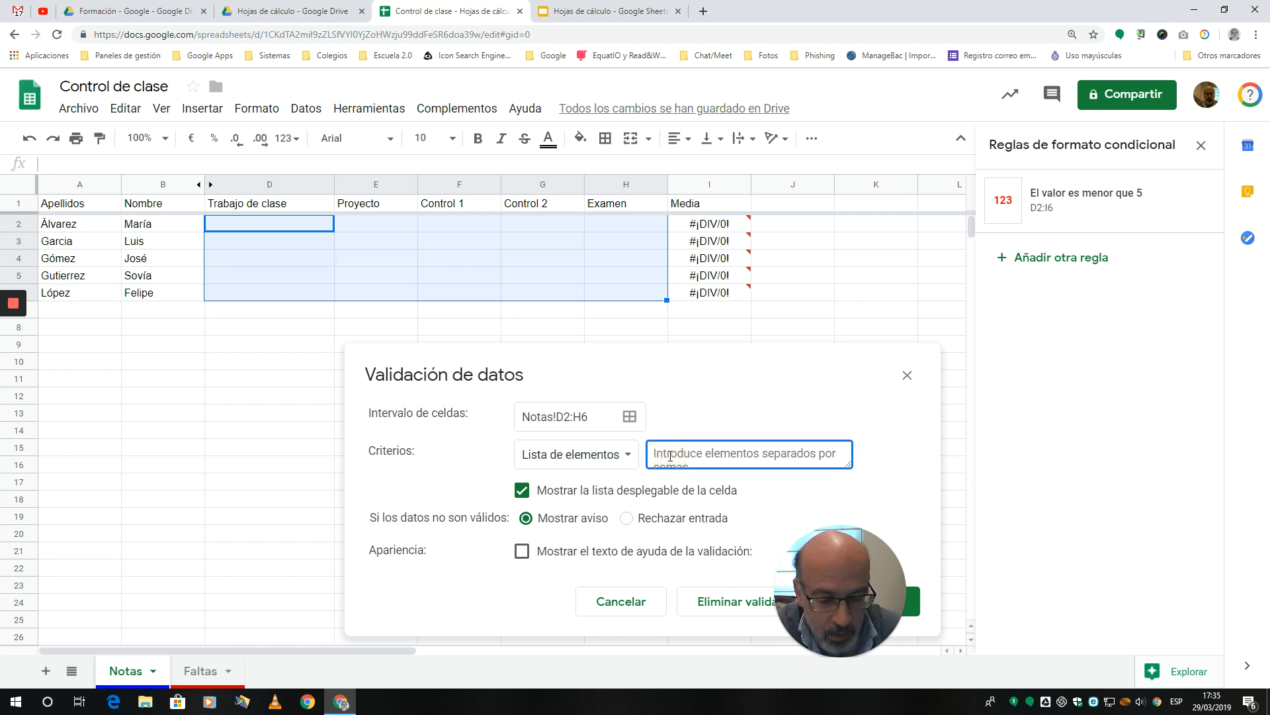
{"action": "type", "text": "1"}
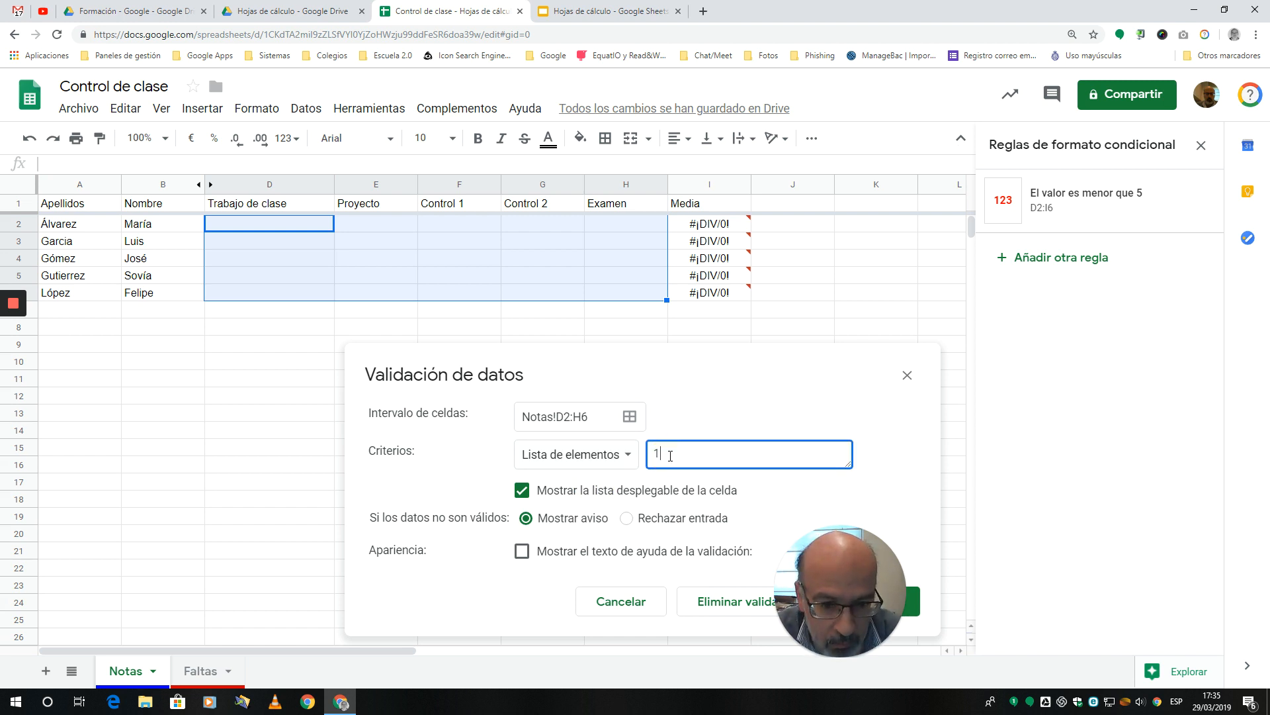
{"action": "type", "text": ",2,3"}
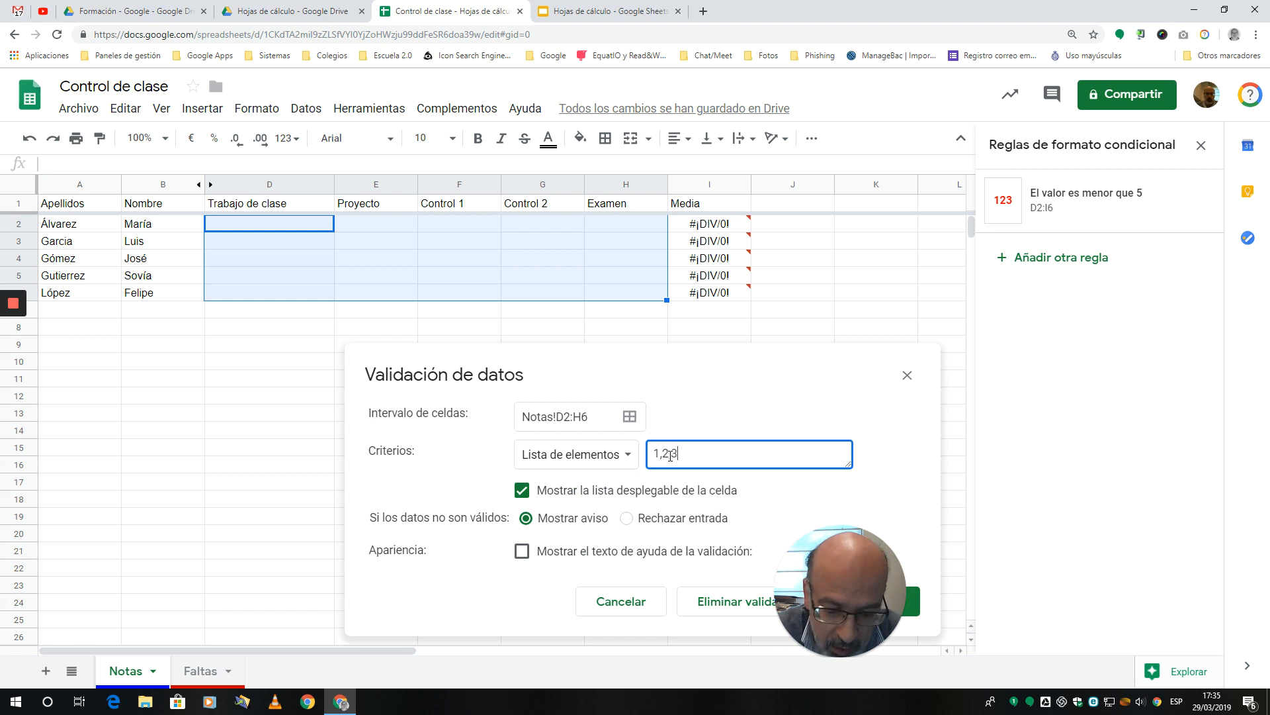
{"action": "type", "text": ",4,5,6,"}
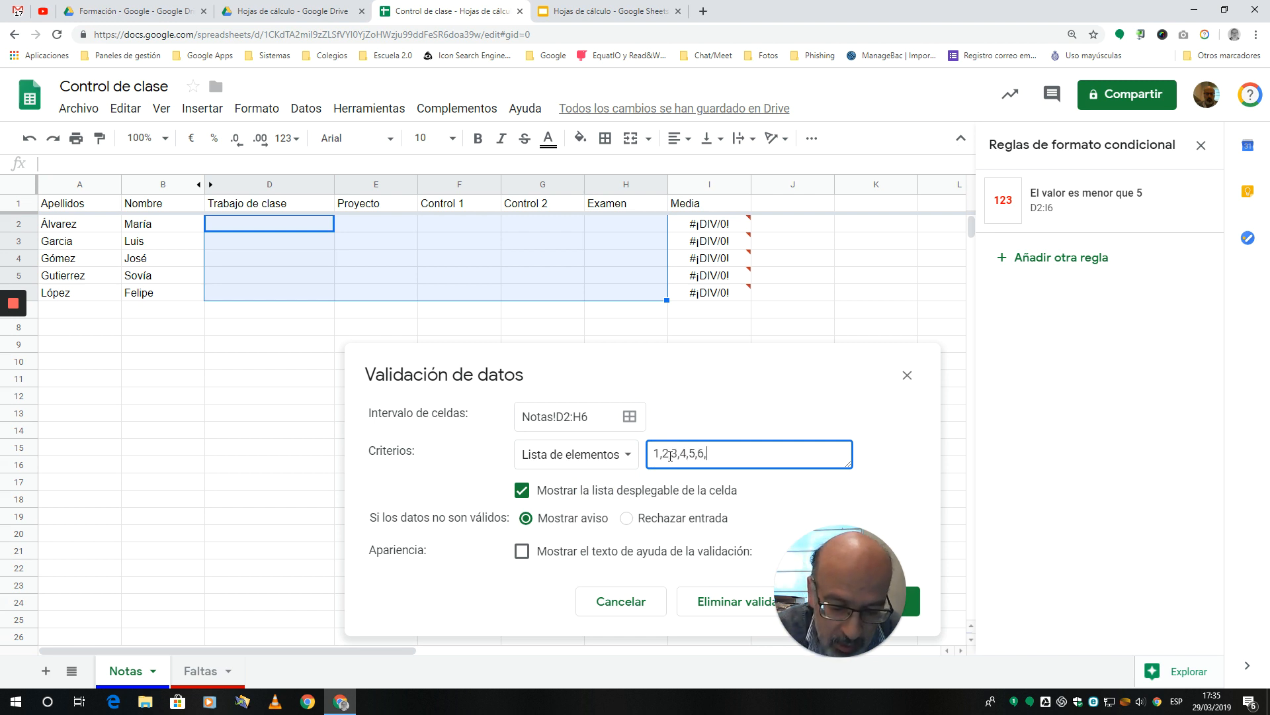
{"action": "type", "text": "7,8,9,10"}
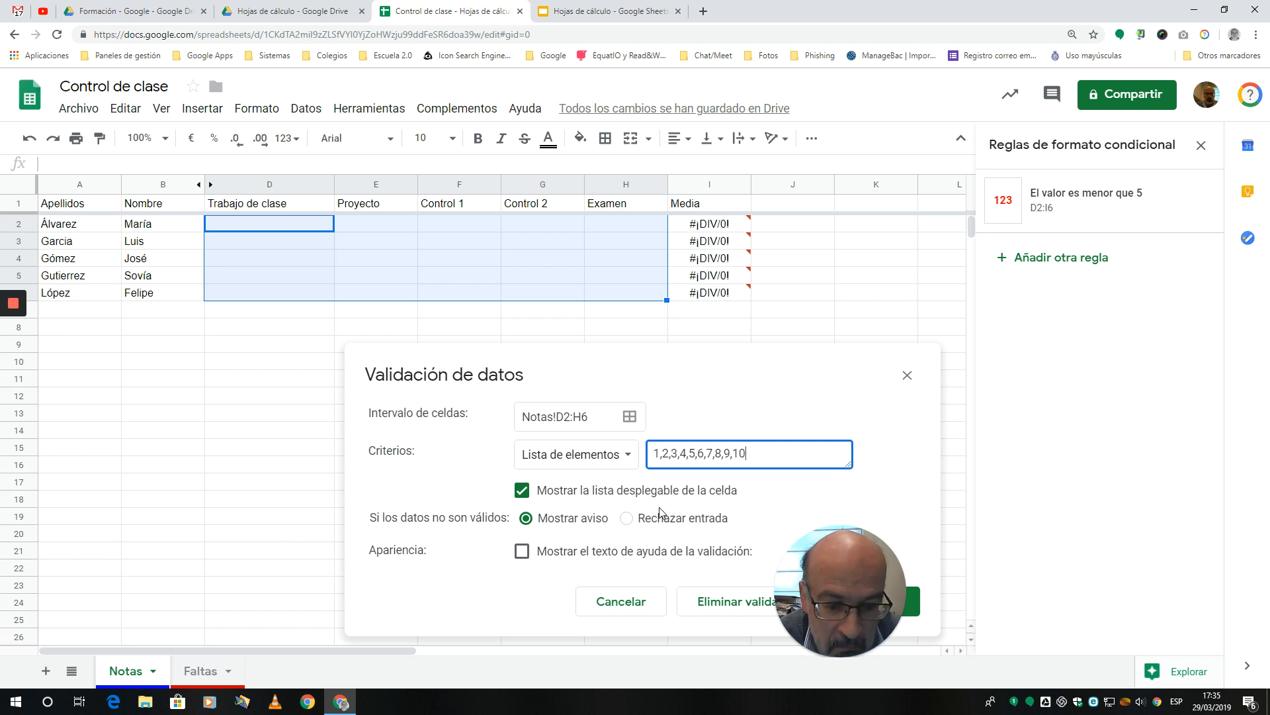
{"action": "left_click_drag", "start_coordinate": [727, 366], "coordinate": [683, 260]}
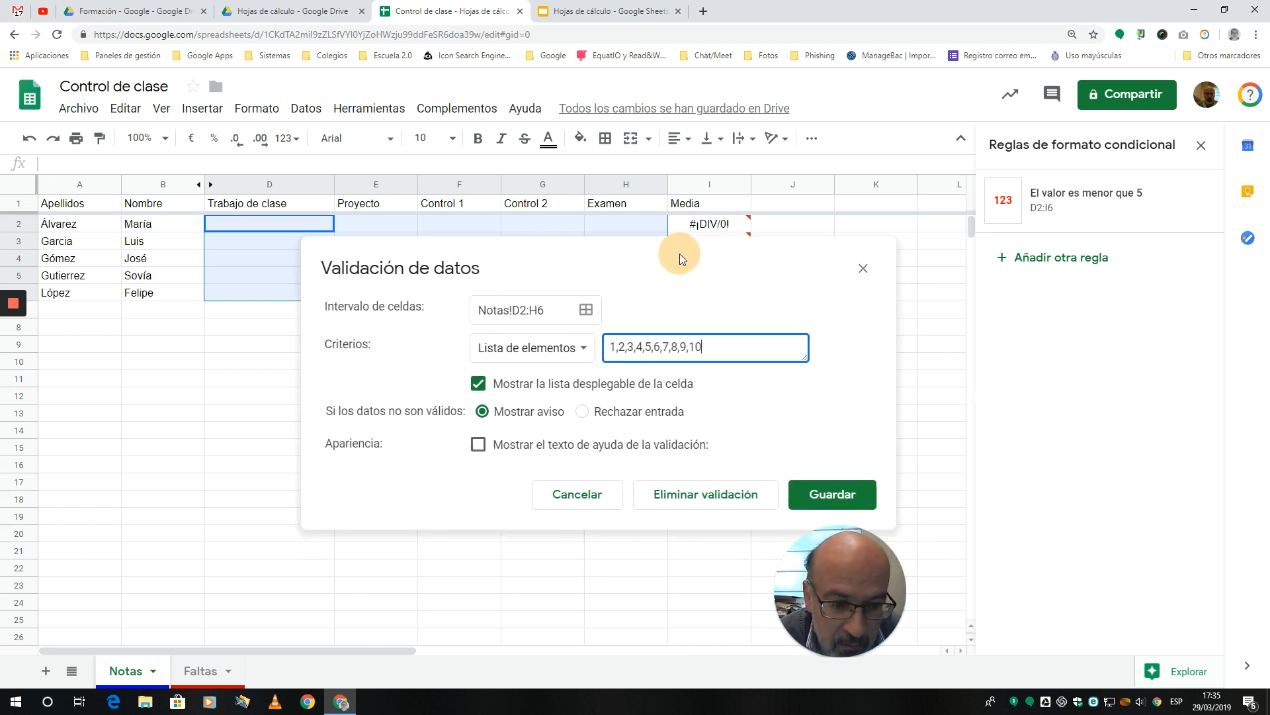
{"action": "left_click", "coordinate": [812, 496]}
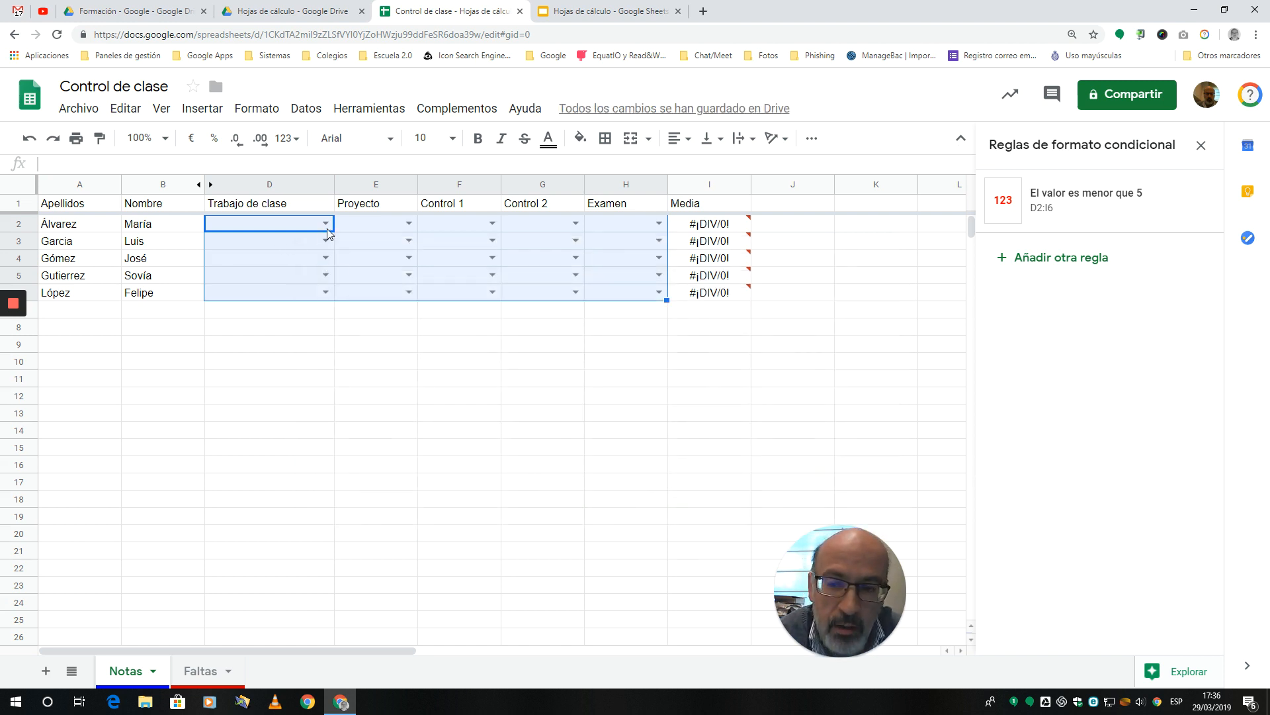
{"action": "left_click", "coordinate": [383, 380]}
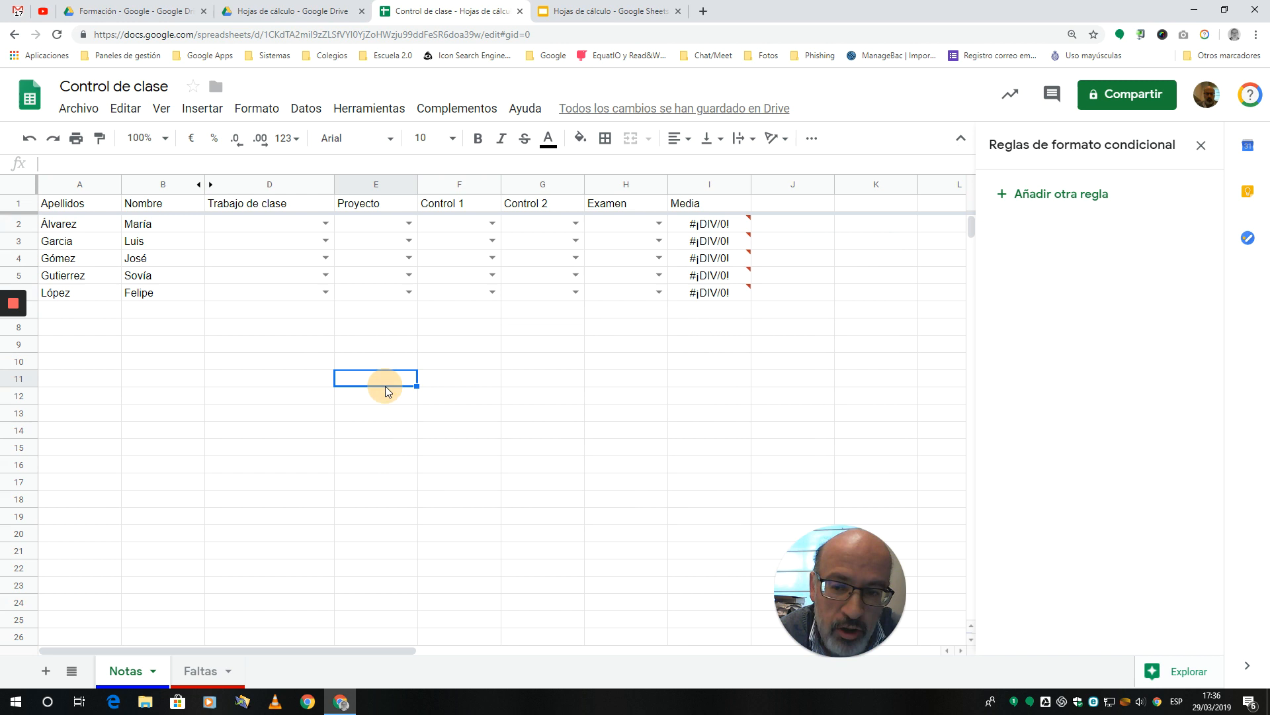
Step: Choose grades from the cells' validation lists: 6 in D2, 6 in E3, 7 in E5 and 7 in F3
{"action": "left_click", "coordinate": [325, 225]}
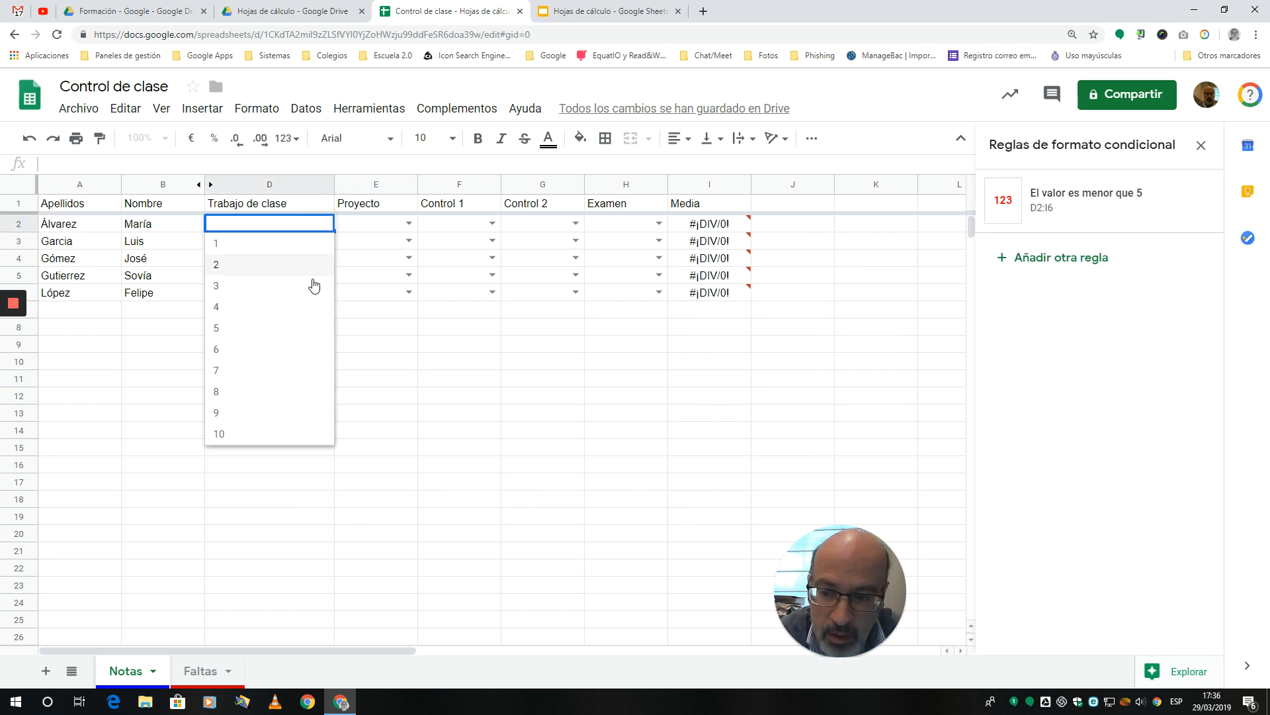
{"action": "left_click", "coordinate": [216, 356]}
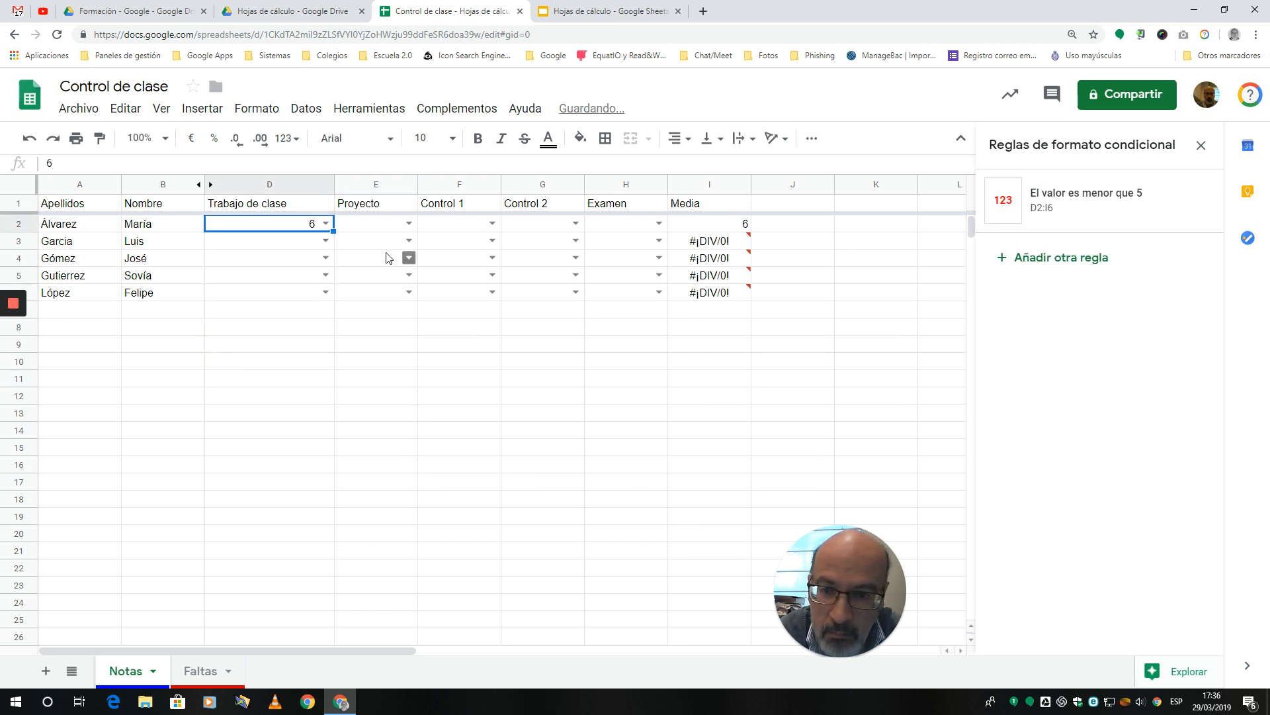
{"action": "left_click", "coordinate": [409, 240]}
{"action": "left_click", "coordinate": [346, 367]}
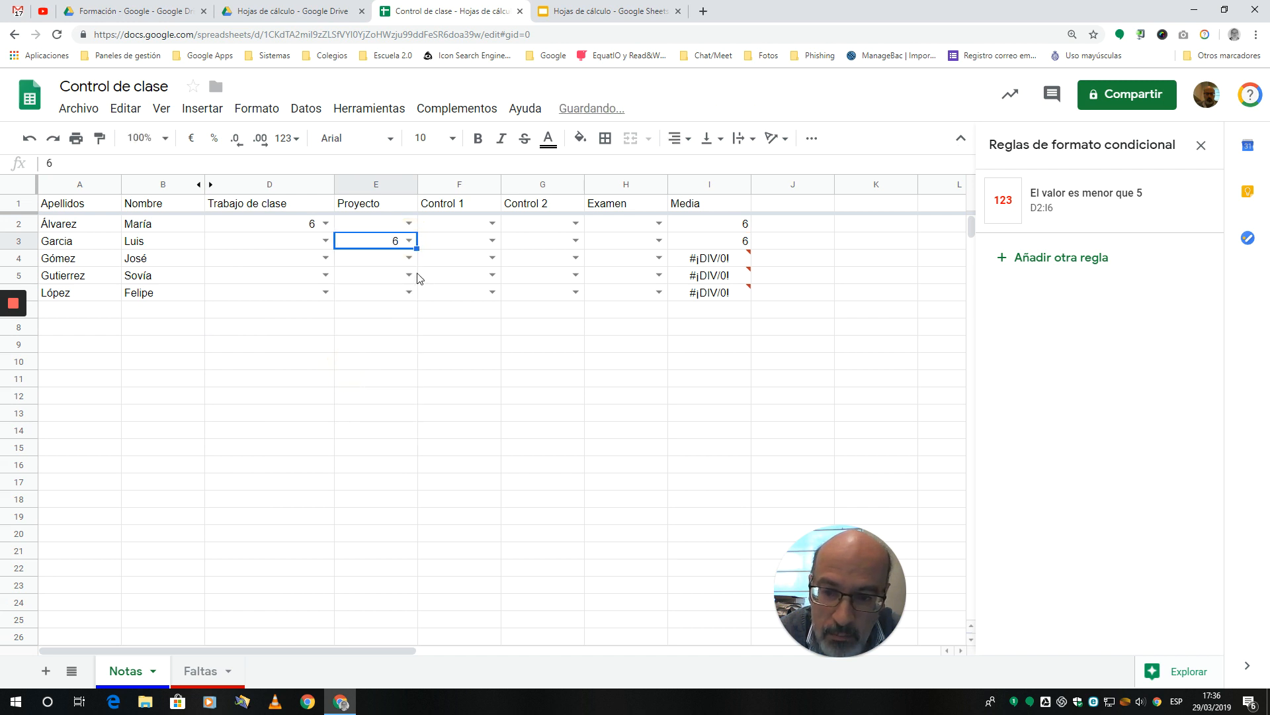
{"action": "left_click", "coordinate": [409, 274]}
{"action": "left_click", "coordinate": [361, 421]}
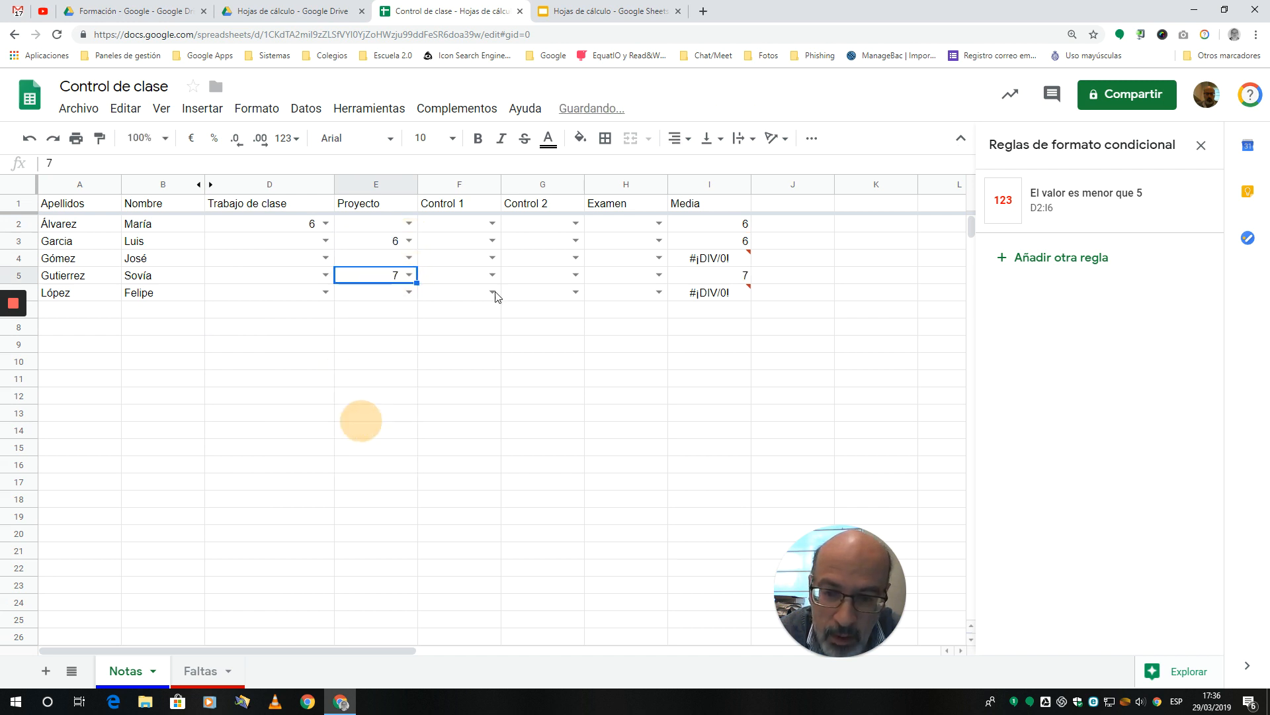
{"action": "left_click", "coordinate": [492, 241]}
{"action": "left_click", "coordinate": [438, 388]}
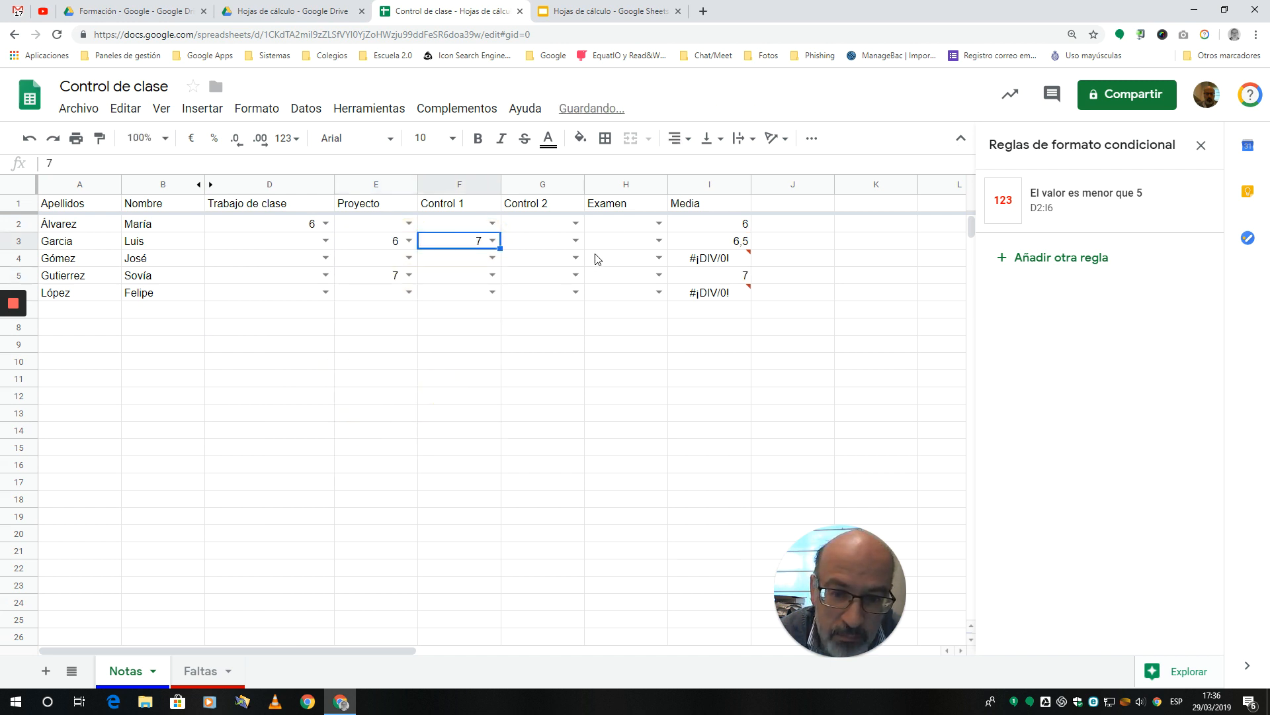
Step: Choose a grade of 8 from the validation lists in G4, H3 and H6
{"action": "left_click", "coordinate": [575, 257]}
{"action": "left_click", "coordinate": [518, 425]}
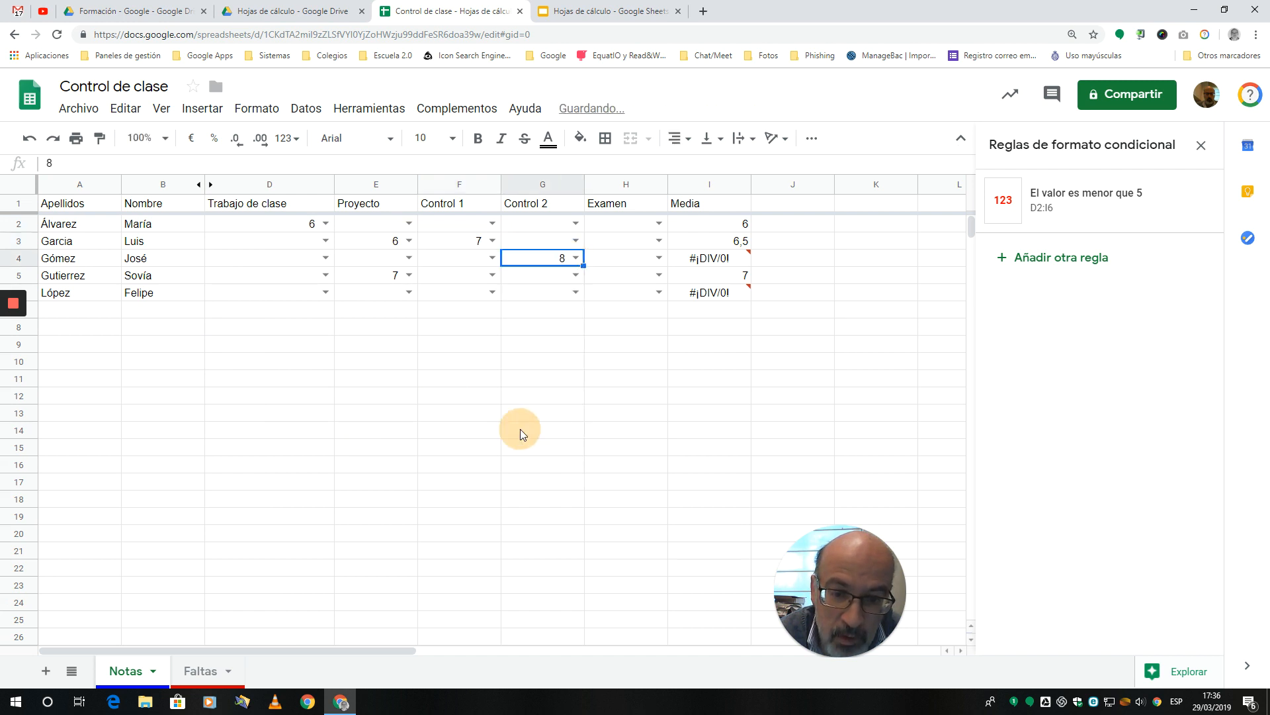
{"action": "left_click", "coordinate": [659, 241]}
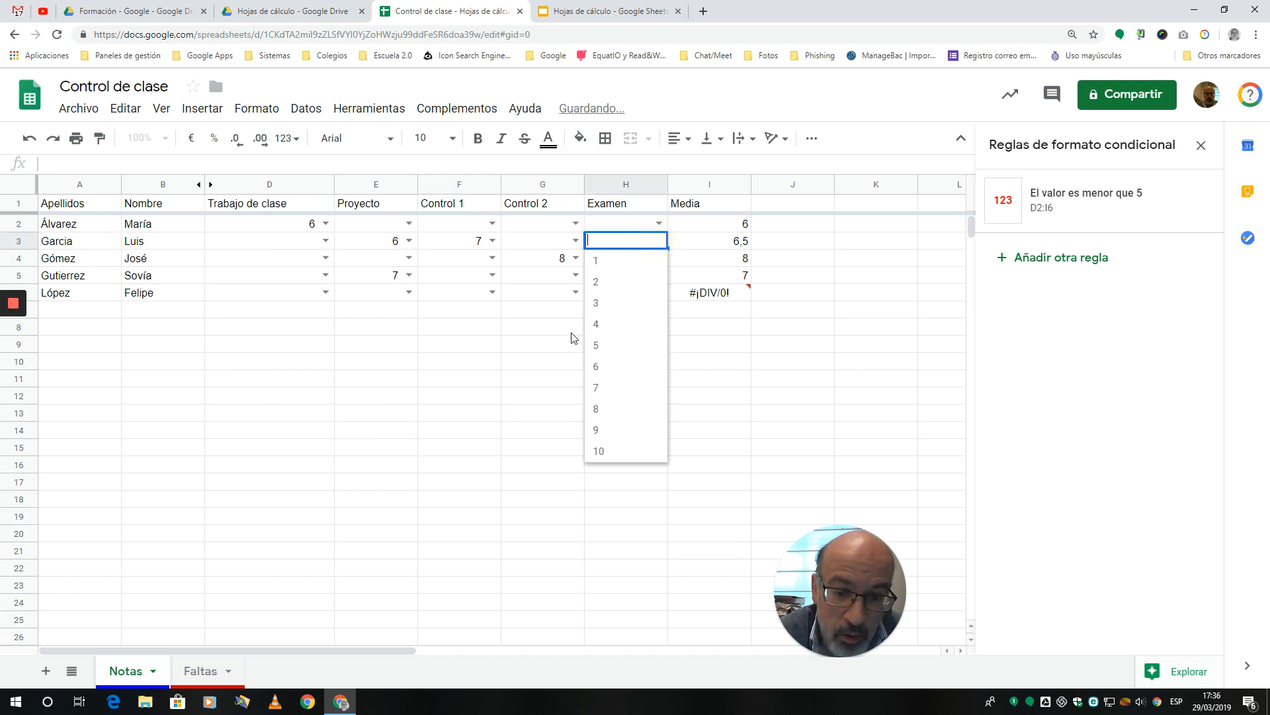
{"action": "left_click", "coordinate": [598, 411]}
{"action": "left_click", "coordinate": [659, 291]}
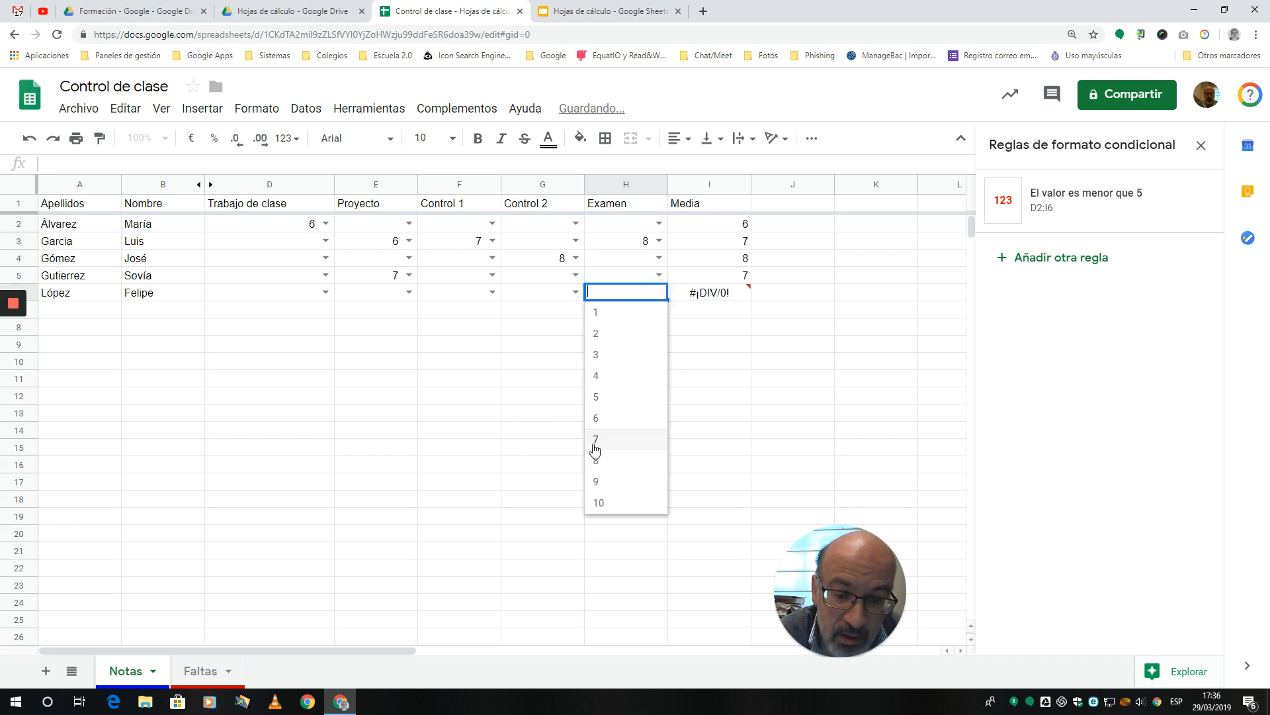
{"action": "left_click", "coordinate": [596, 458]}
{"action": "left_click", "coordinate": [539, 457]}
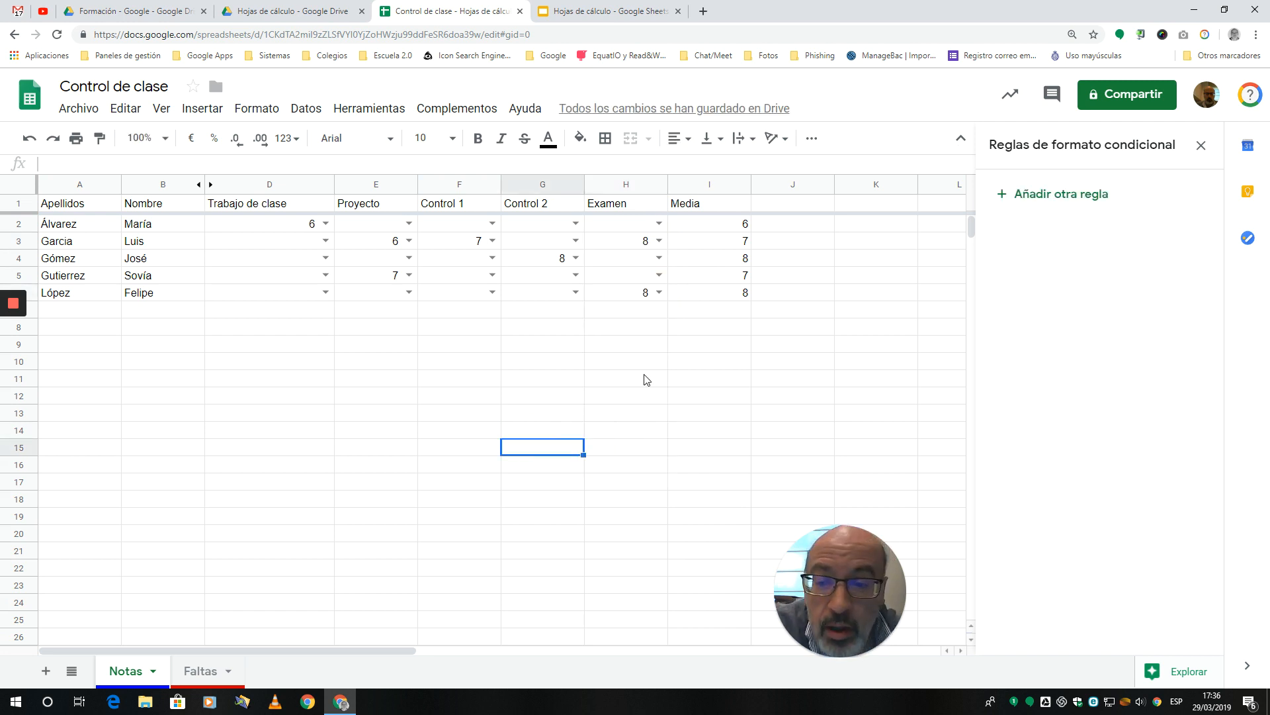
Step: Change the data validation of D2:H6 to a number (Número) between 1 and 10 and save it
{"action": "left_click", "coordinate": [280, 224]}
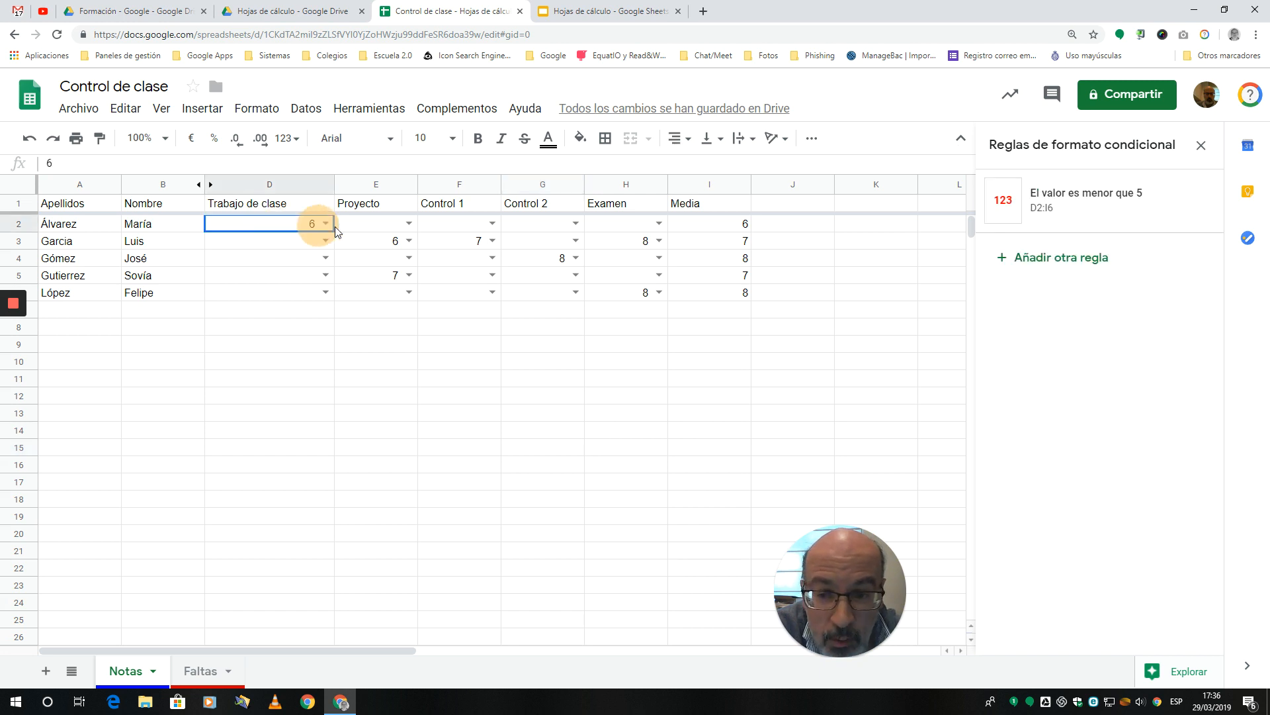
{"action": "left_click_drag", "start_coordinate": [334, 226], "coordinate": [635, 296]}
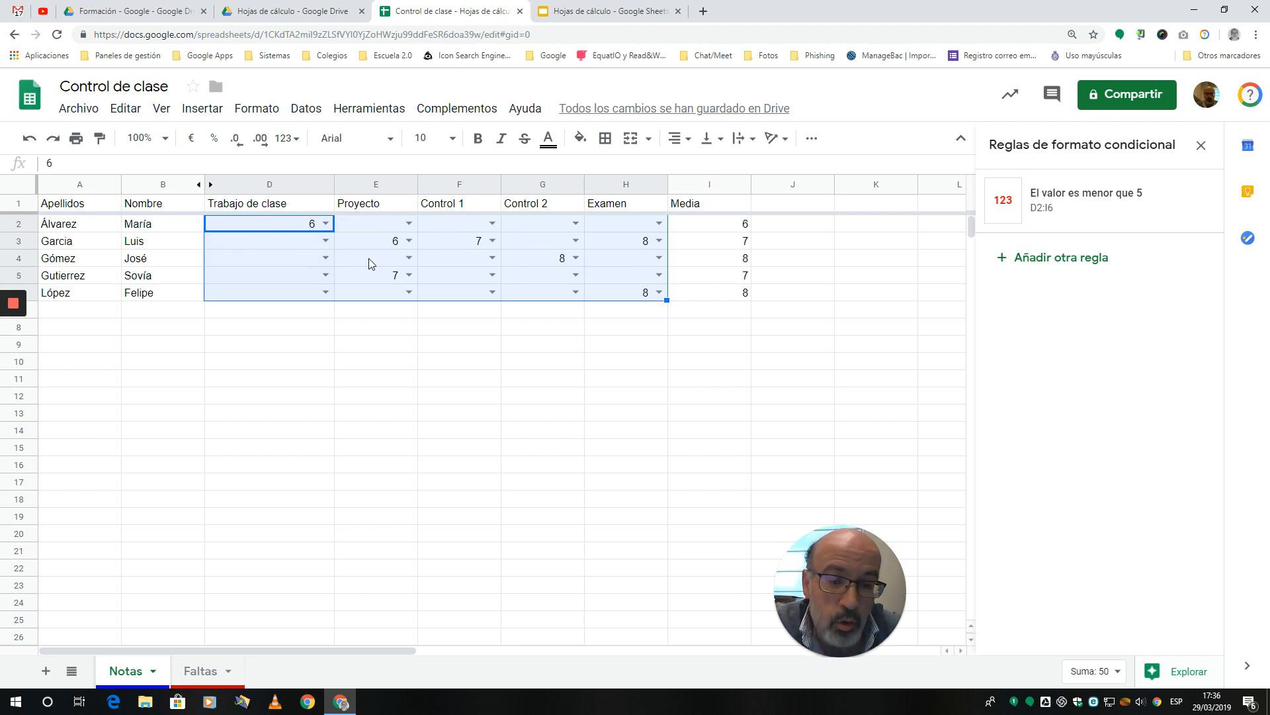
{"action": "left_click", "coordinate": [307, 110]}
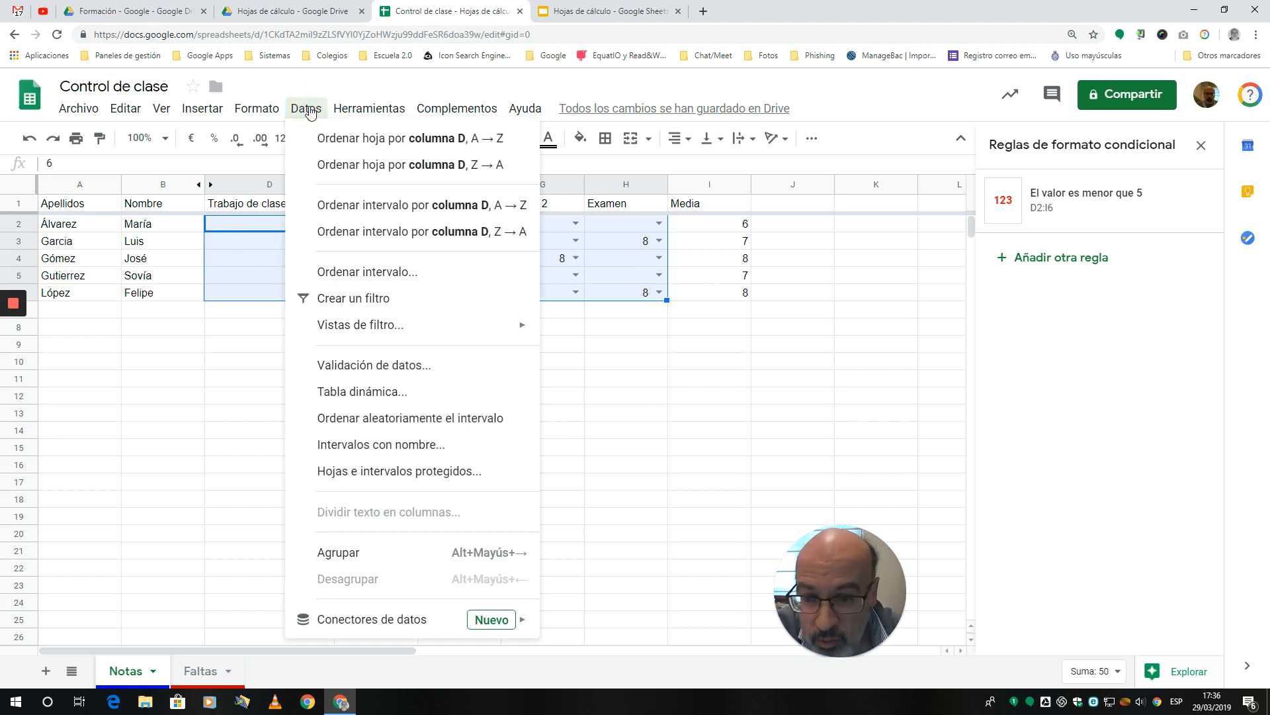
{"action": "left_click", "coordinate": [416, 364]}
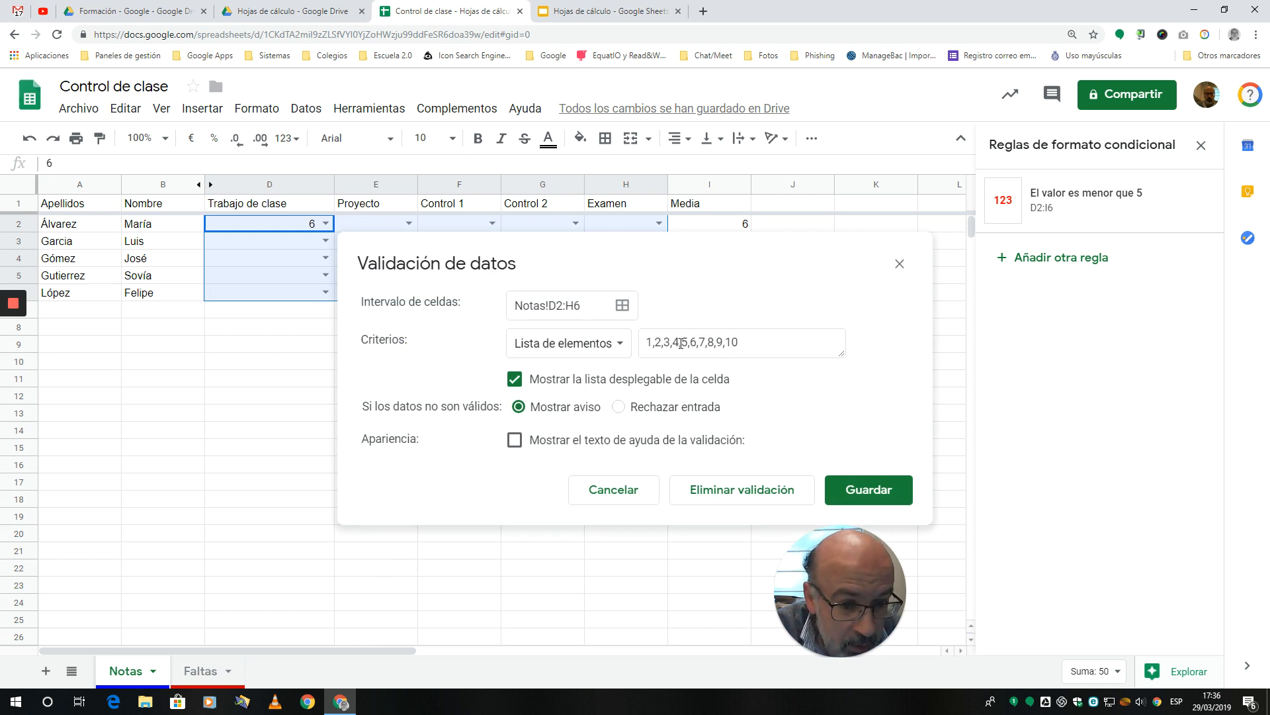
{"action": "left_click", "coordinate": [618, 347]}
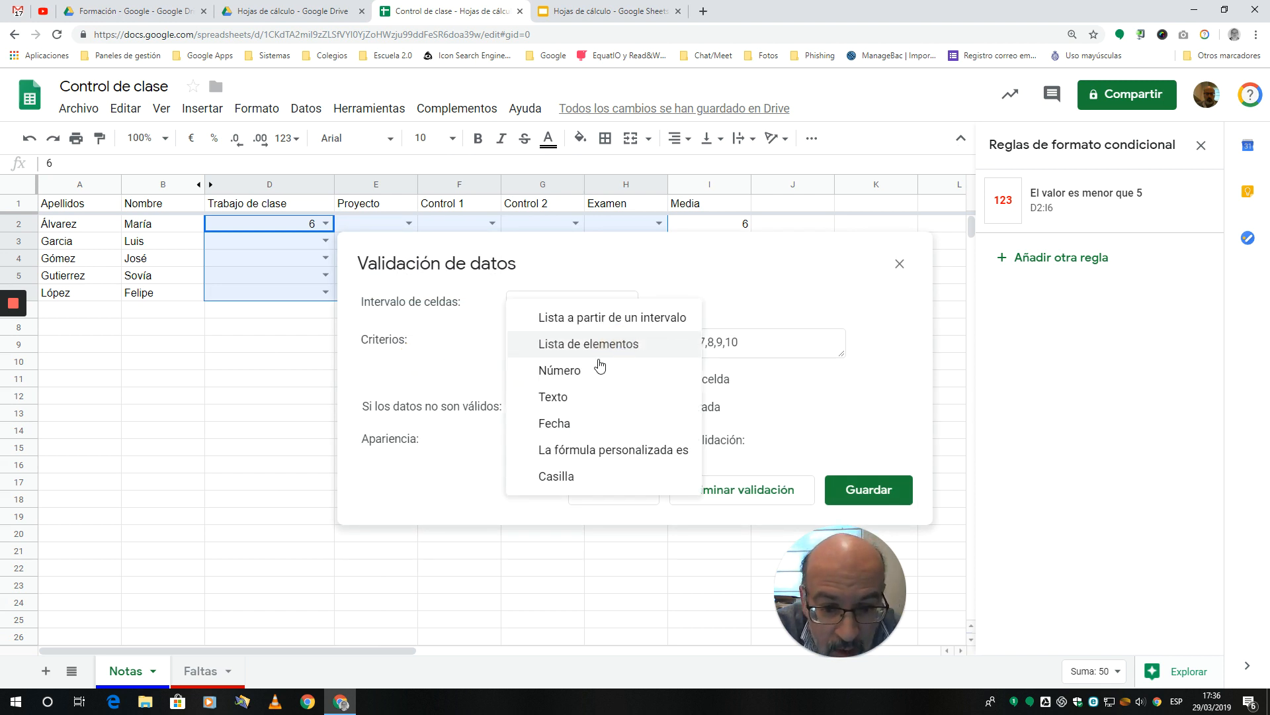
{"action": "left_click", "coordinate": [559, 369]}
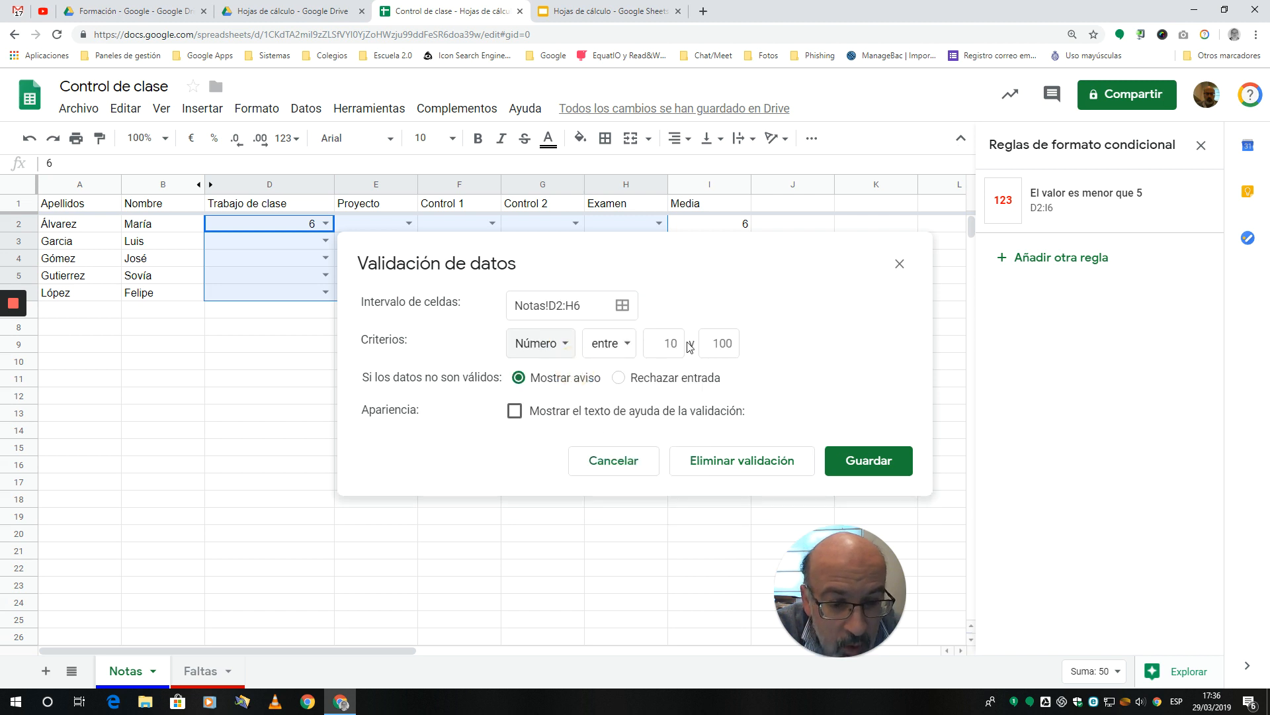
{"action": "left_click", "coordinate": [666, 347]}
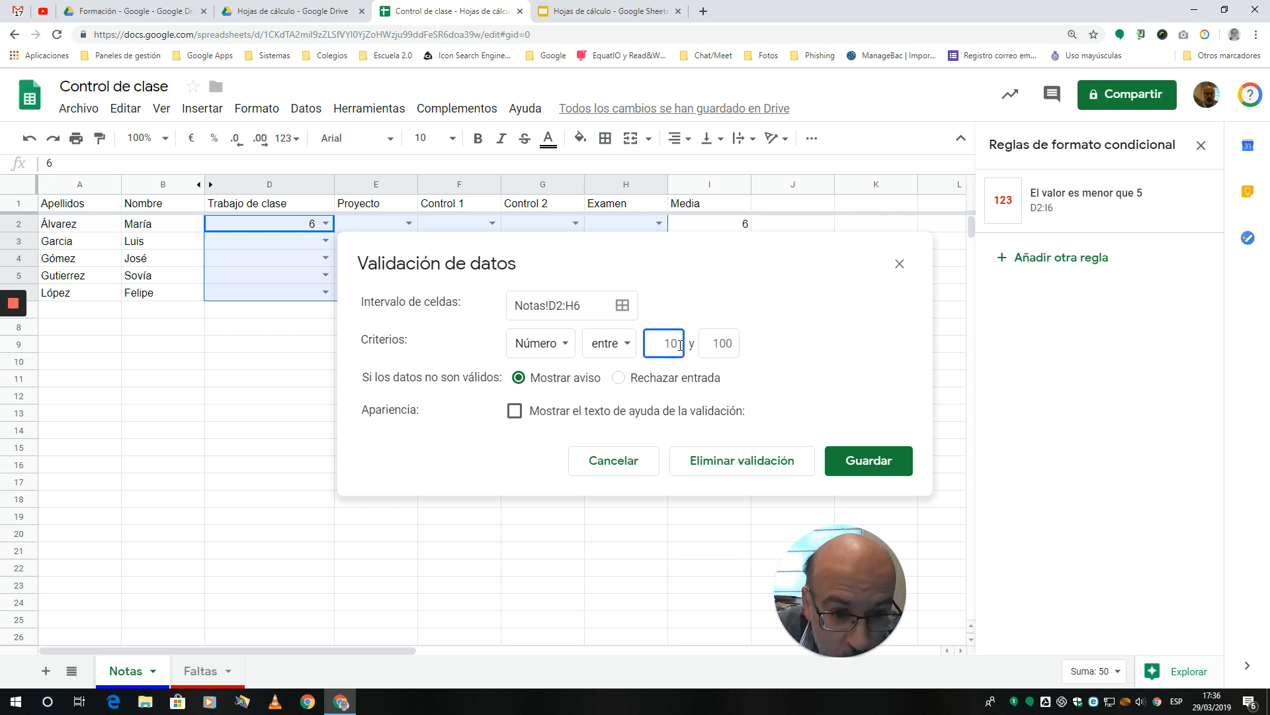
{"action": "left_click", "coordinate": [734, 343]}
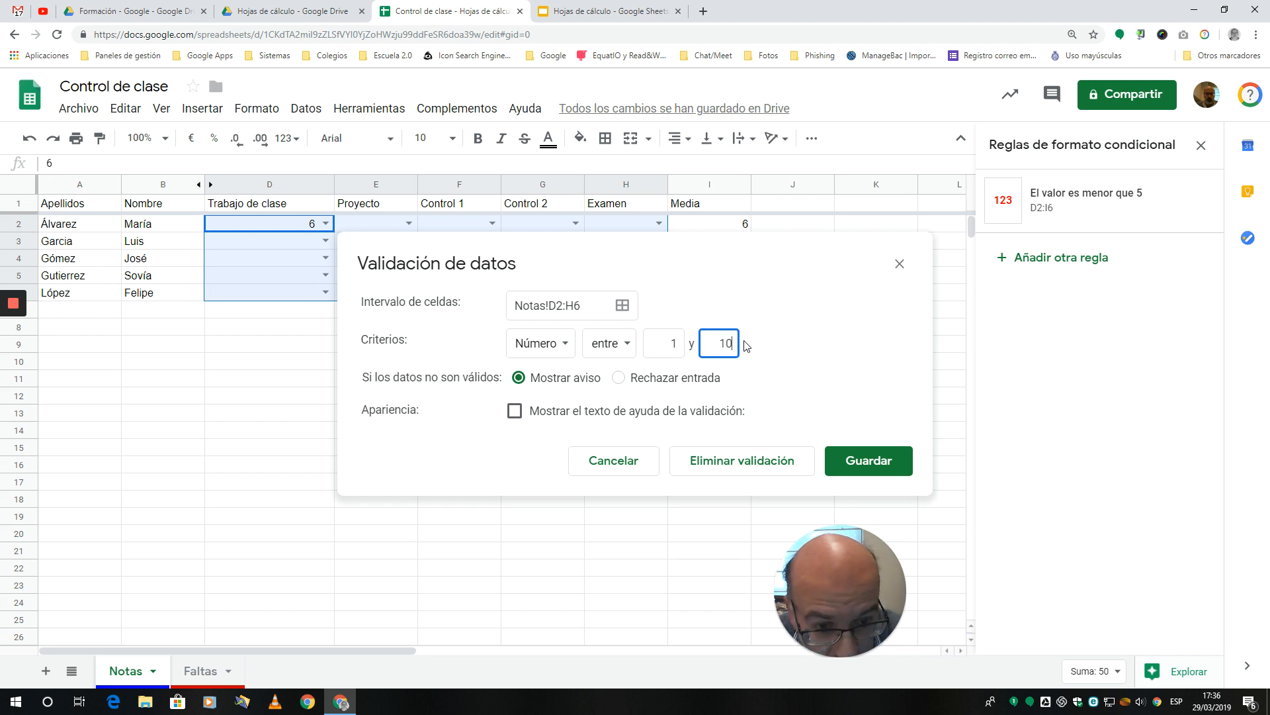
{"action": "left_click", "coordinate": [869, 460]}
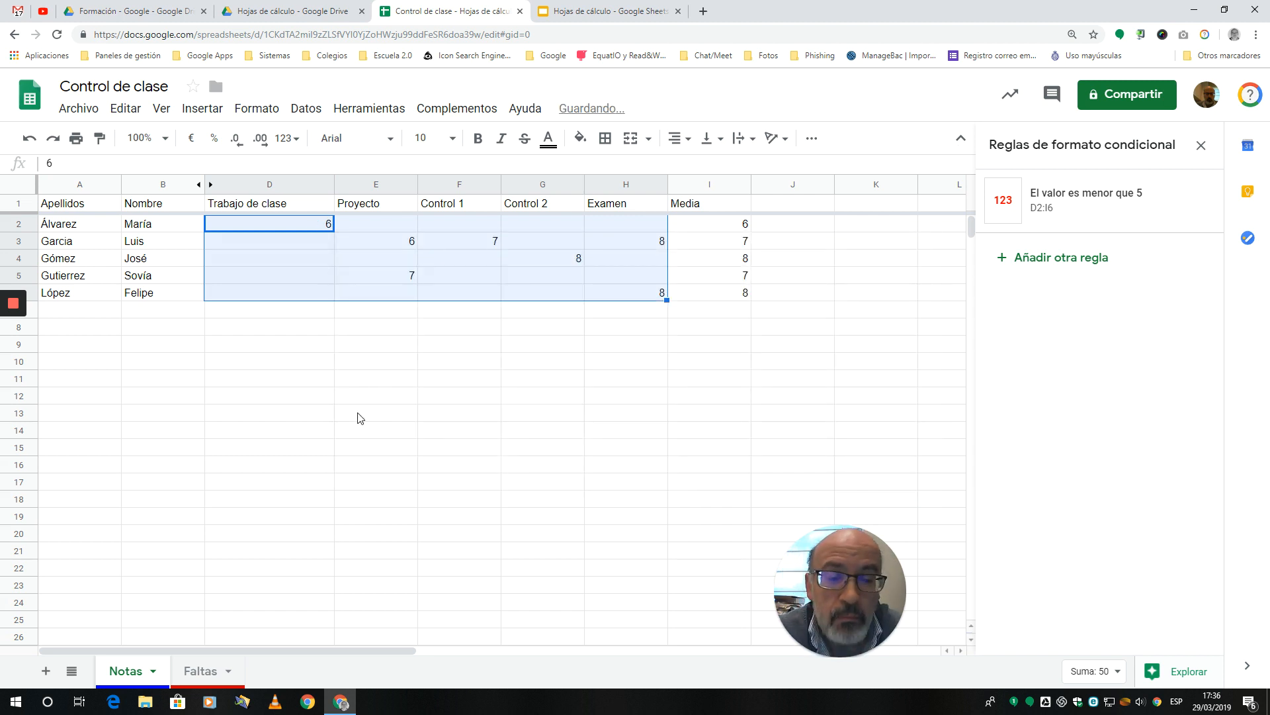
{"action": "left_click", "coordinate": [385, 415]}
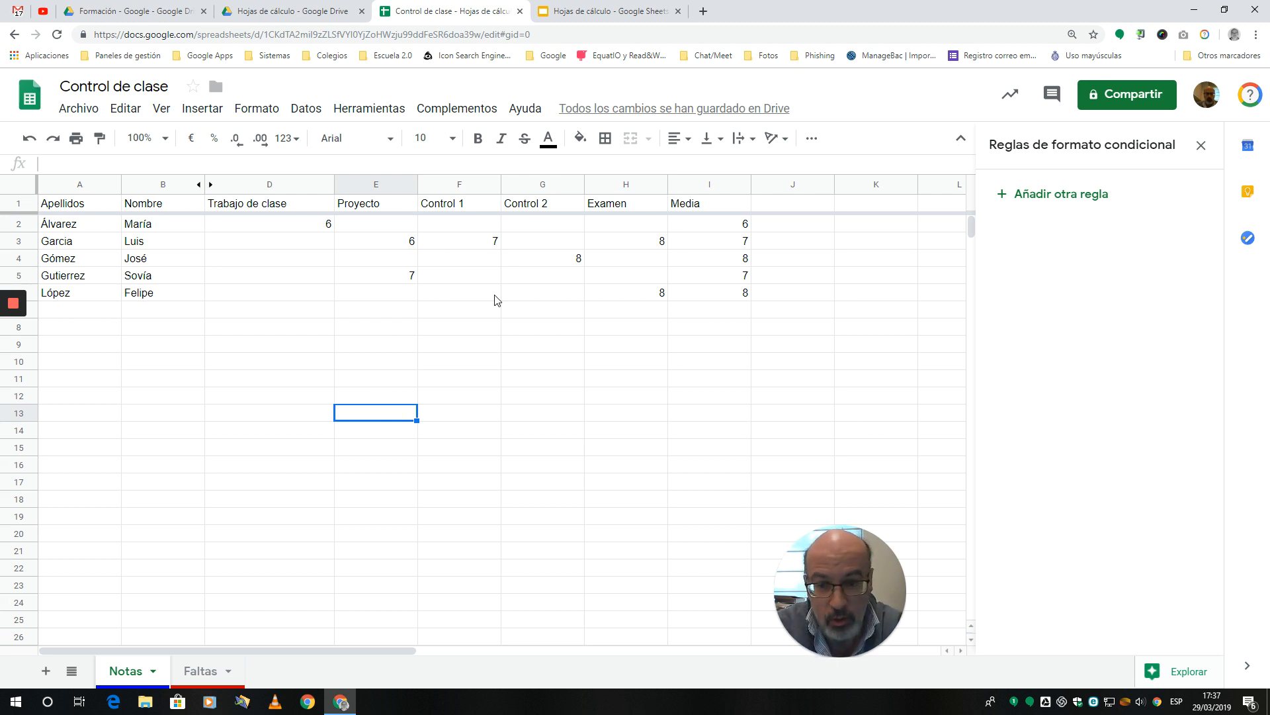
Step: Enter a grade of 2,3 in cell E4
{"action": "left_click", "coordinate": [408, 261]}
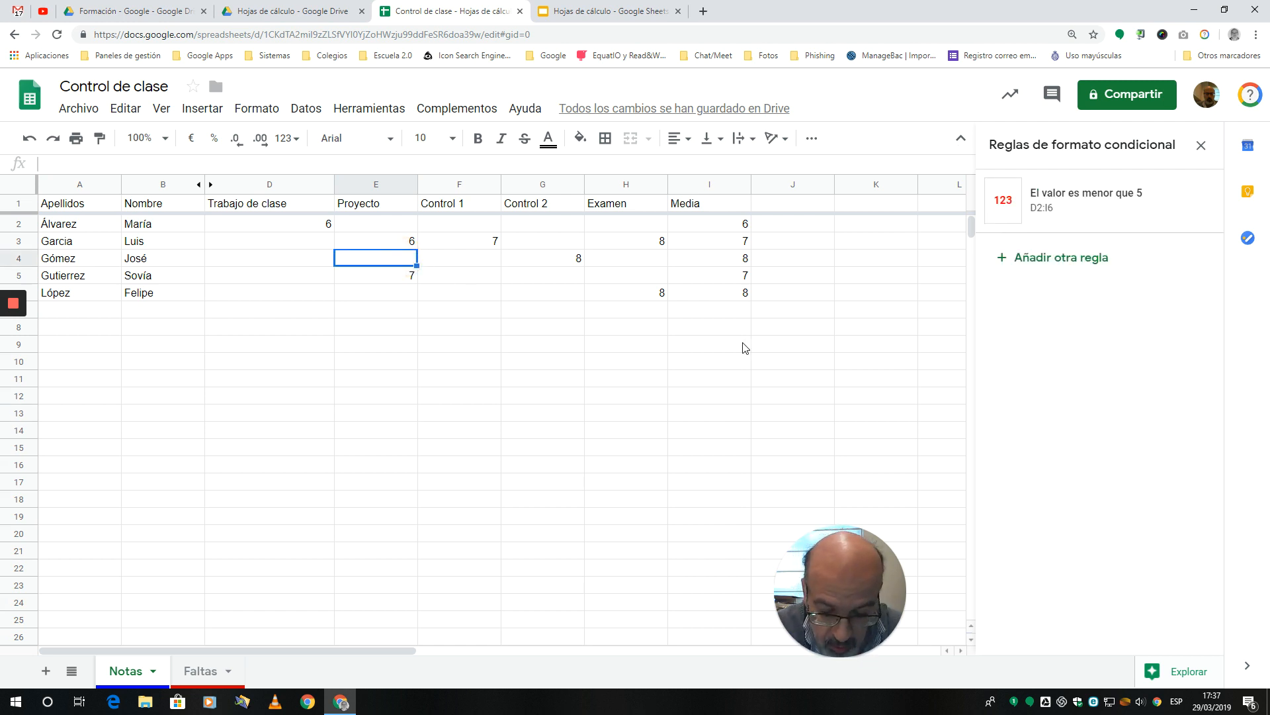
{"action": "type", "text": "2,3"}
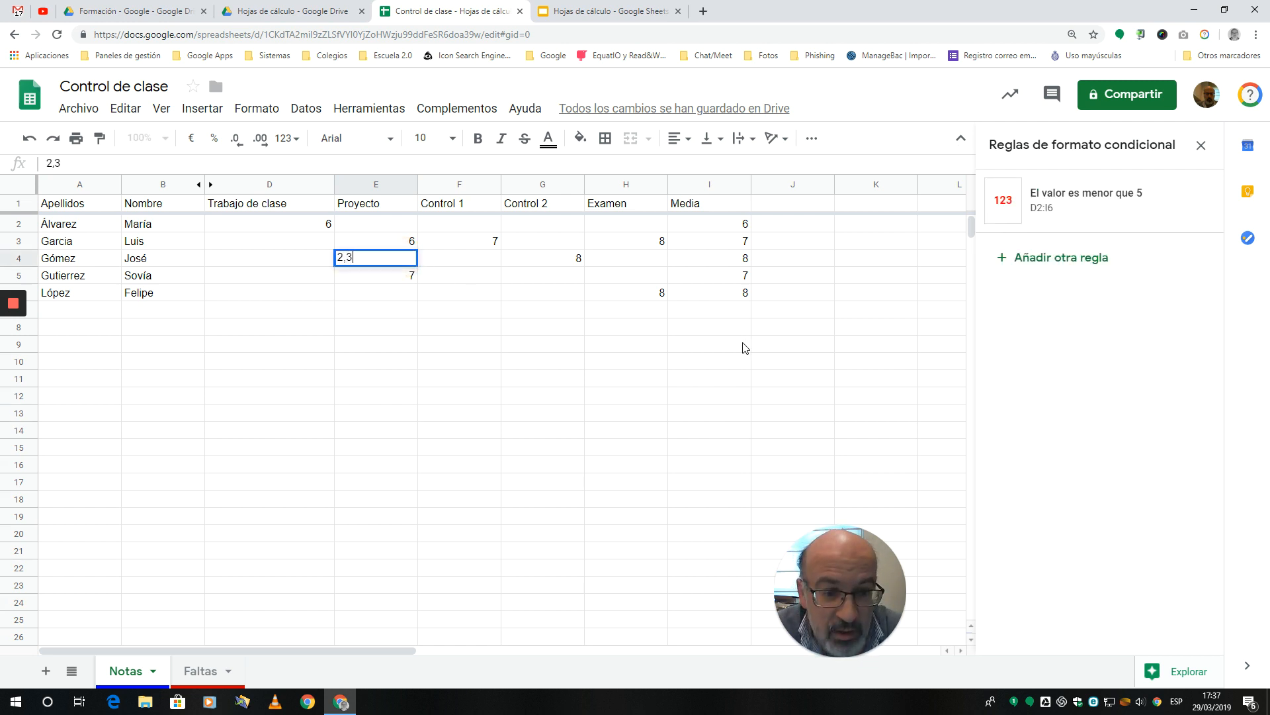
{"action": "key", "text": "Return"}
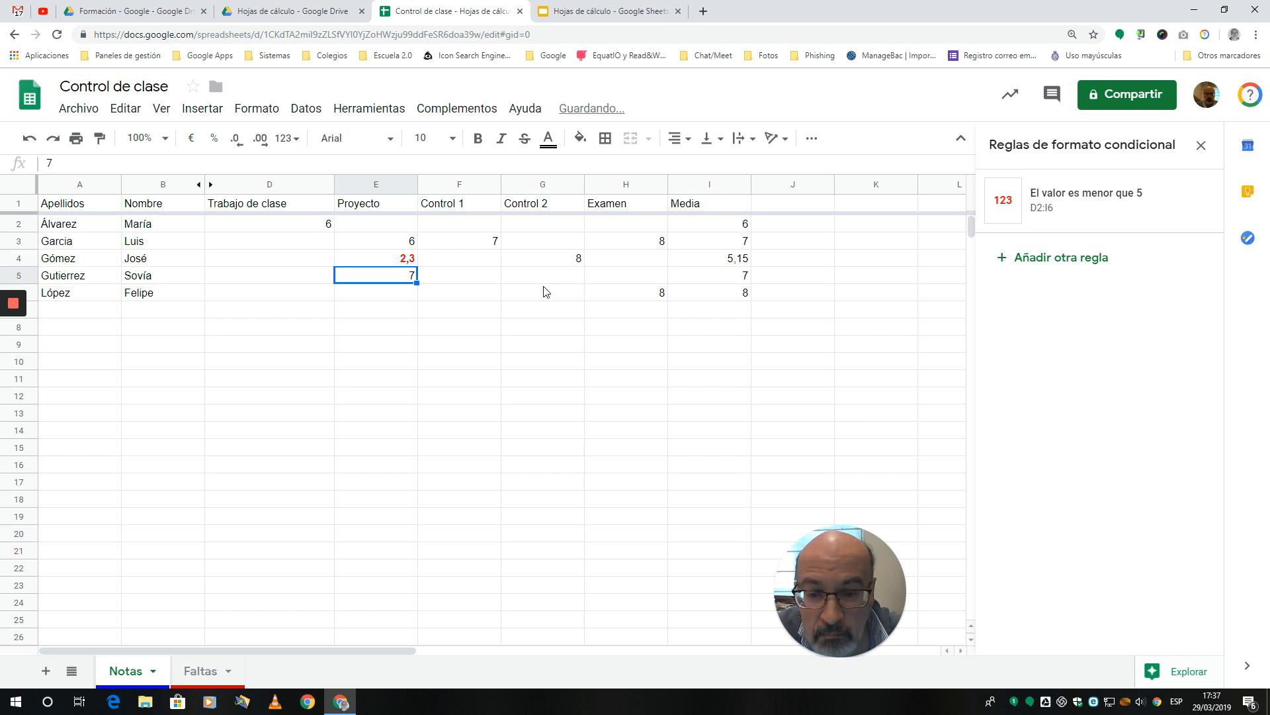
Step: Enter an out-of-range grade of 12 in G5 and view the cell's validation warning
{"action": "left_click", "coordinate": [536, 263]}
{"action": "left_click", "coordinate": [556, 273]}
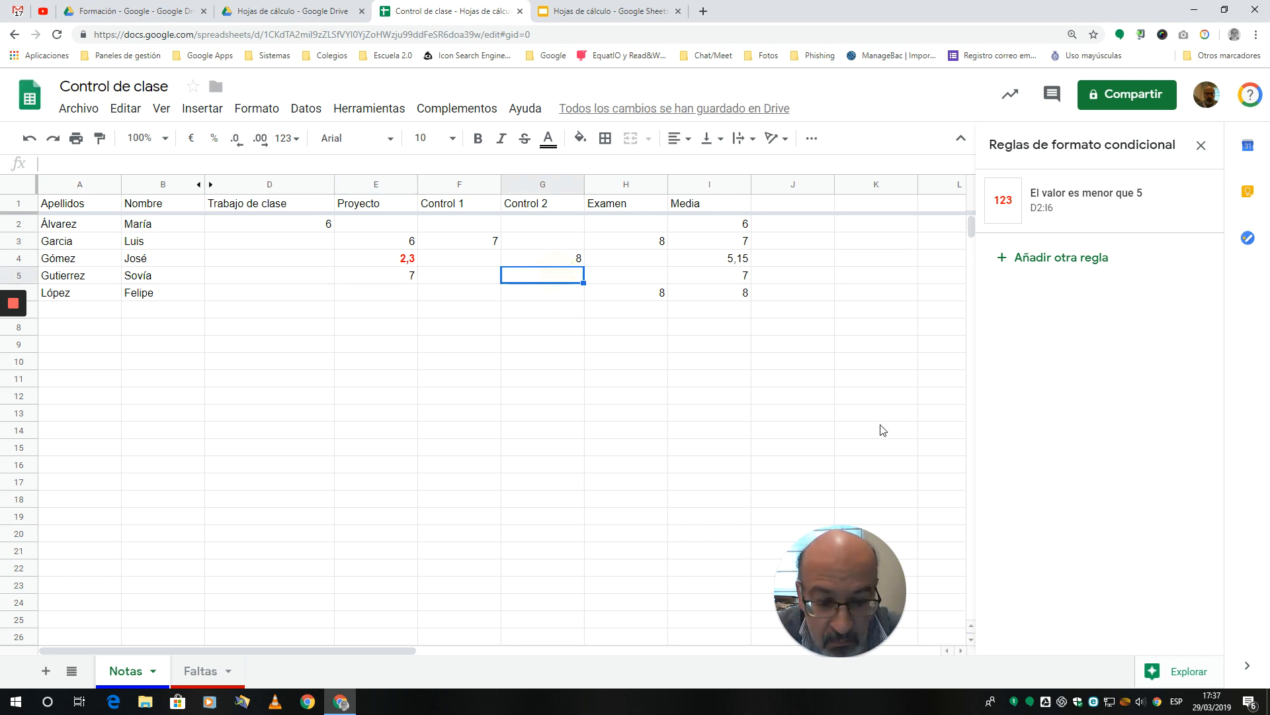
{"action": "type", "text": "12"}
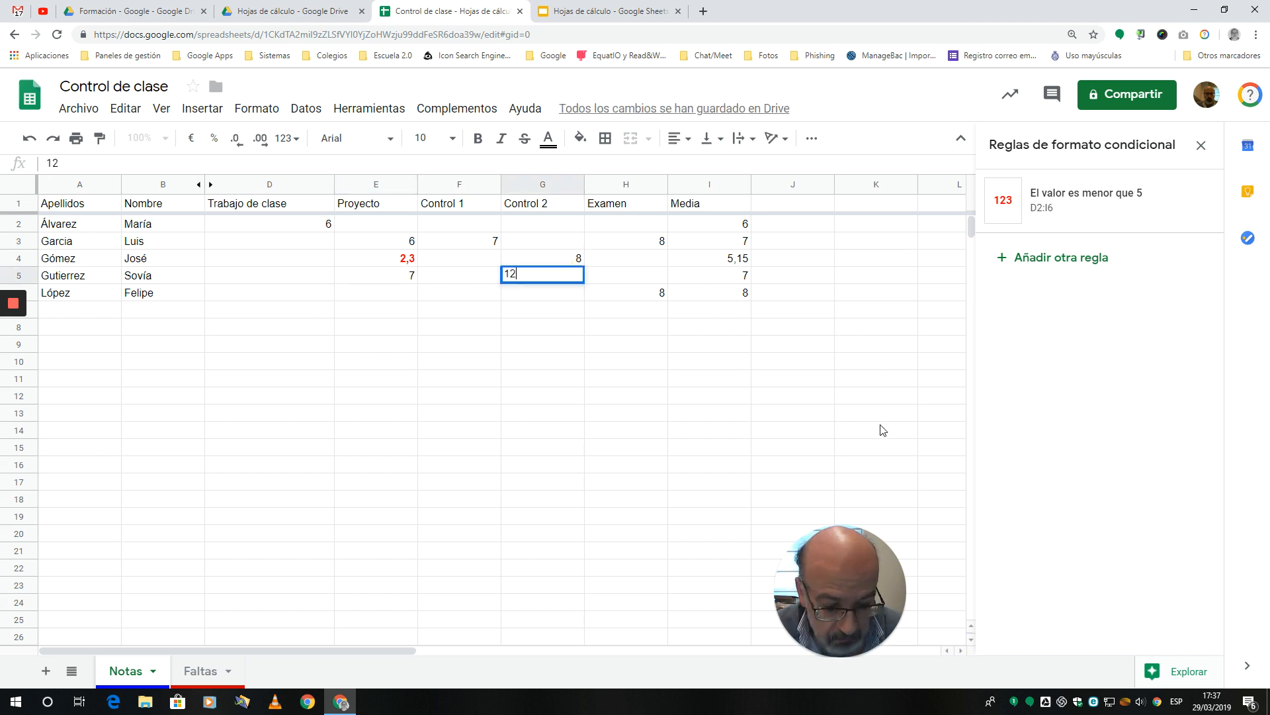
{"action": "key", "text": "Return"}
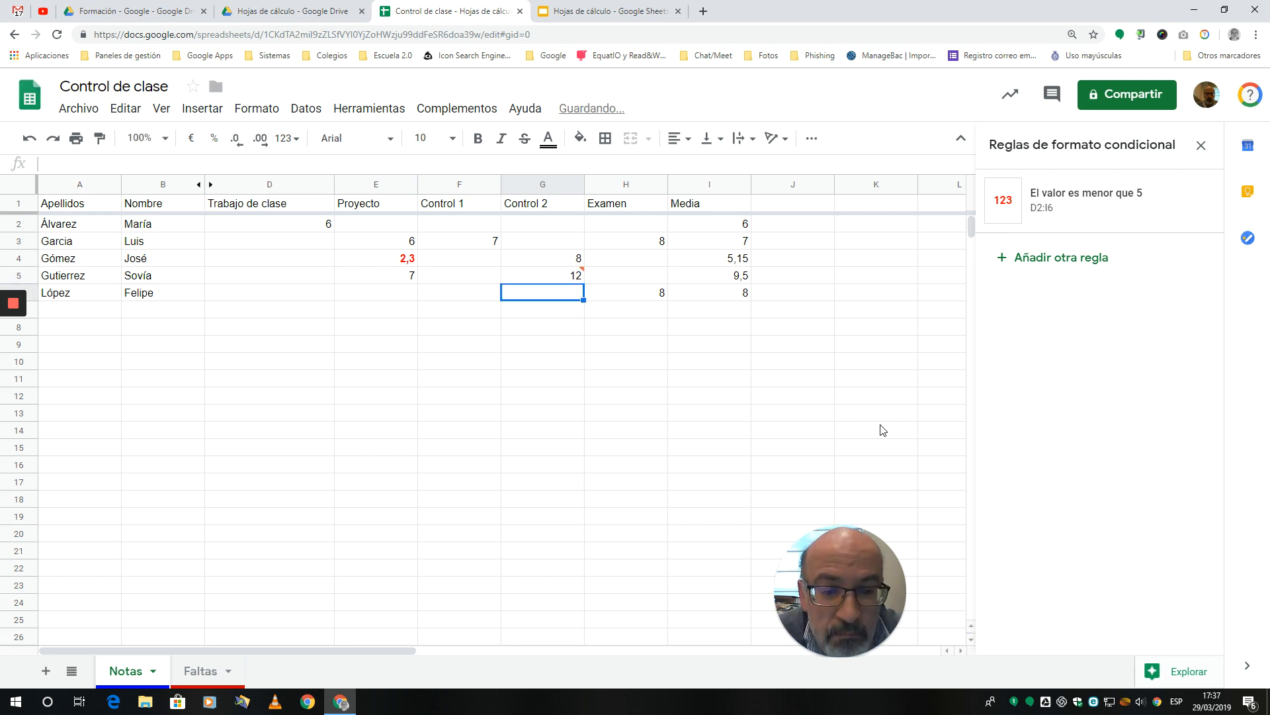
{"action": "mouse_move", "coordinate": [585, 274]}
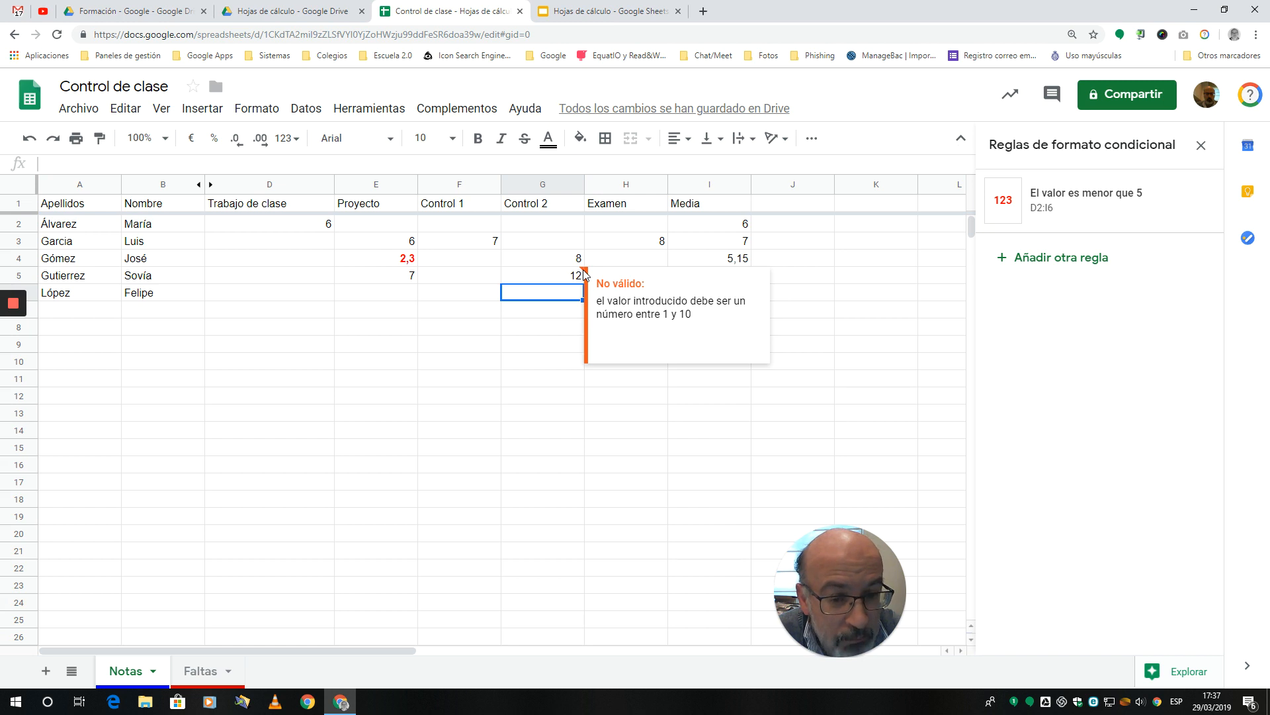
Step: Set the data validation of D2:H6 to reject invalid entries (Rechazar entrada) and show the validation help text, and save it
{"action": "left_click", "coordinate": [299, 224]}
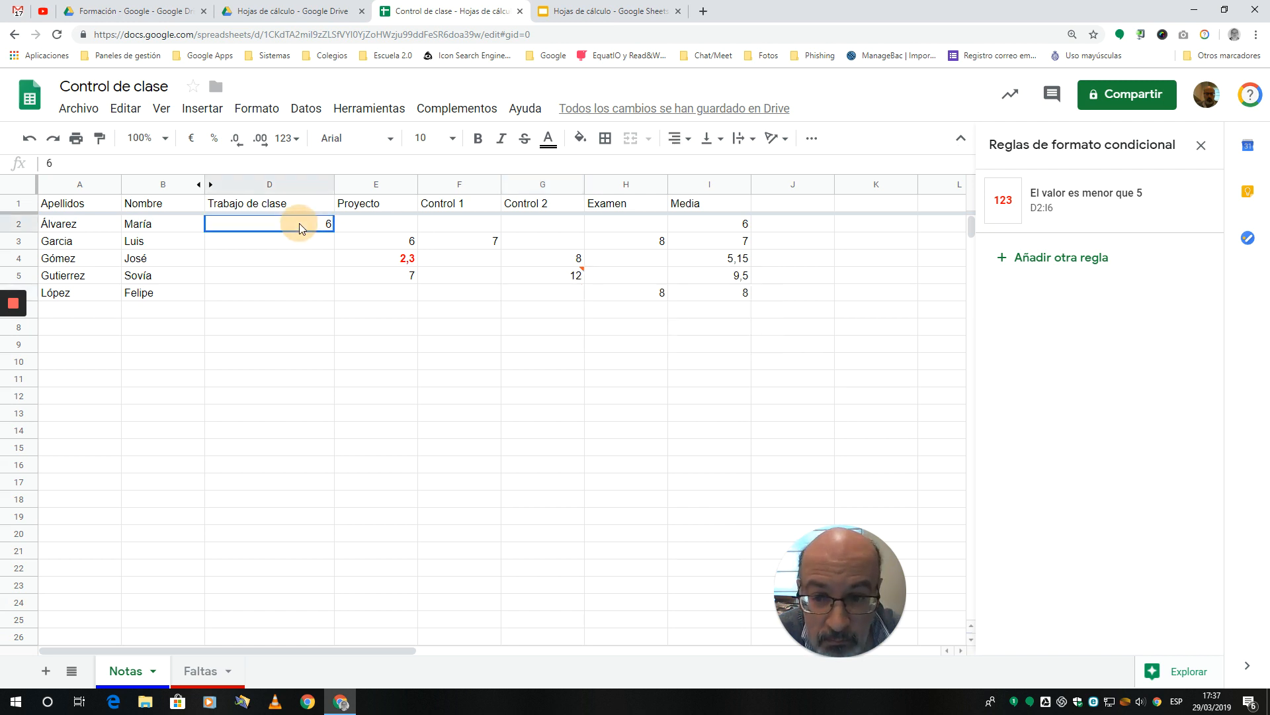
{"action": "left_click_drag", "start_coordinate": [299, 224], "coordinate": [655, 289]}
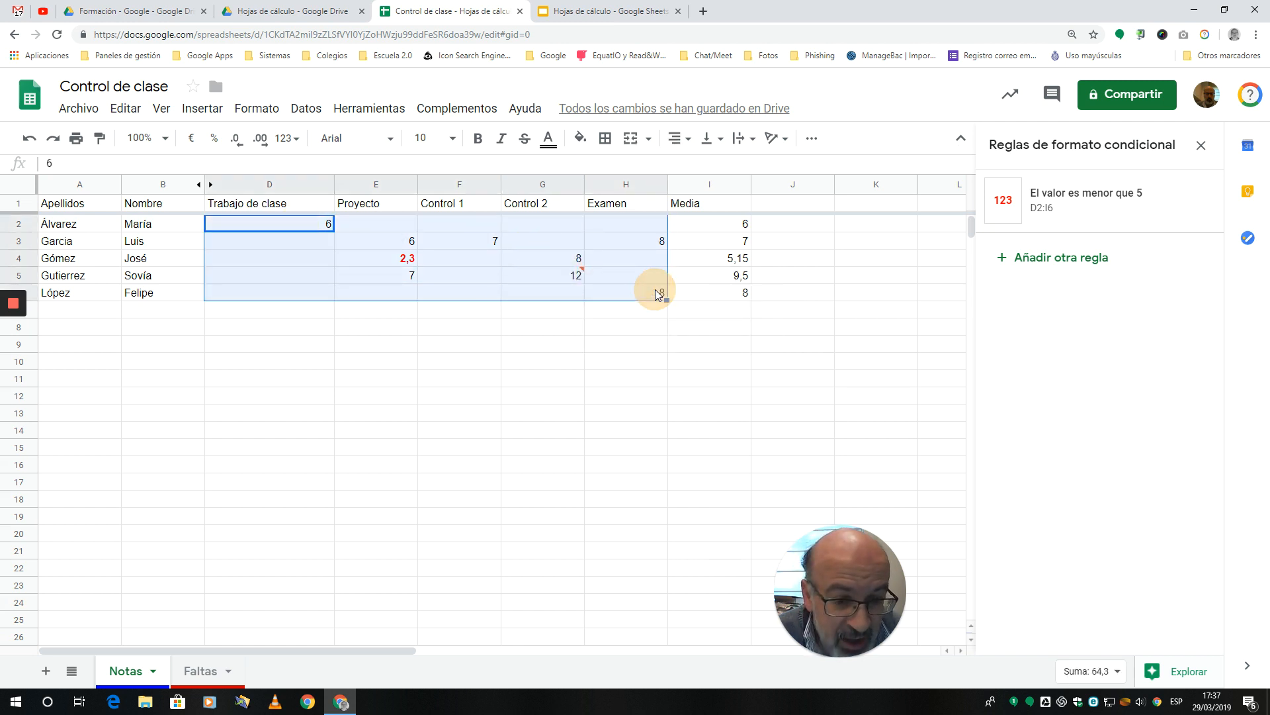
{"action": "left_click", "coordinate": [307, 109]}
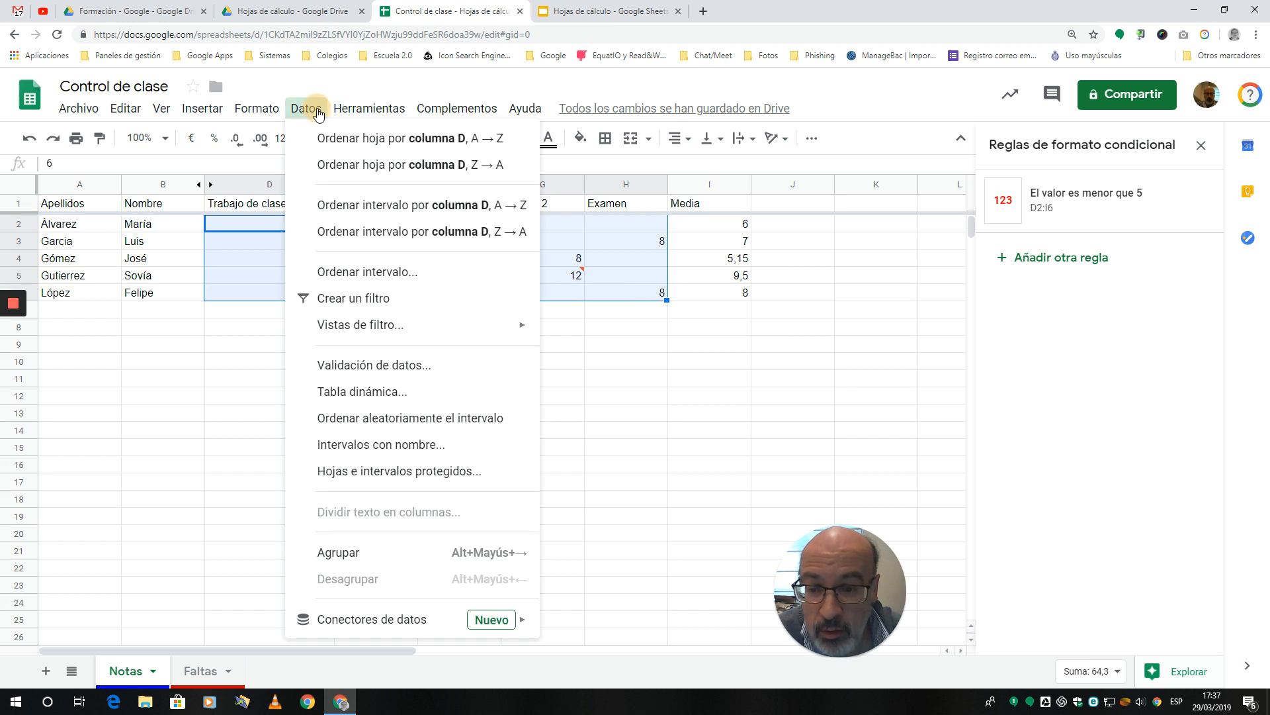
{"action": "left_click", "coordinate": [405, 366]}
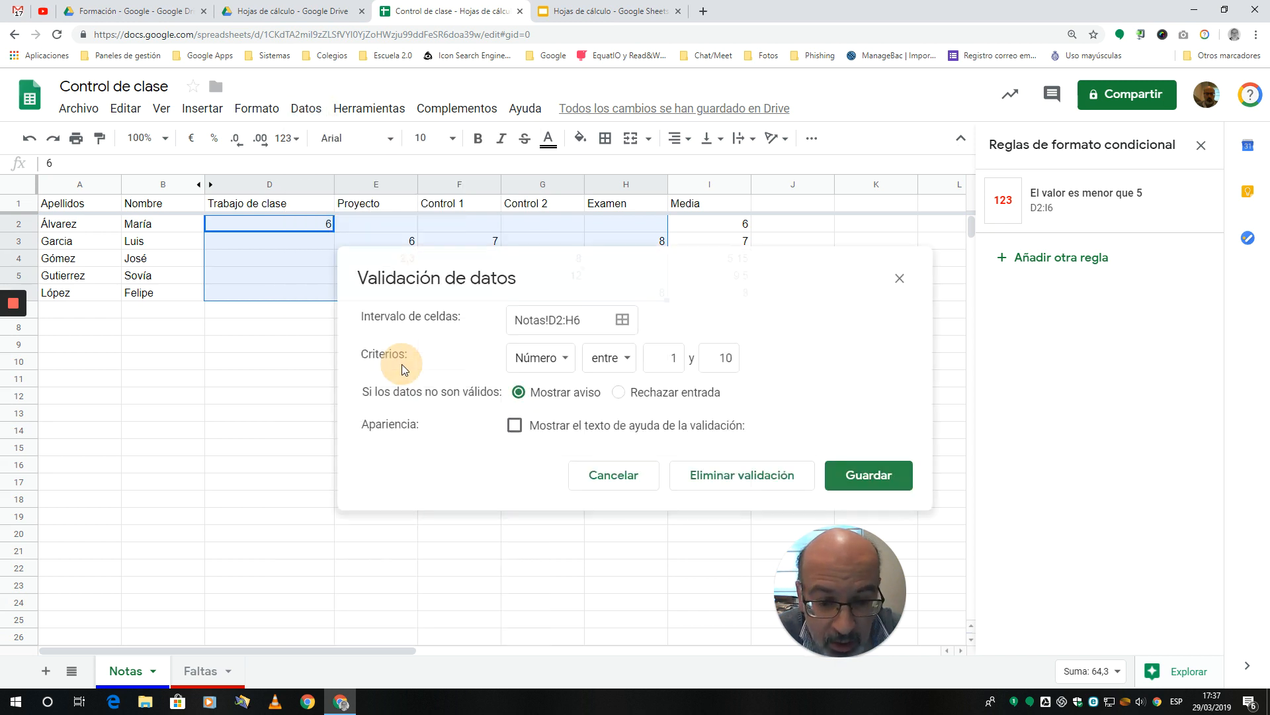
{"action": "left_click", "coordinate": [620, 394]}
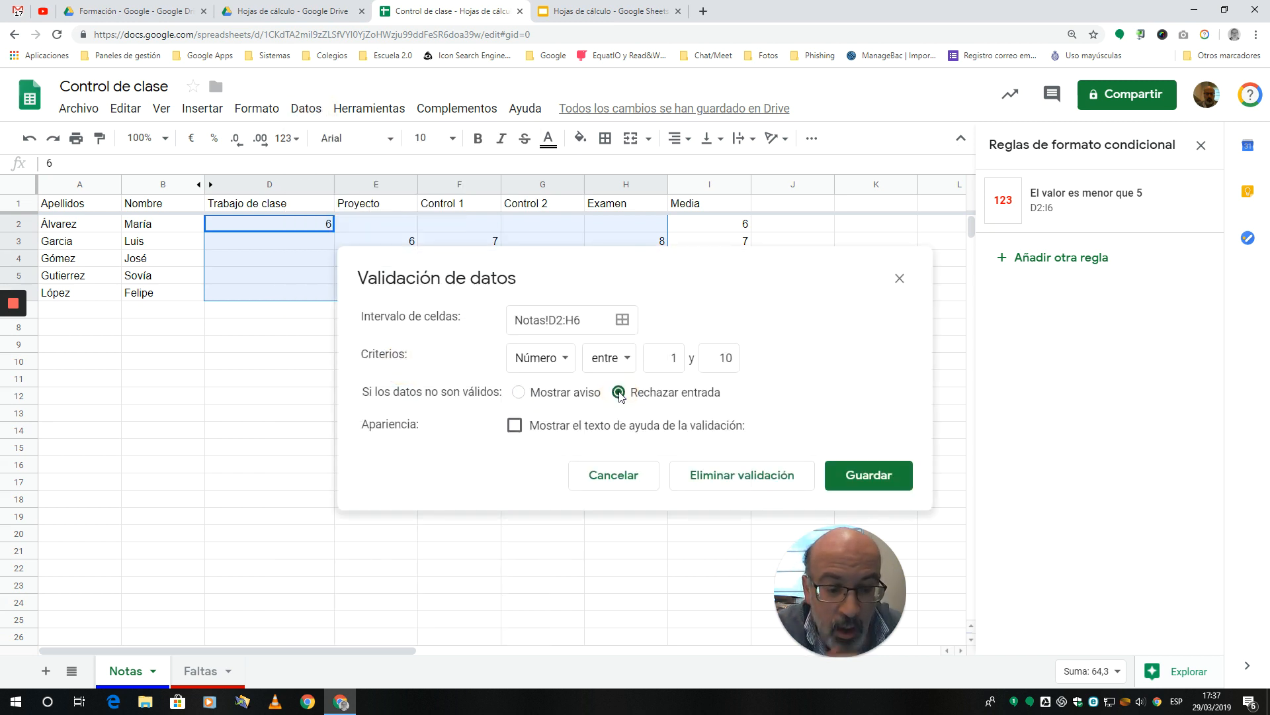
{"action": "left_click", "coordinate": [514, 426]}
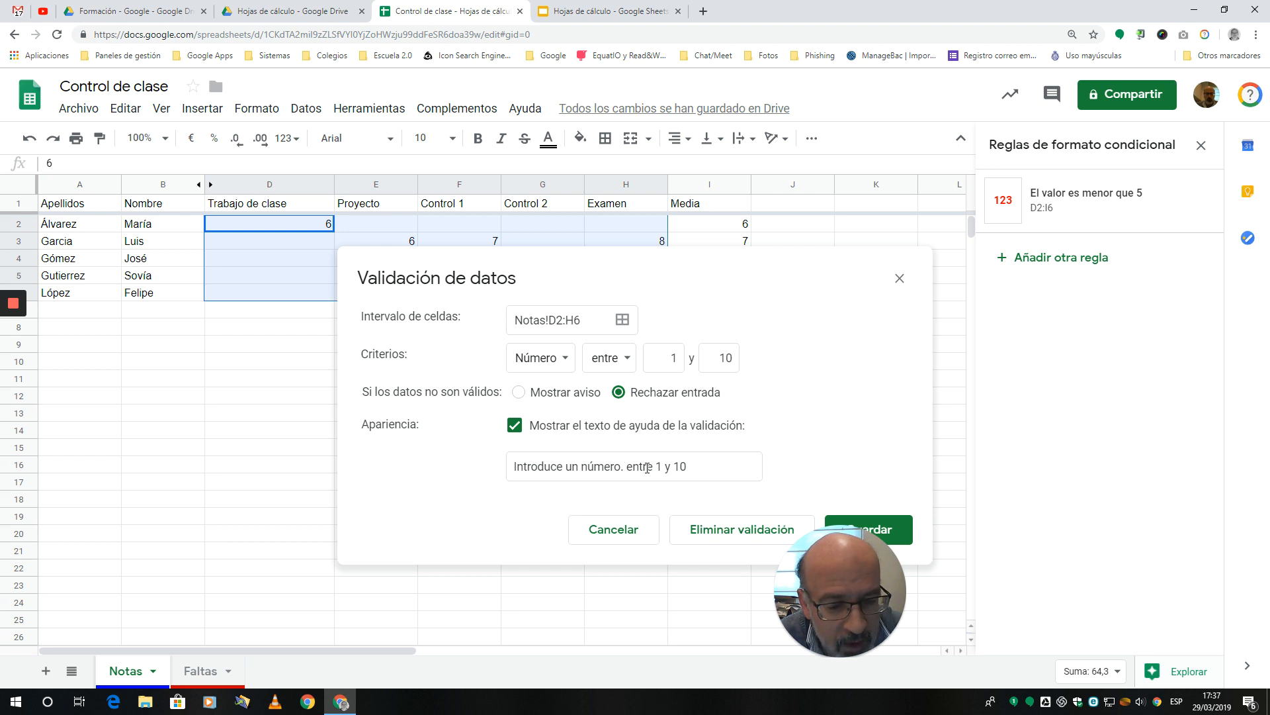
{"action": "left_click", "coordinate": [890, 530]}
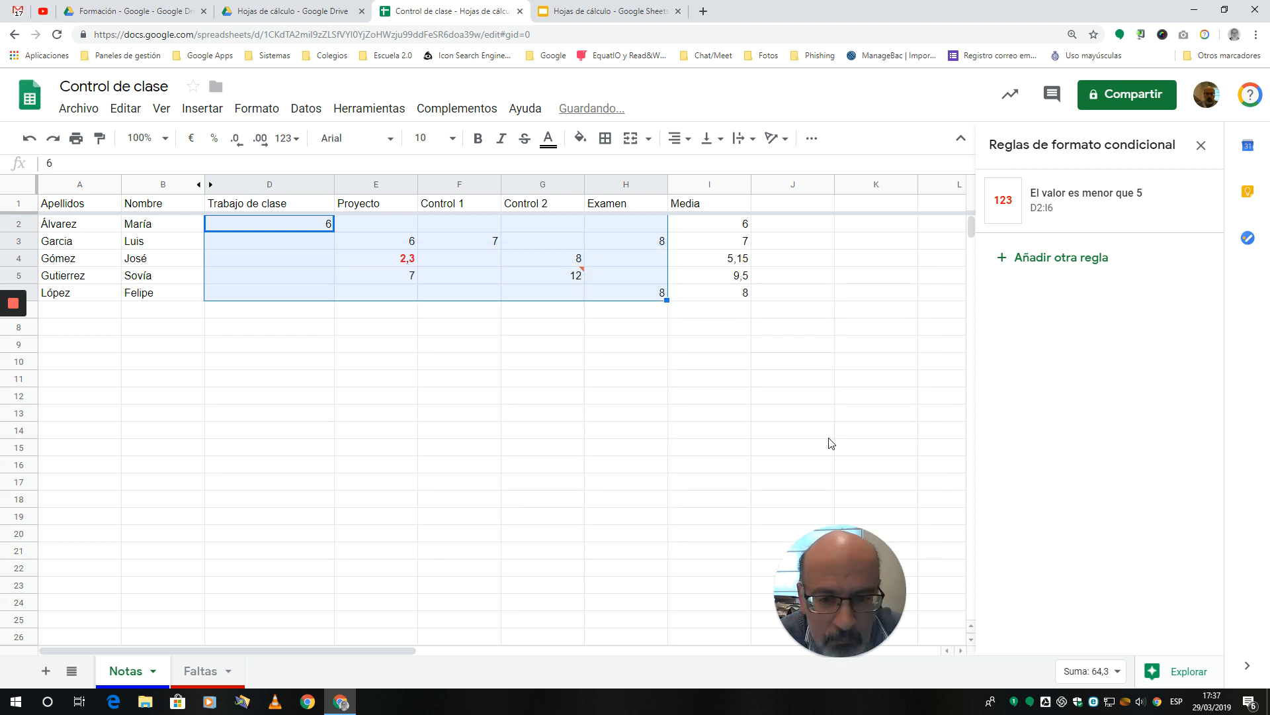
Step: Clear the invalid grade from cell G5
{"action": "left_click", "coordinate": [595, 384]}
{"action": "left_click", "coordinate": [570, 280]}
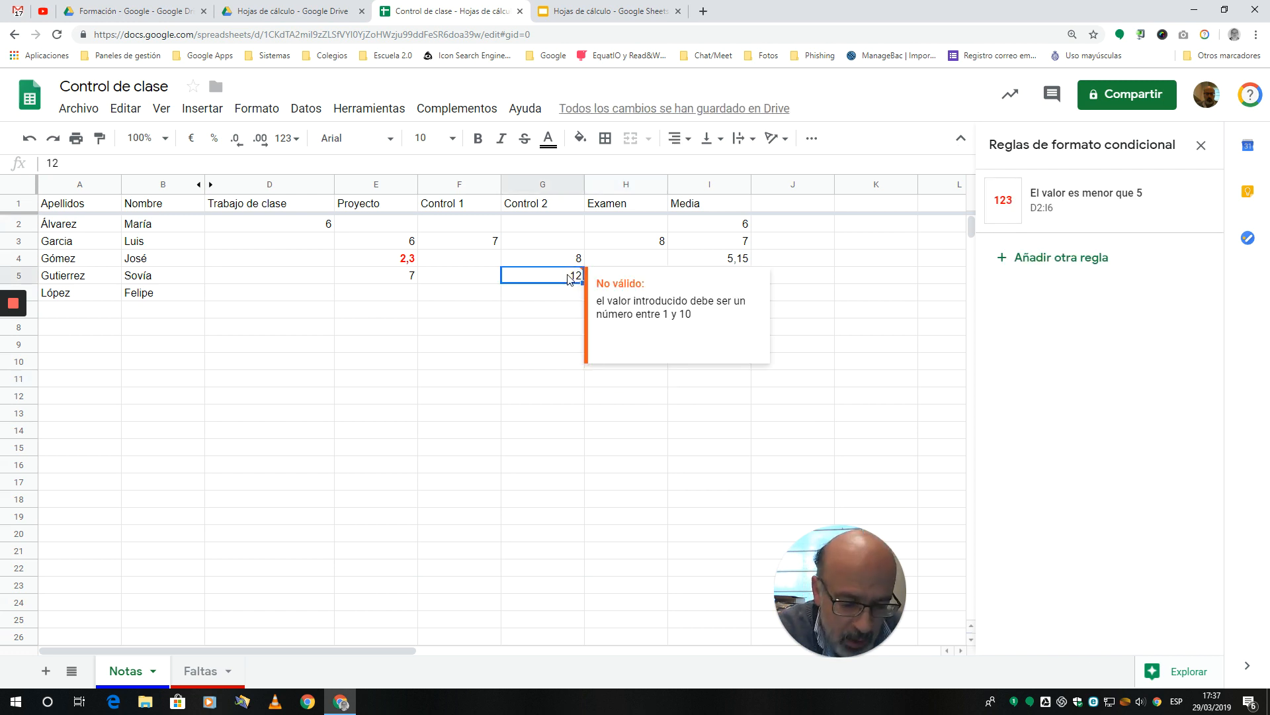
{"action": "key", "text": "Delete"}
{"action": "left_click", "coordinate": [549, 414]}
Step: Try to enter 12 in the emptied cell G5 and dismiss the validation message
{"action": "left_click", "coordinate": [566, 276]}
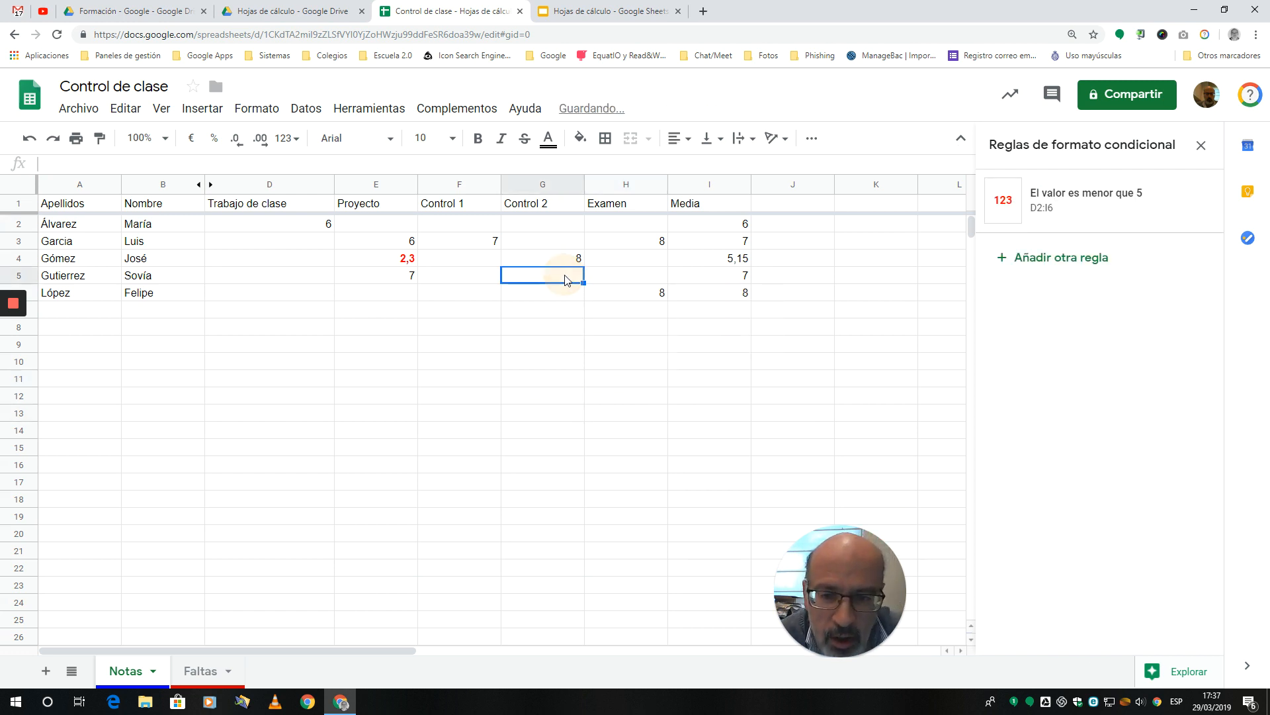
{"action": "type", "text": "1"}
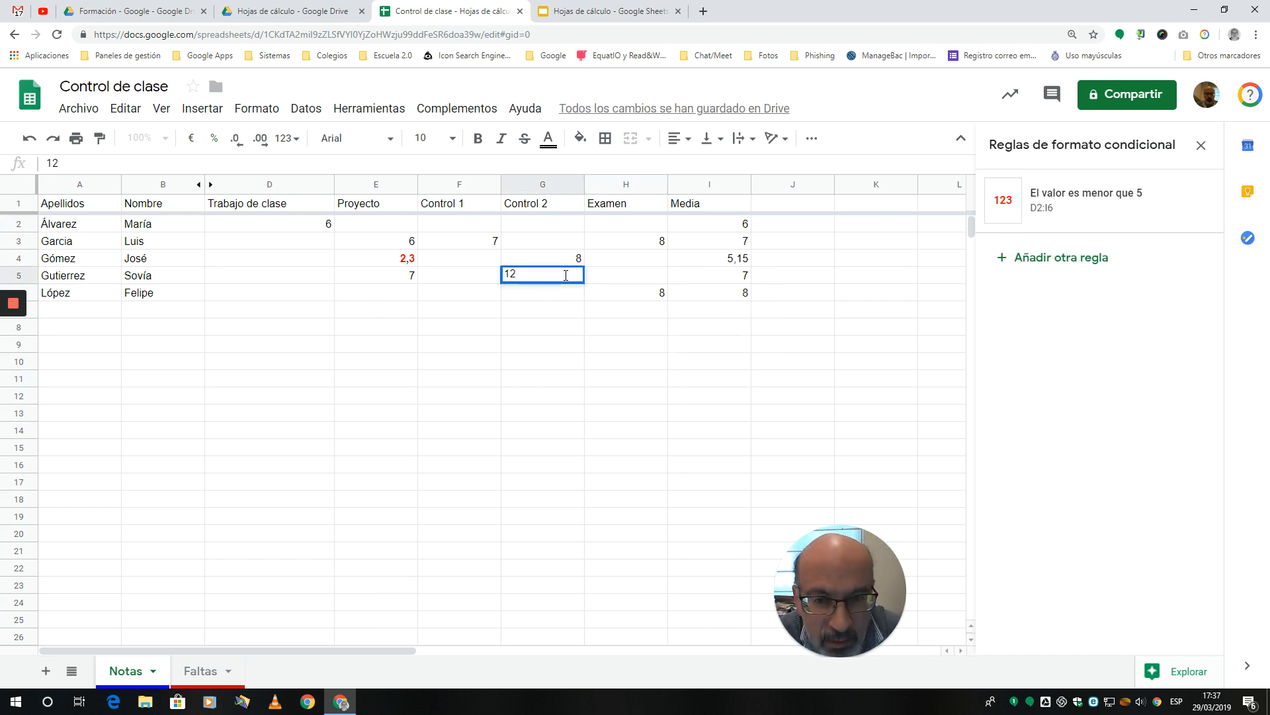
{"action": "type", "text": "2"}
{"action": "key", "text": "Return"}
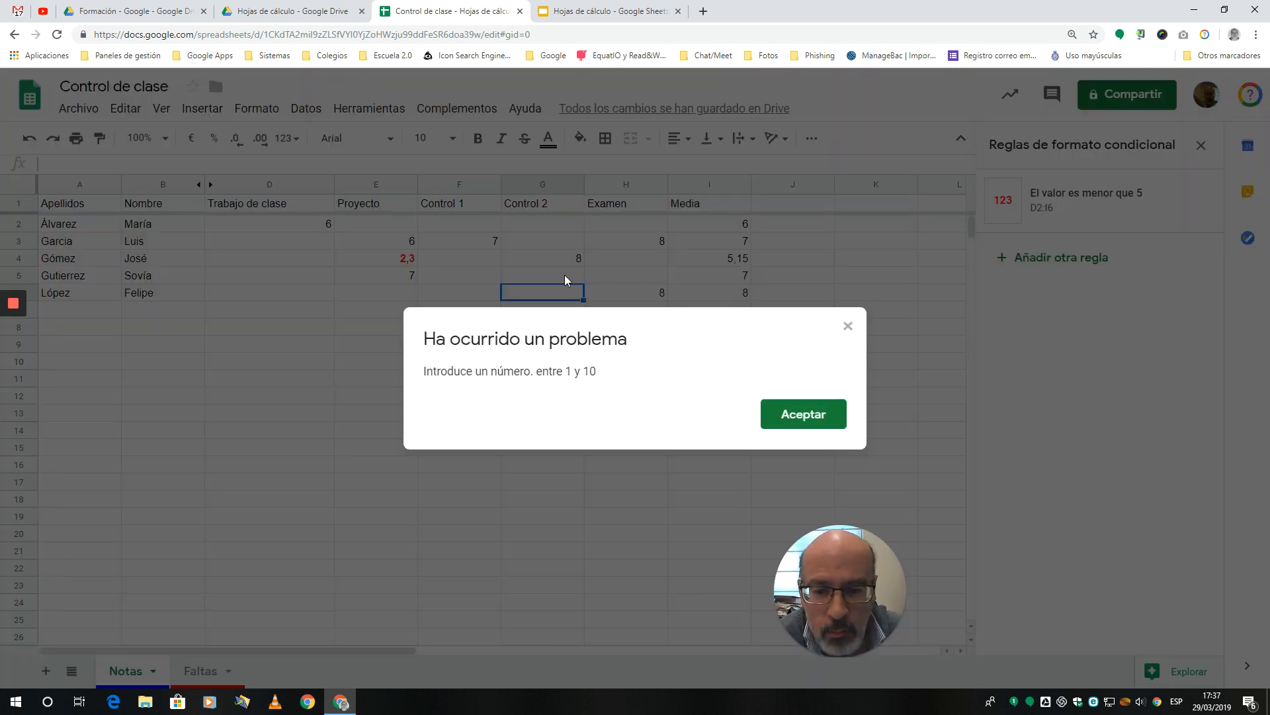
{"action": "left_click", "coordinate": [807, 415]}
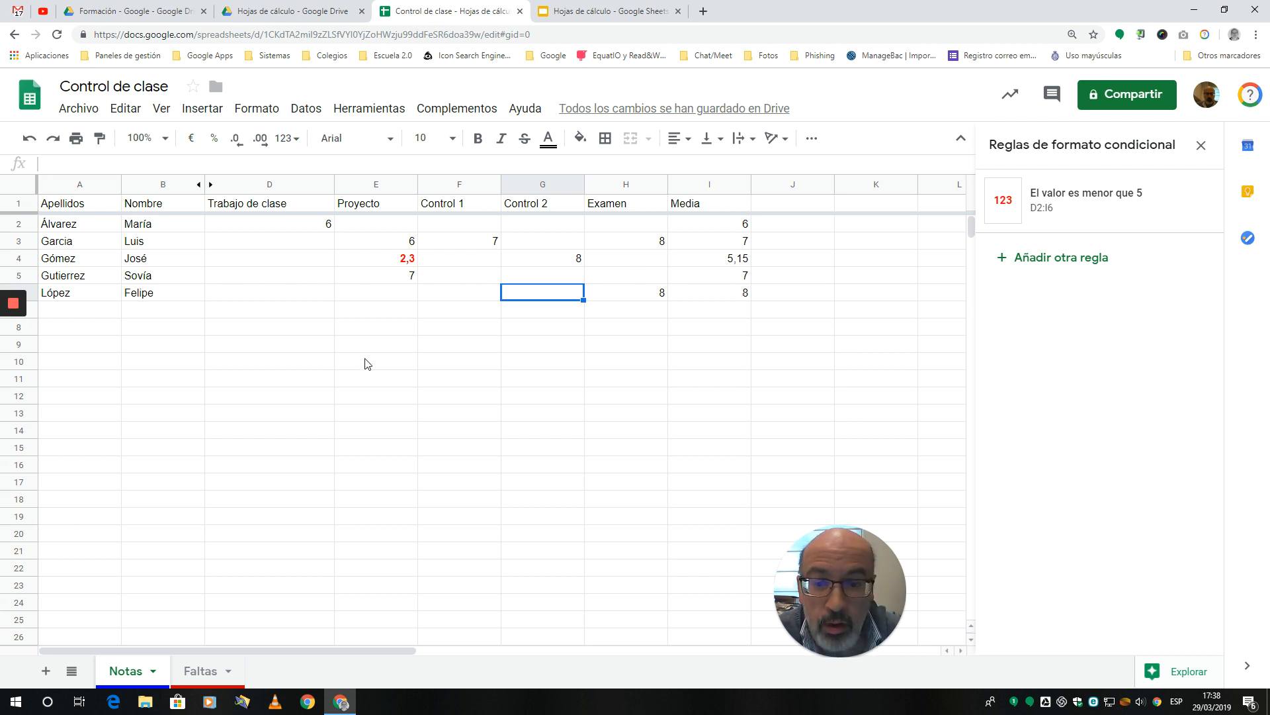
Step: Enter failing grades of 2 in F5 and 1 in G3
{"action": "left_click", "coordinate": [470, 277]}
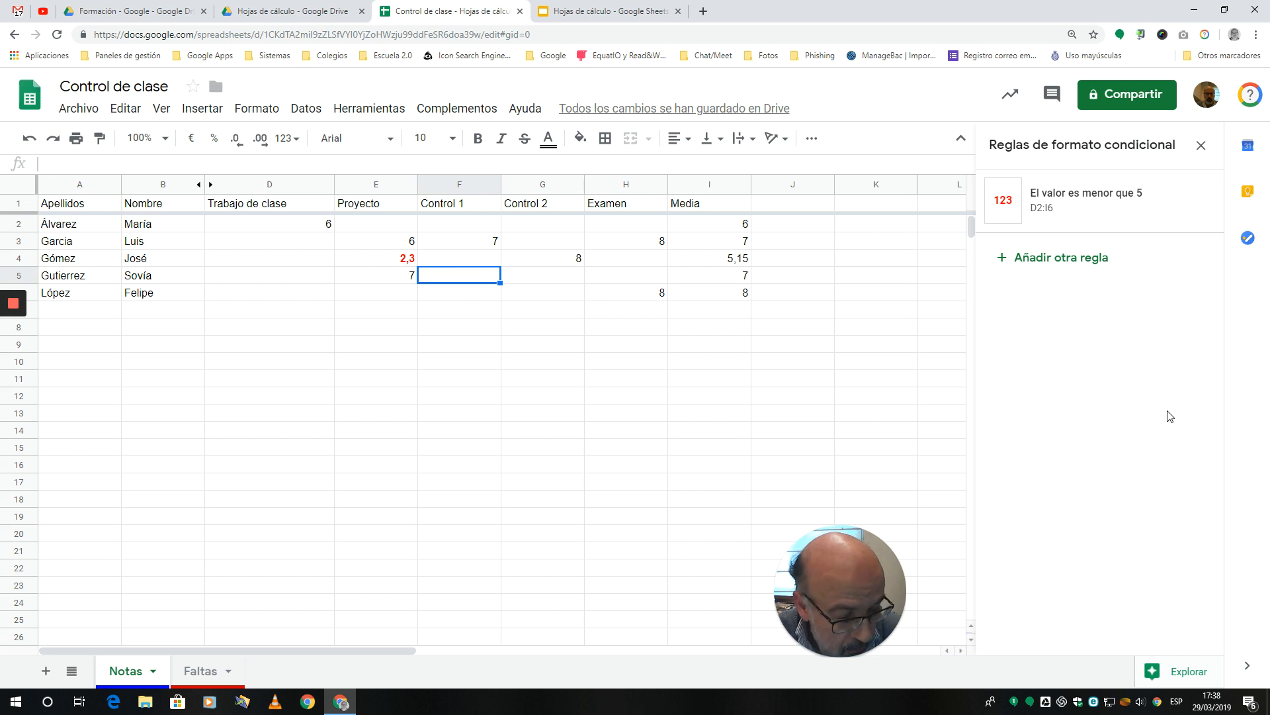
{"action": "type", "text": "2"}
{"action": "key", "text": "Return"}
{"action": "key", "text": "Right"}
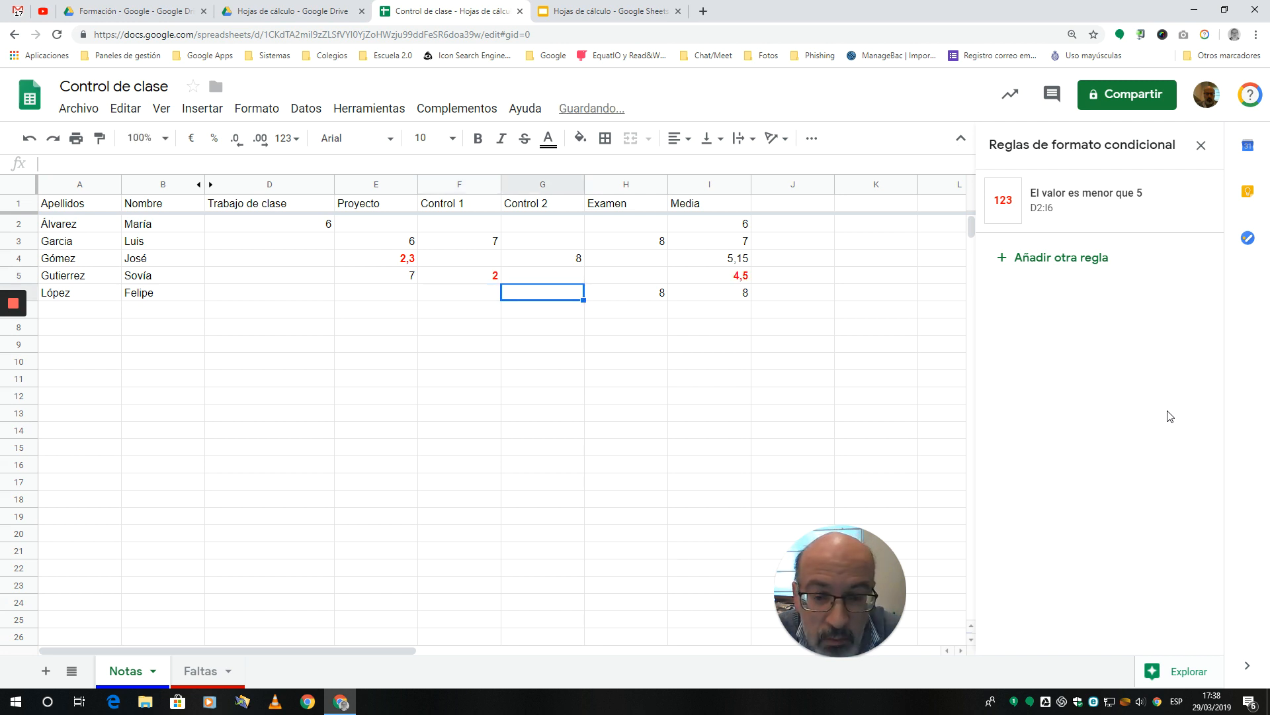
{"action": "key", "text": "Up"}
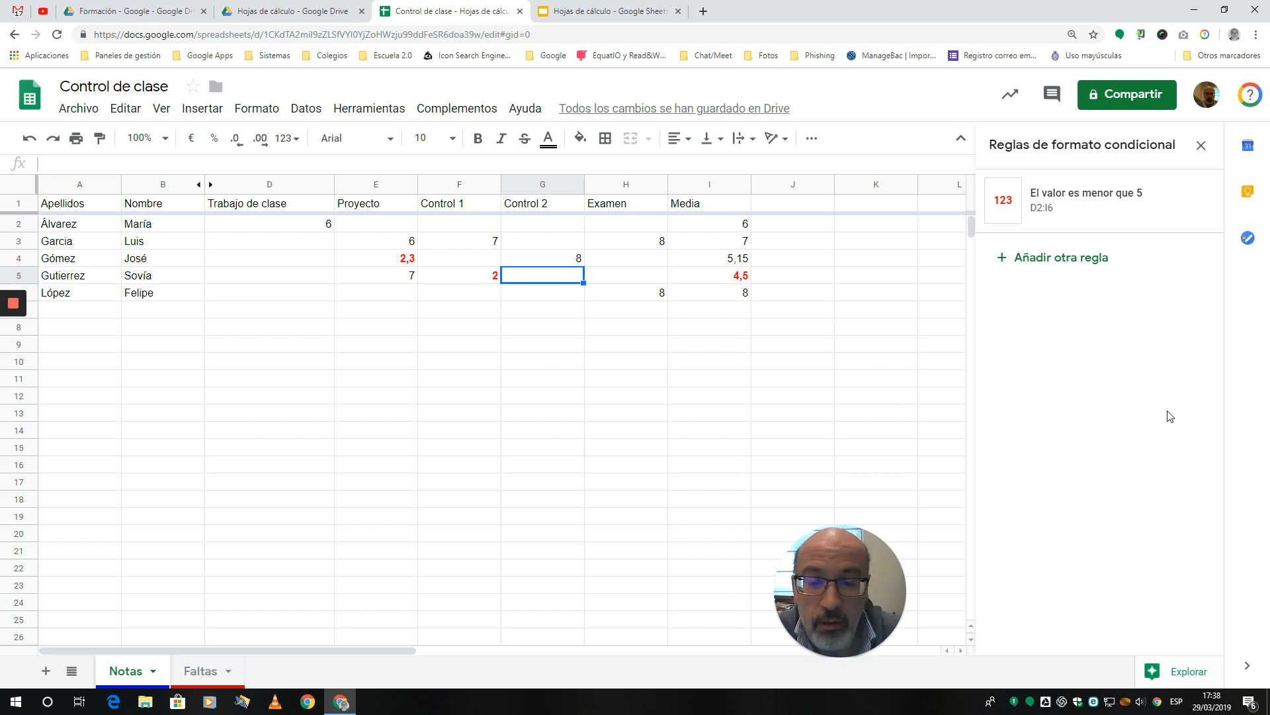
{"action": "left_click", "coordinate": [534, 244]}
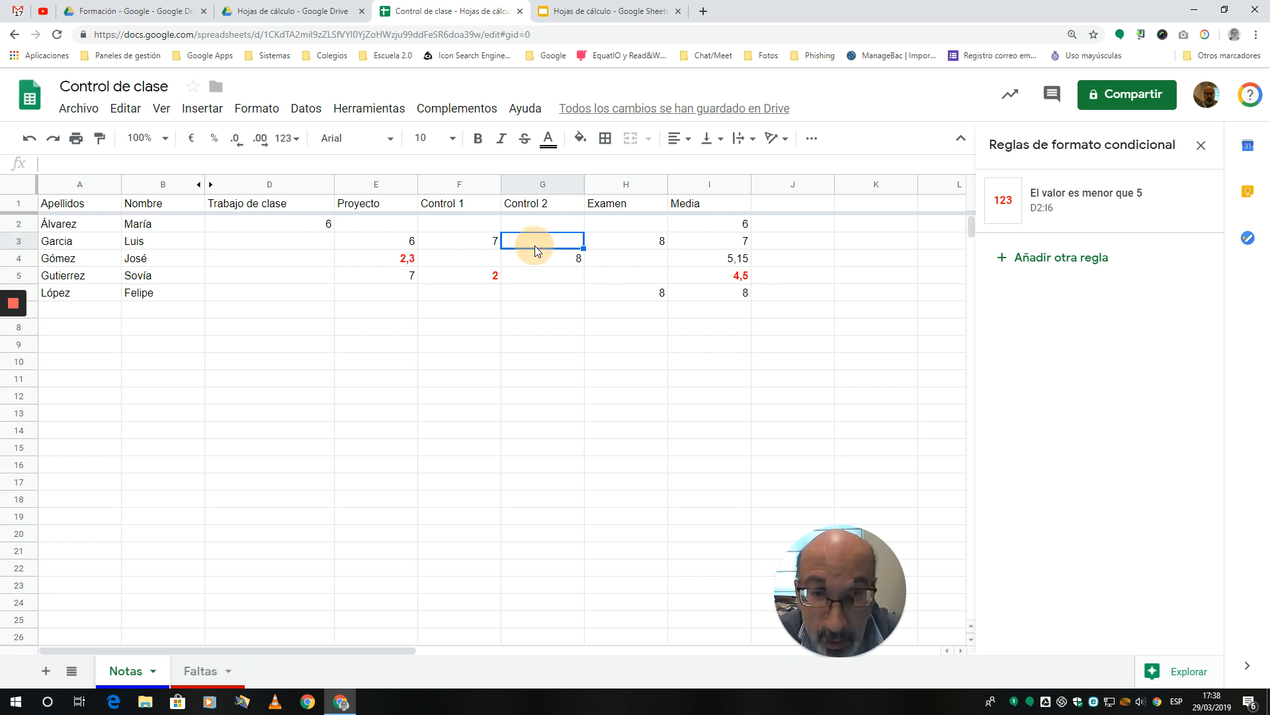
{"action": "type", "text": "1"}
{"action": "key", "text": "Return"}
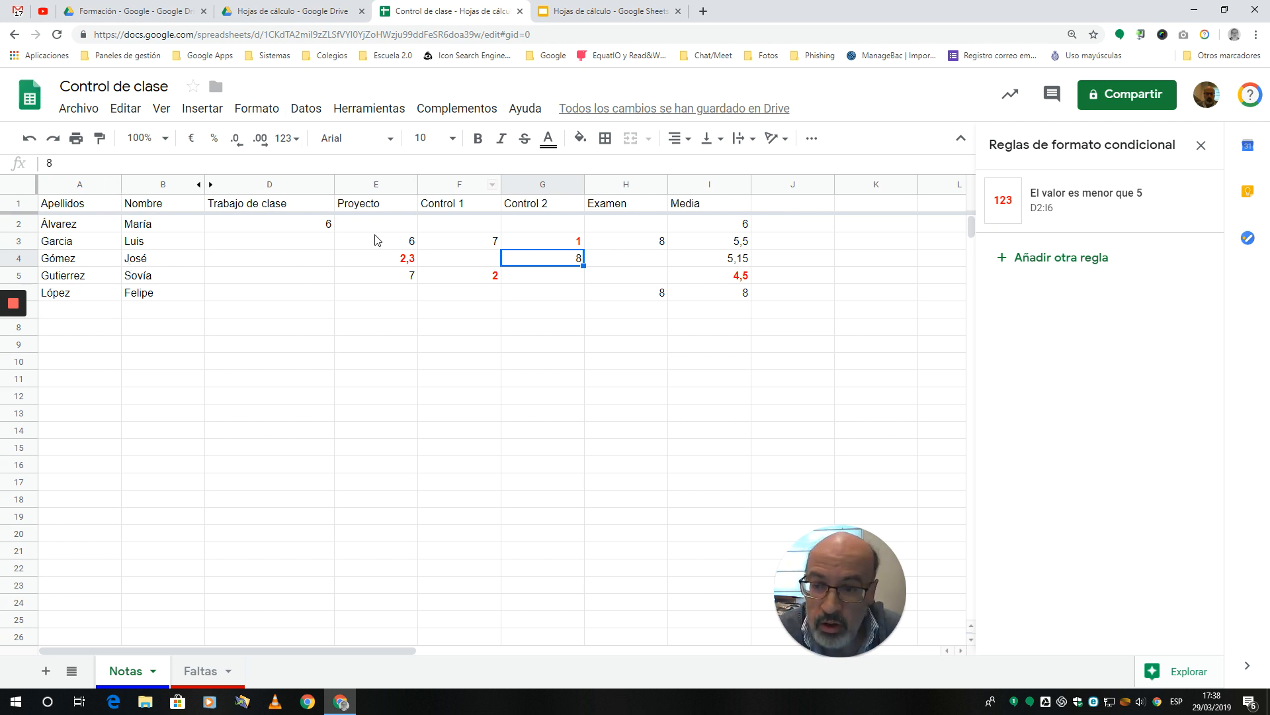
Step: Create a filter on the grades table of the Notas sheet
{"action": "left_click", "coordinate": [143, 259]}
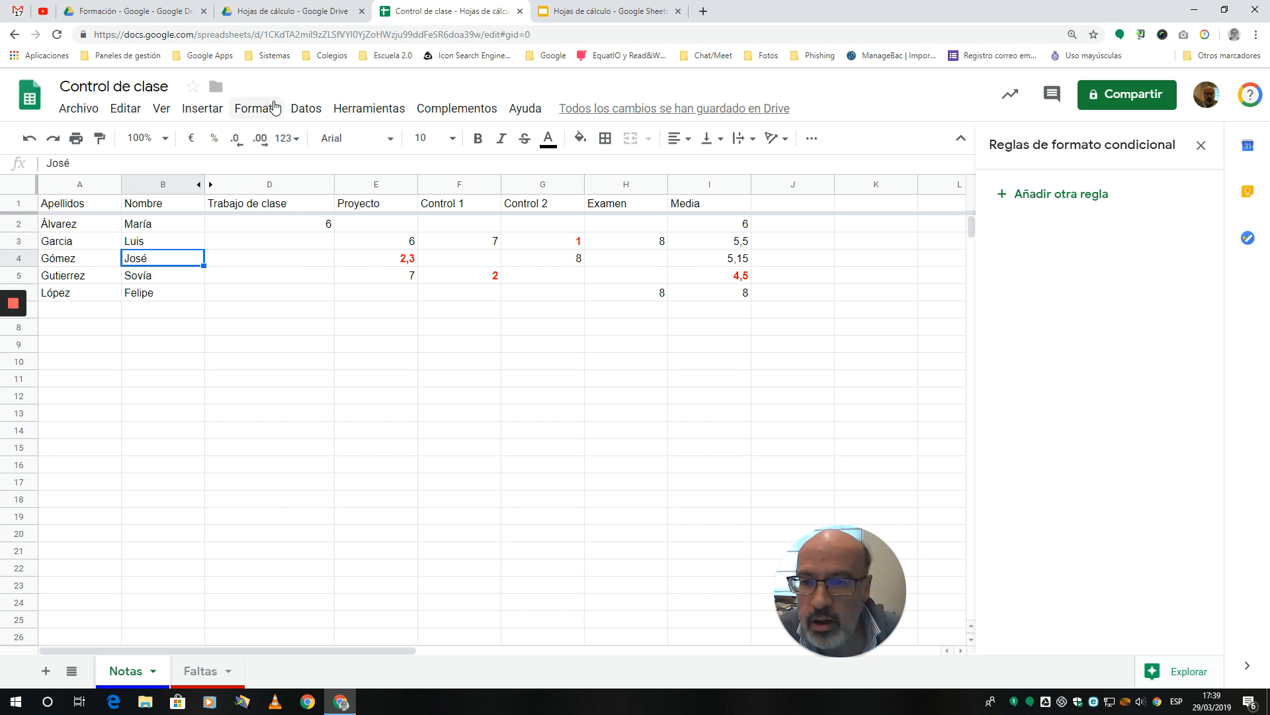
{"action": "left_click", "coordinate": [304, 109]}
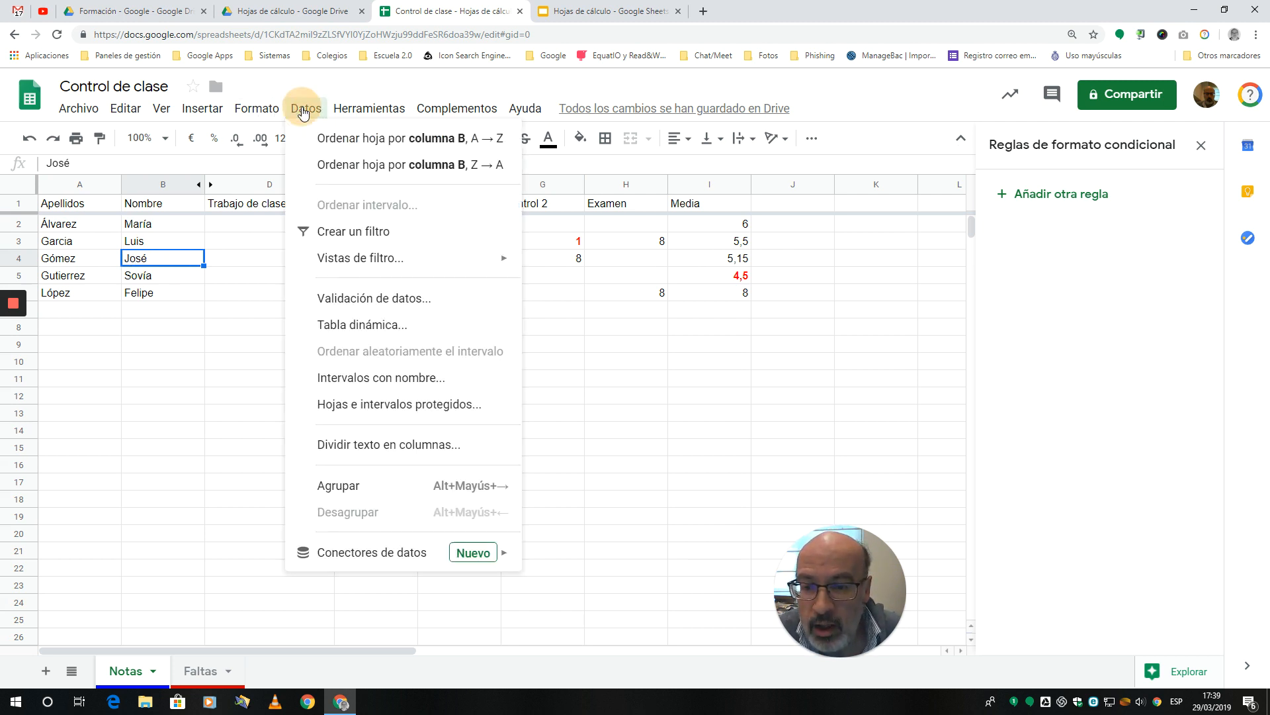
{"action": "left_click", "coordinate": [358, 233]}
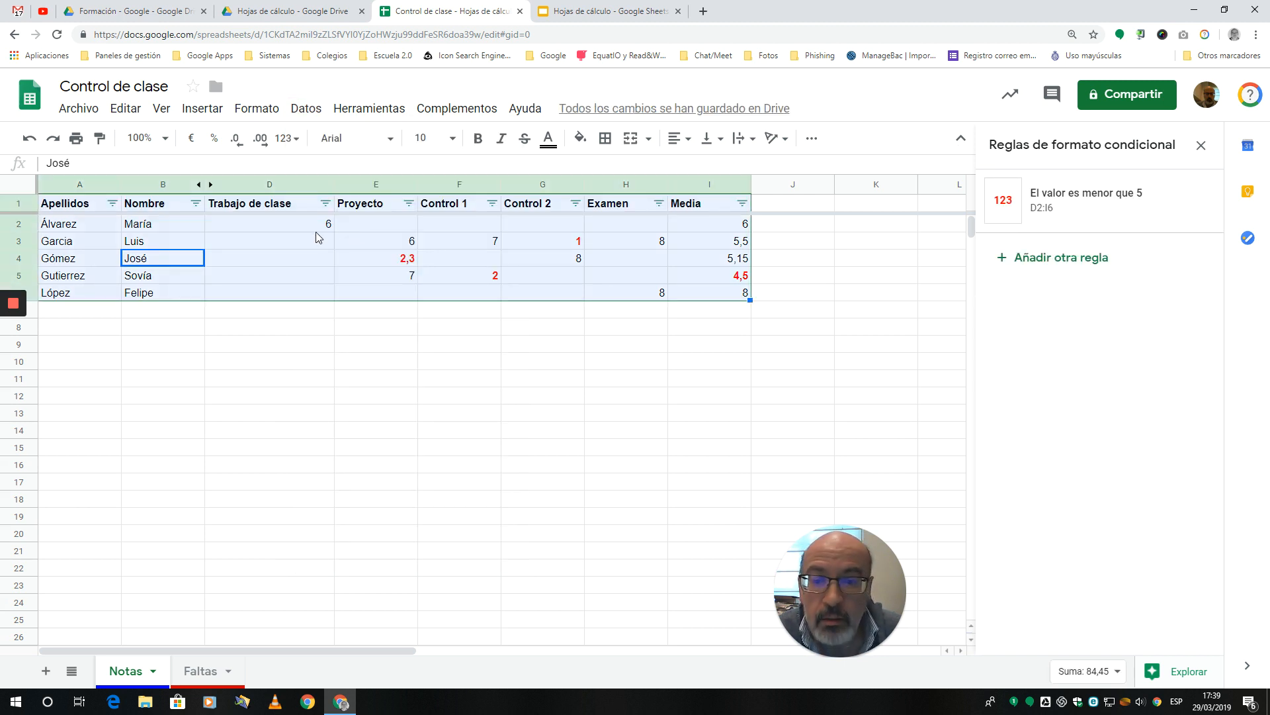
{"action": "left_click", "coordinate": [240, 363]}
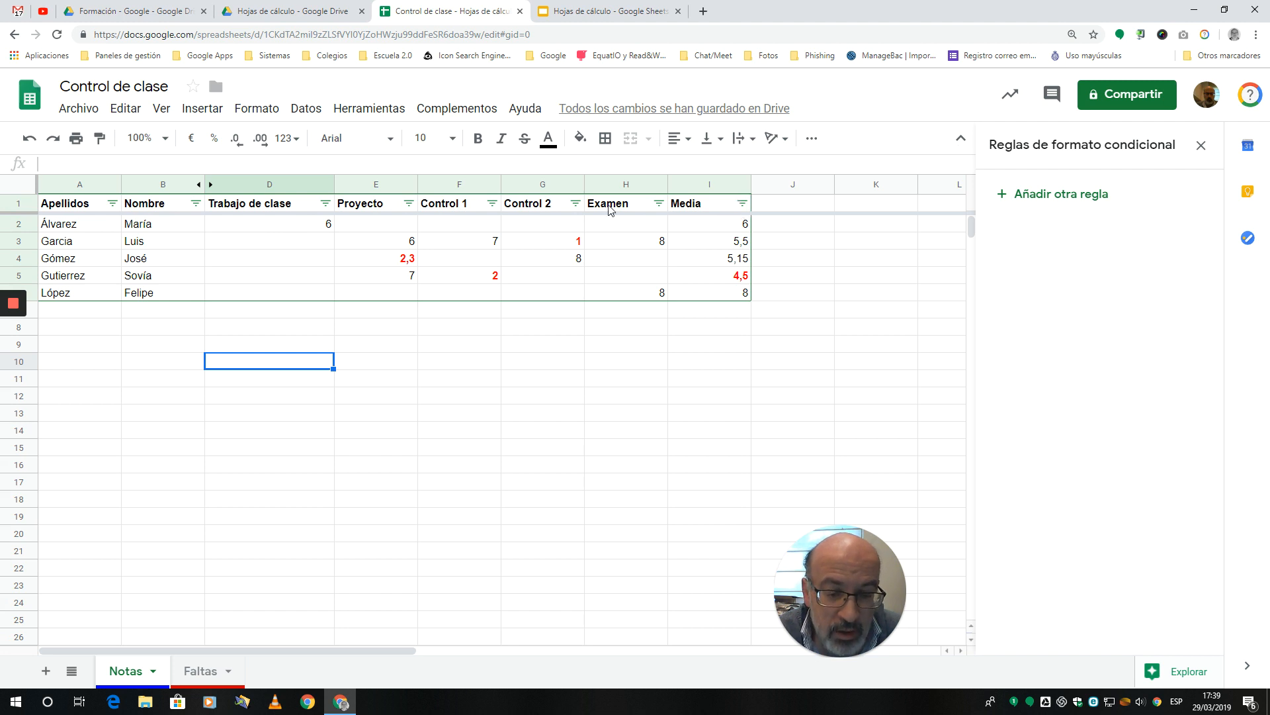
Step: Filter the Media column by the condition less than (Menor que) 5 and apply it
{"action": "left_click", "coordinate": [742, 203]}
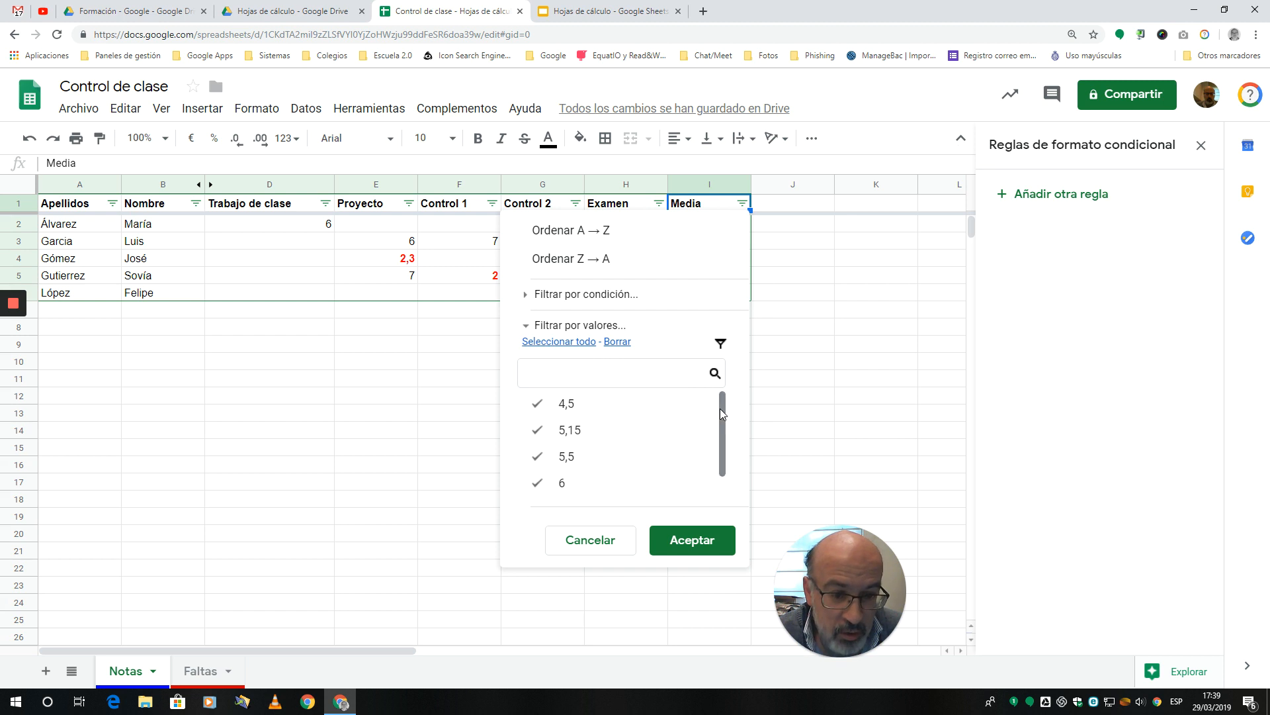
{"action": "mouse_move", "coordinate": [722, 407]}
{"action": "left_mouse_down"}
{"action": "mouse_move", "coordinate": [722, 467]}
{"action": "mouse_move", "coordinate": [724, 406]}
{"action": "left_mouse_up"}
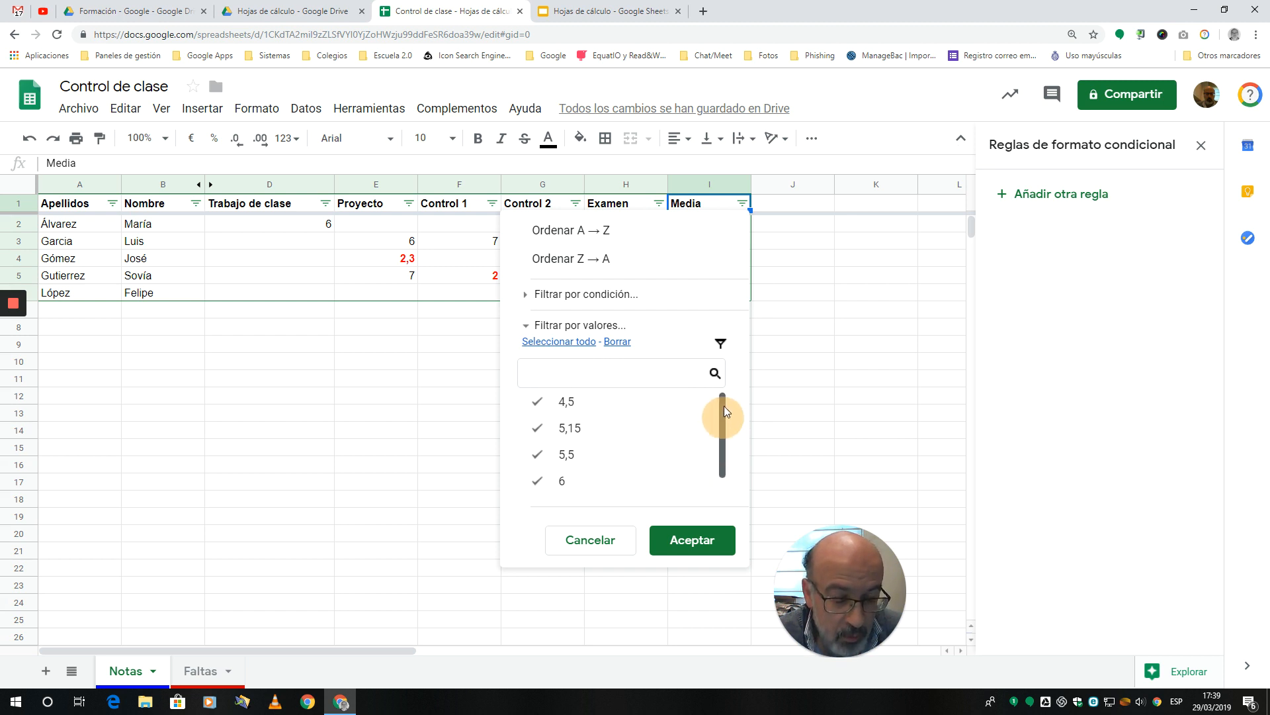
{"action": "left_click", "coordinate": [526, 296]}
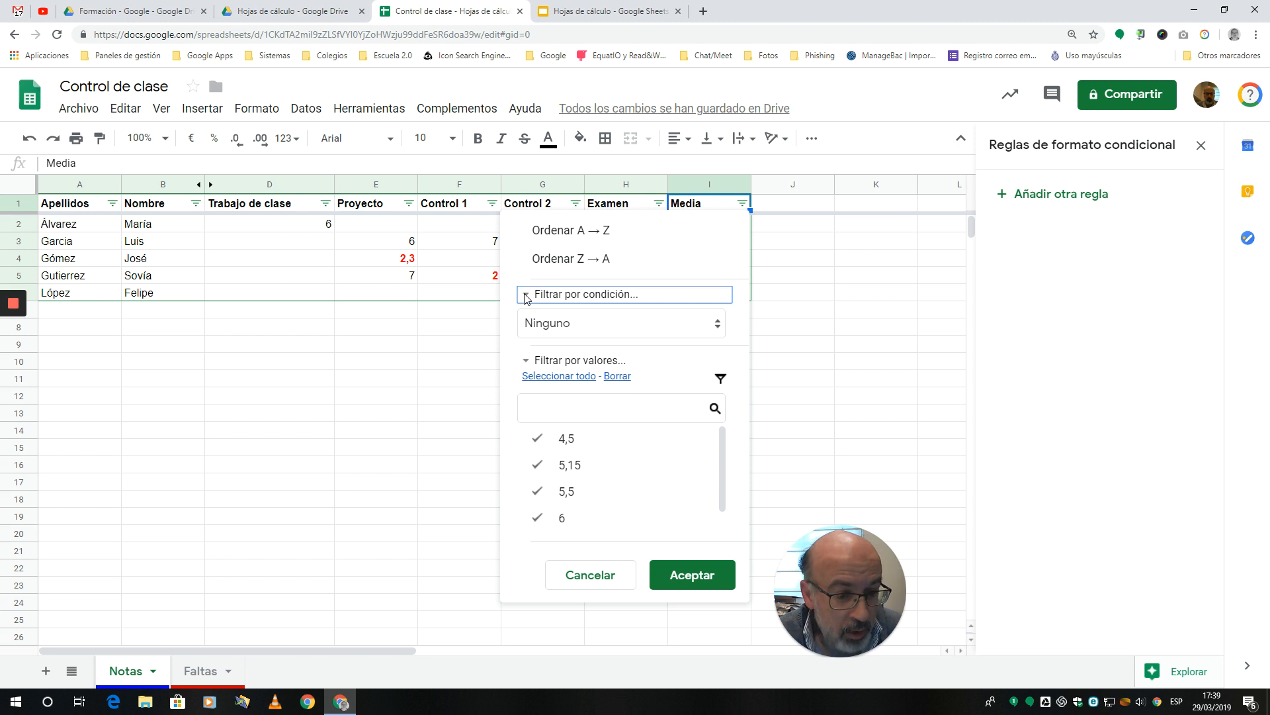
{"action": "left_click", "coordinate": [718, 328]}
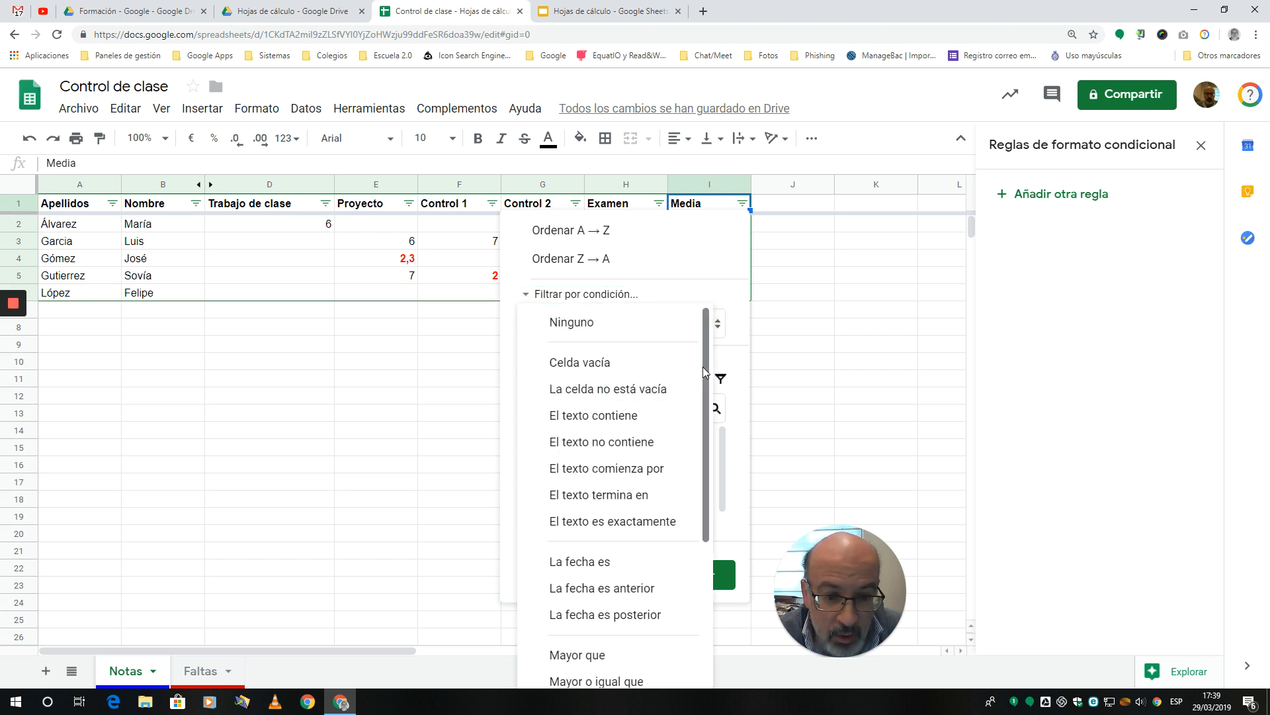
{"action": "left_click_drag", "start_coordinate": [703, 363], "coordinate": [704, 498]}
{"action": "left_click", "coordinate": [597, 497]}
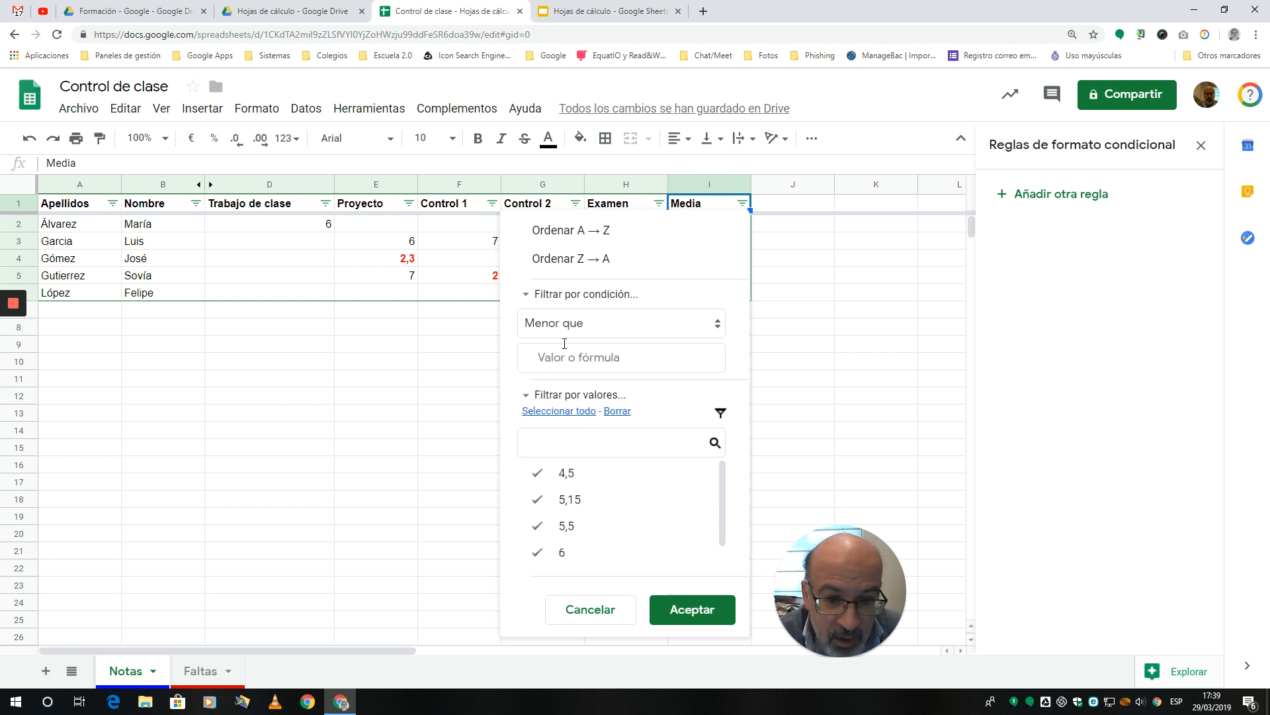
{"action": "left_click", "coordinate": [552, 360]}
{"action": "type", "text": "5"}
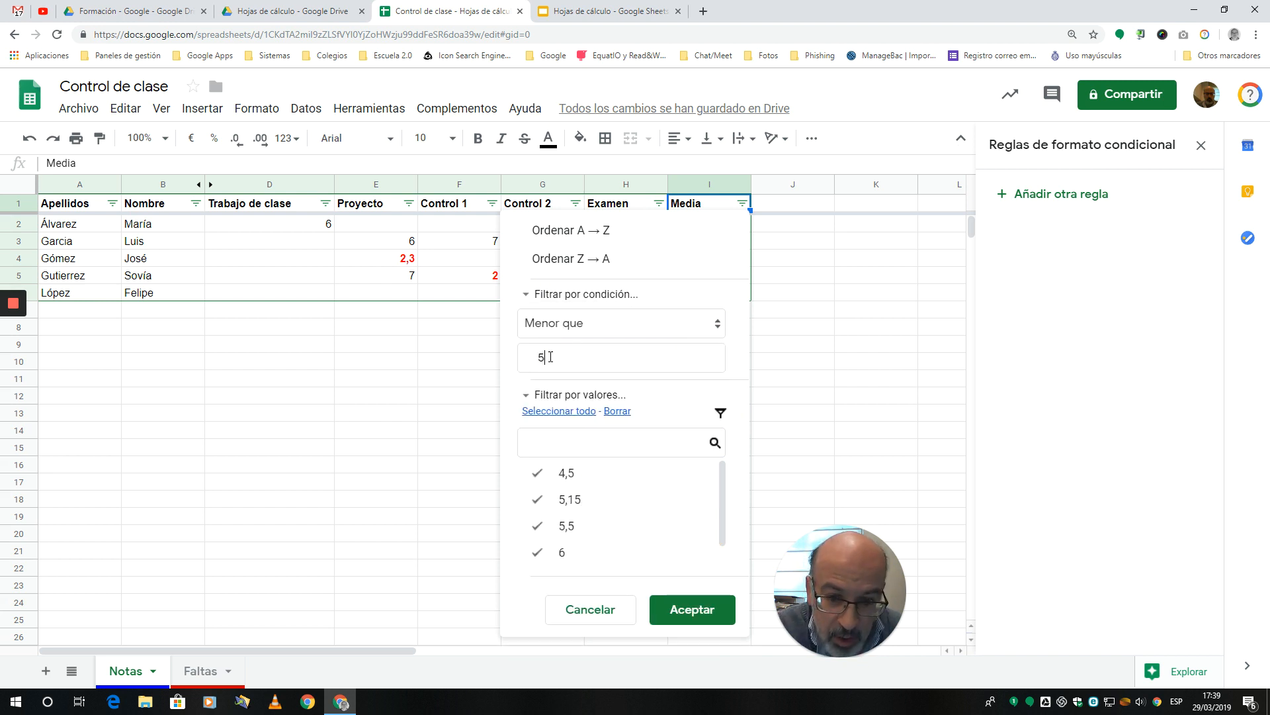
{"action": "left_click", "coordinate": [683, 614]}
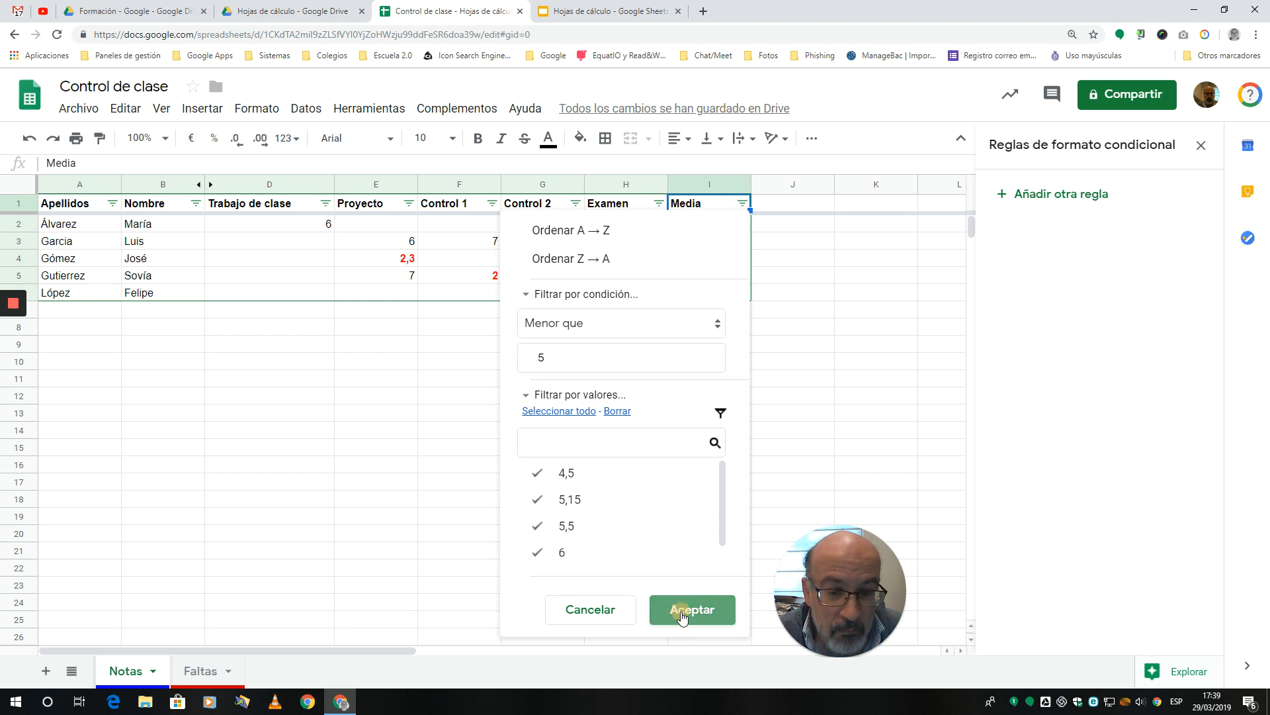
Step: Clear the condition filter on the Media column by setting its condition to none (Ninguno) and apply it
{"action": "left_click", "coordinate": [612, 434]}
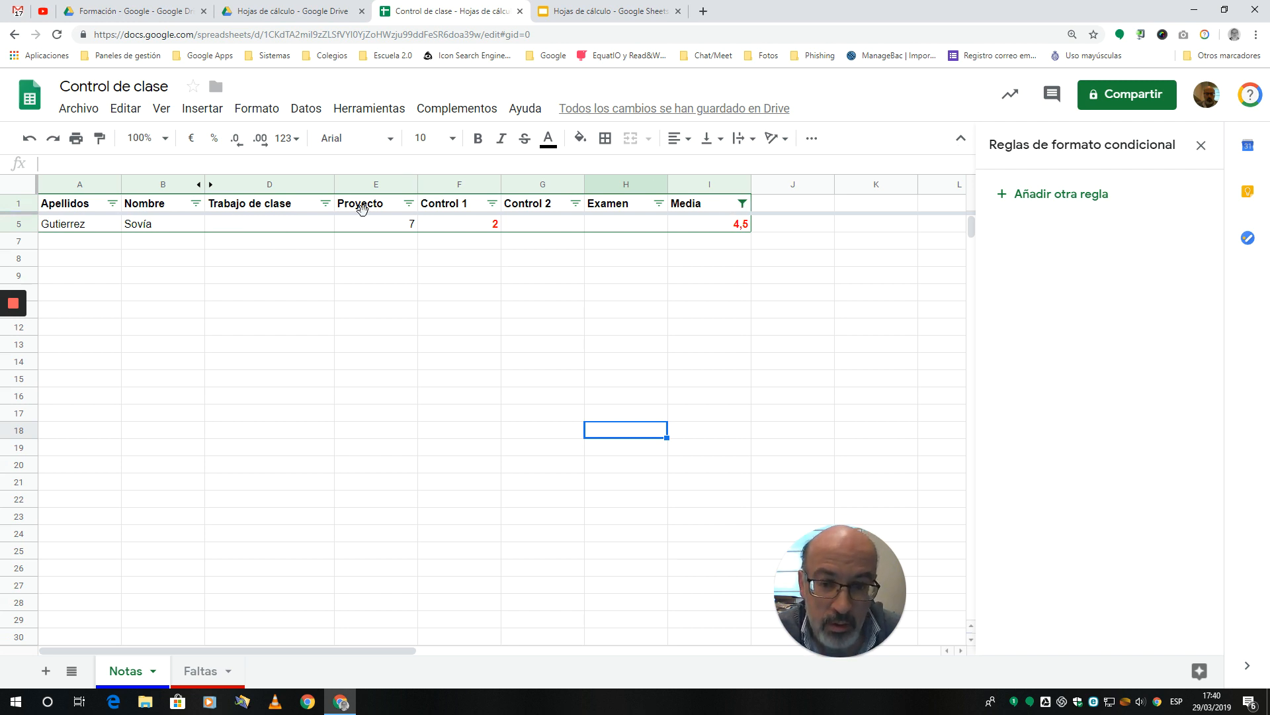
{"action": "left_click", "coordinate": [743, 203]}
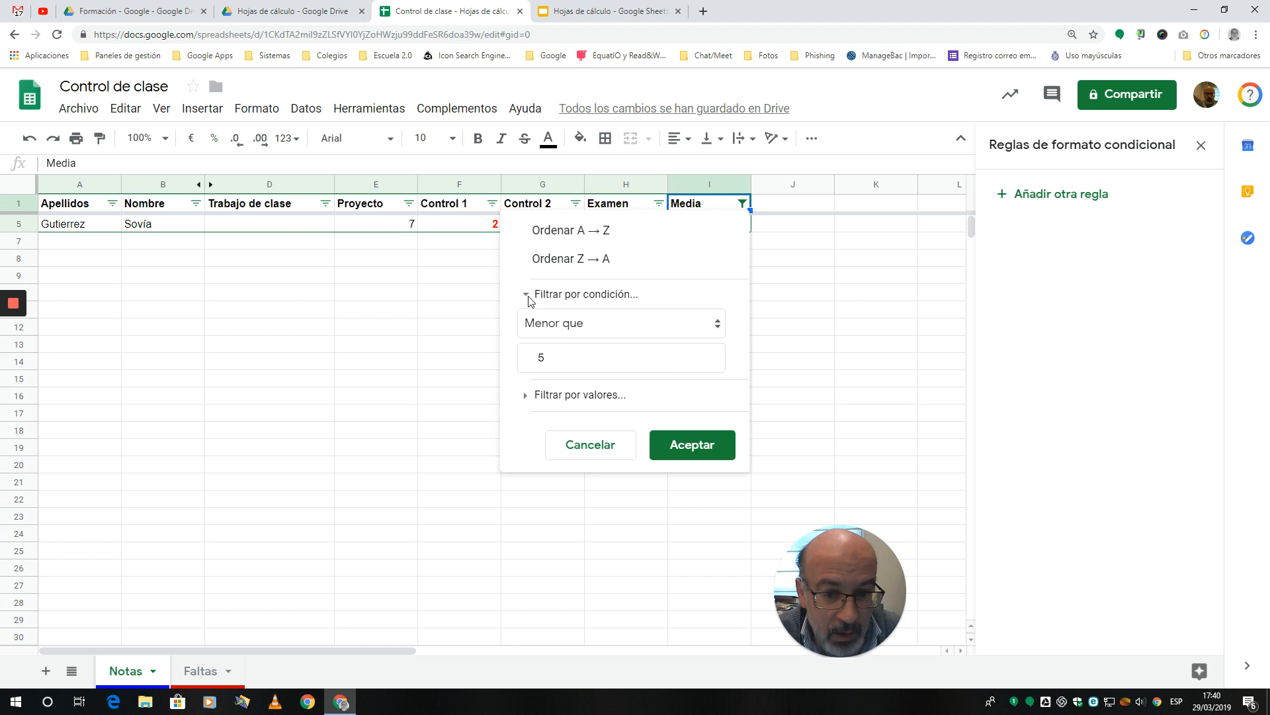
{"action": "left_click", "coordinate": [716, 325]}
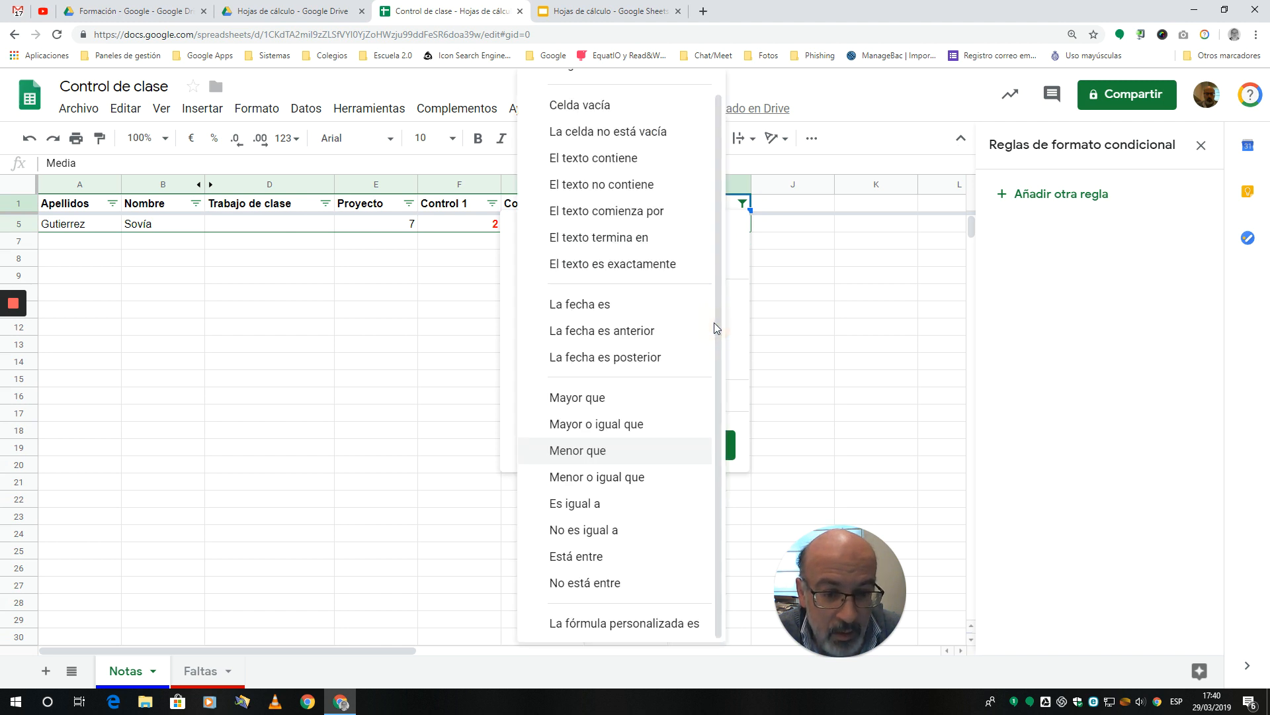
{"action": "left_click", "coordinate": [719, 334]}
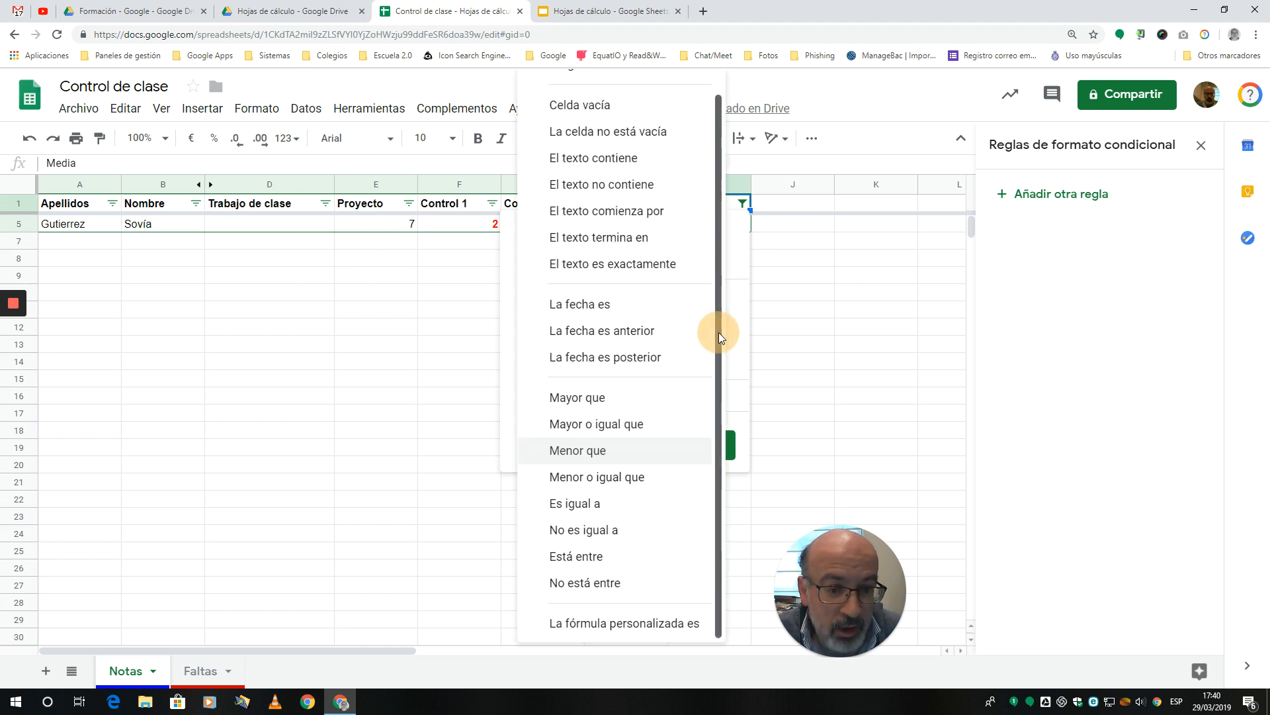
{"action": "left_click_drag", "start_coordinate": [718, 332], "coordinate": [721, 264]}
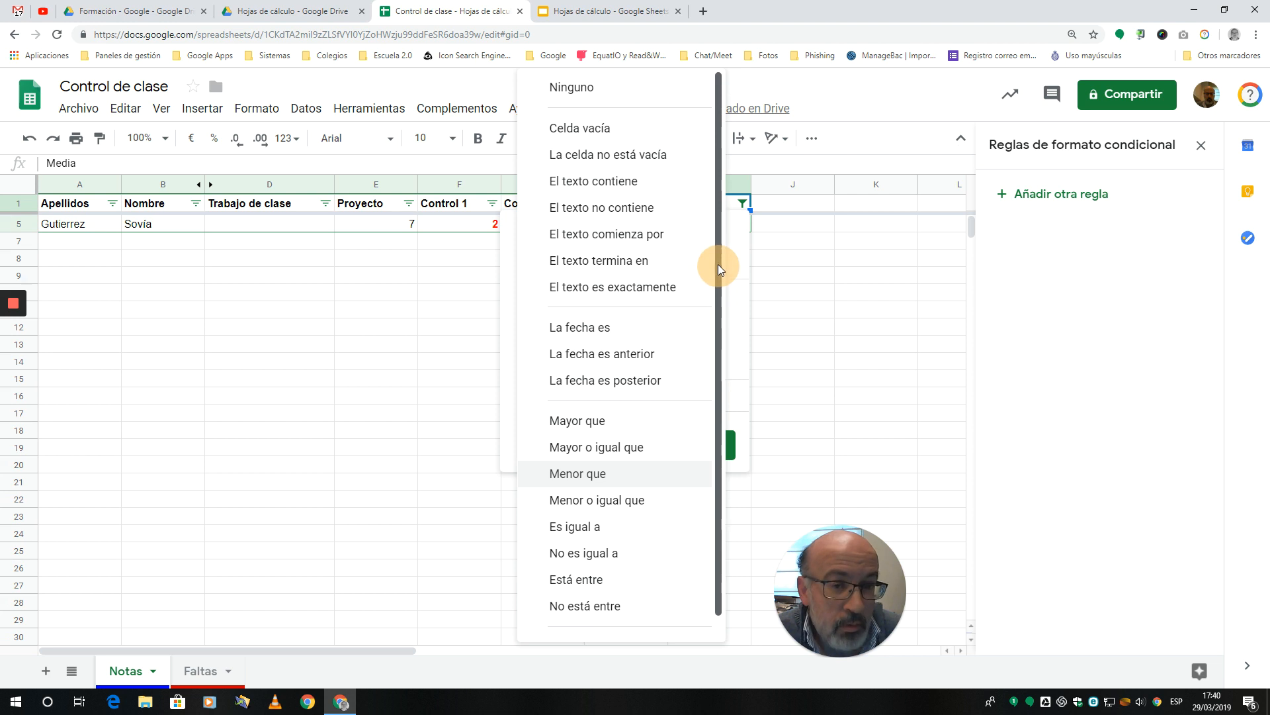
{"action": "left_click", "coordinate": [580, 89]}
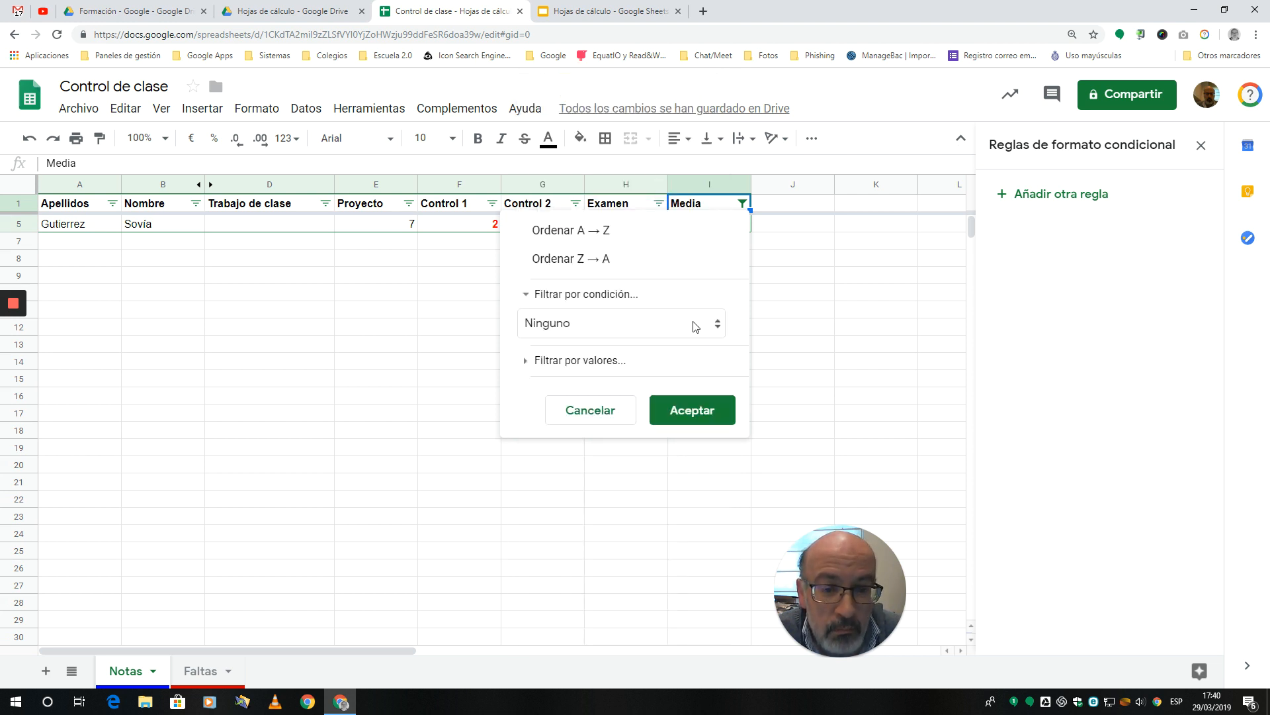
{"action": "left_click", "coordinate": [681, 416]}
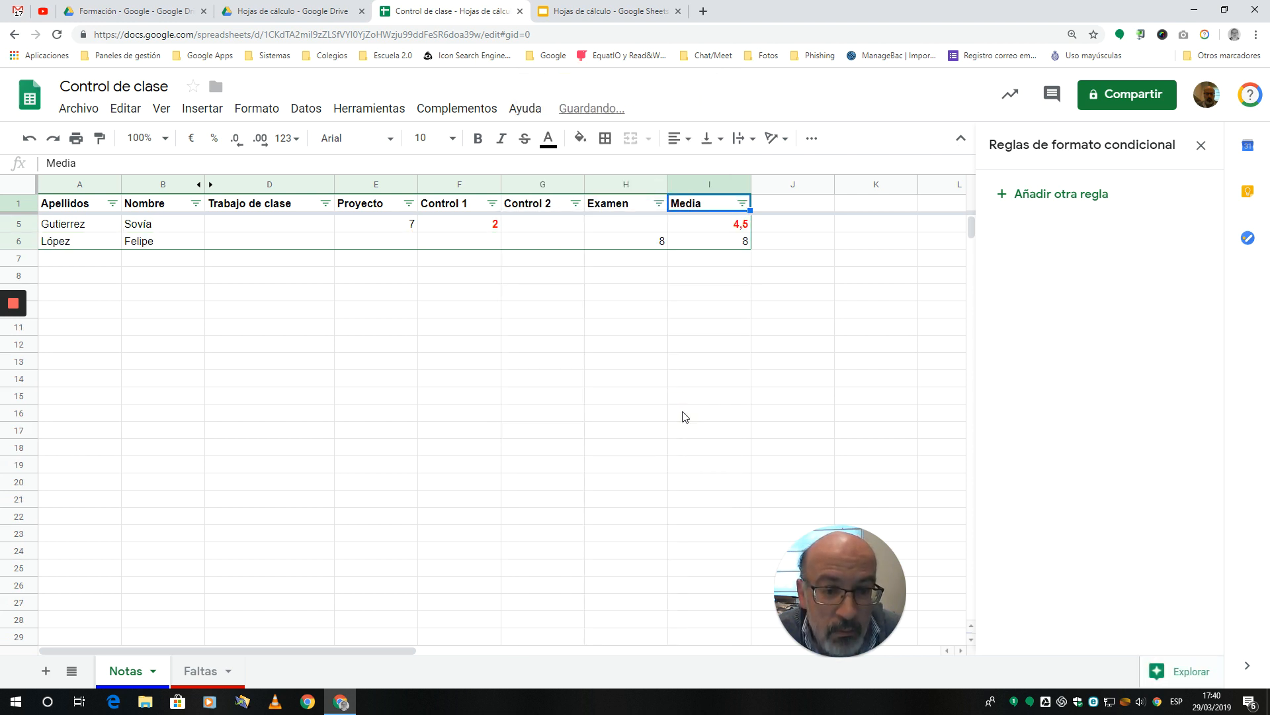